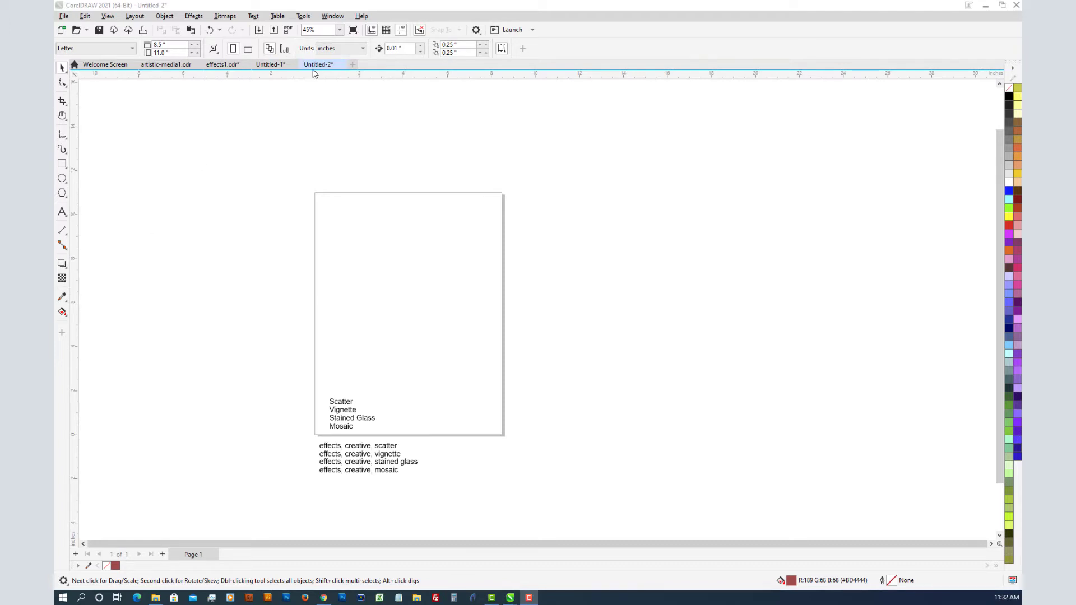
# Step: Copy the plain red ellipse from Untitled-1 into Untitled-2 and place it at the top of the page, centred near X 3.75", Y 9.96"
pyautogui.click(262, 66)
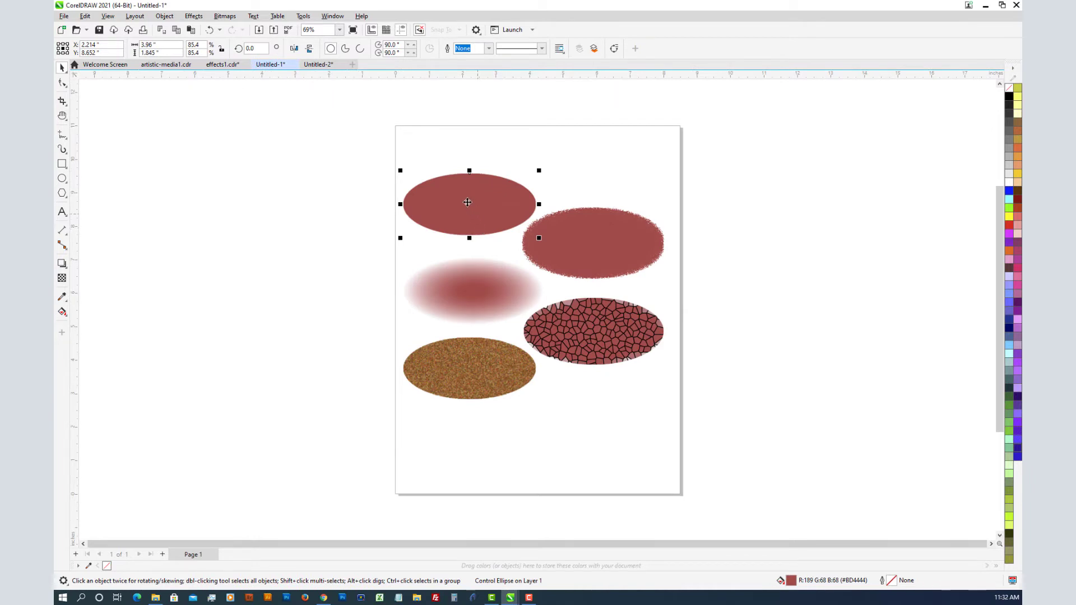
pyautogui.click(314, 68)
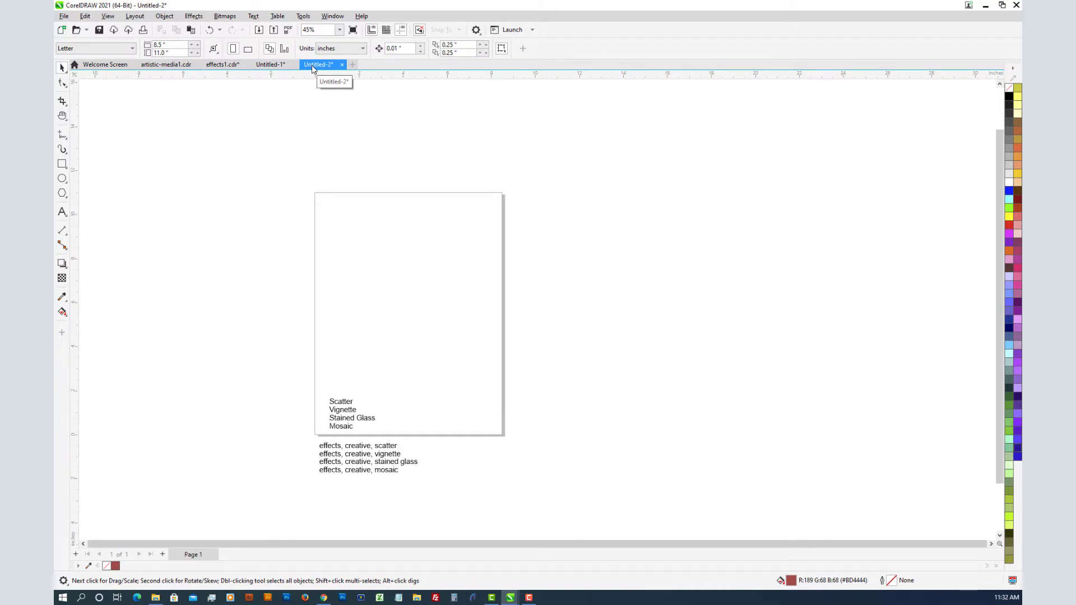
pyautogui.hotkey('ctrl', 'v')
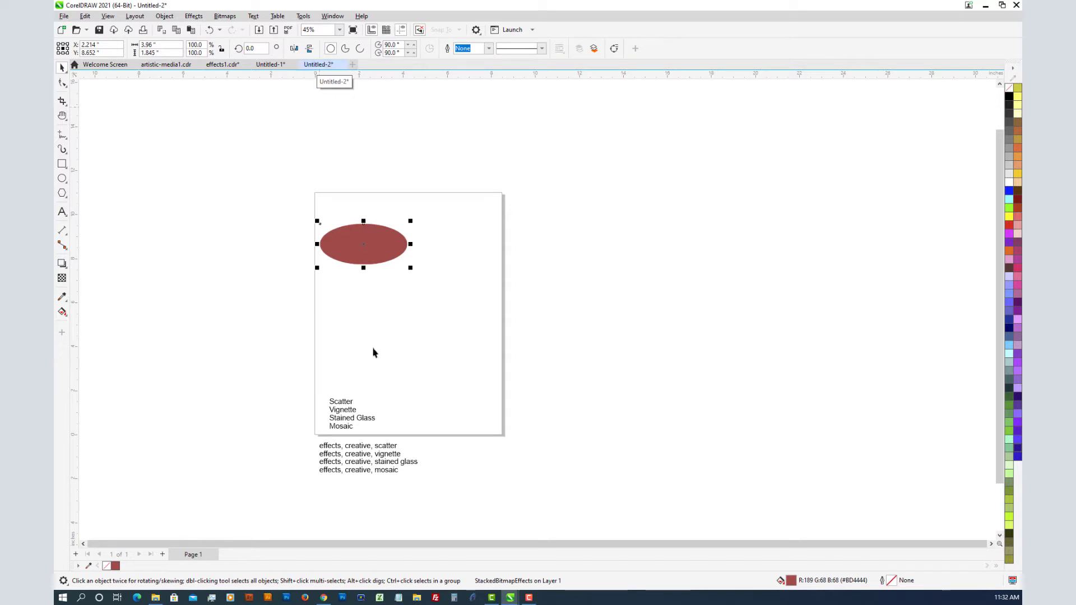
pyautogui.moveTo(356, 237); pyautogui.dragTo(378, 213)
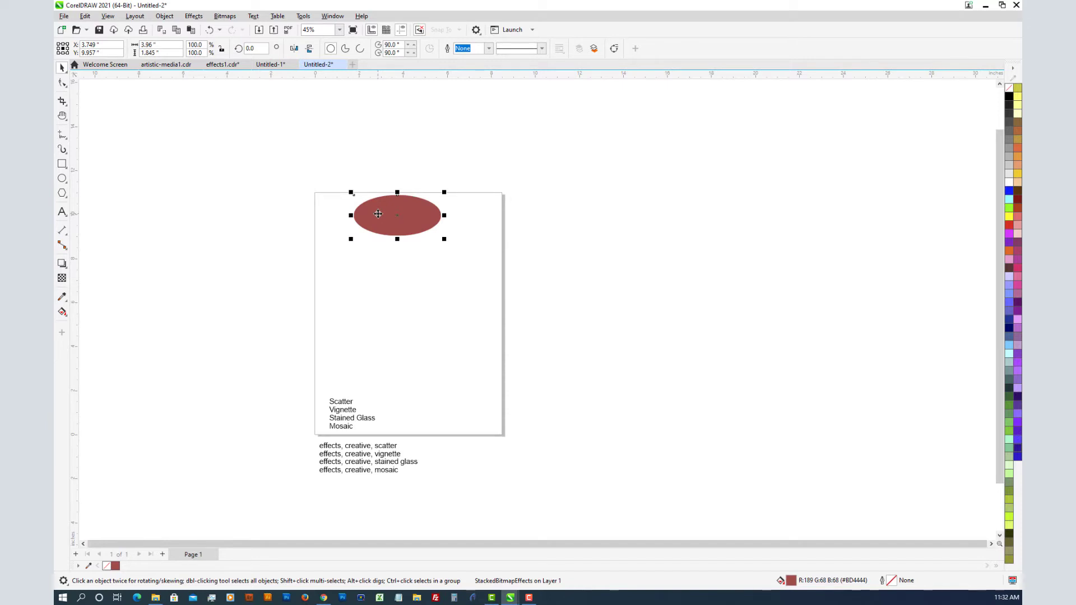
# Step: Apply the creative Scatter effect to the ellipse with horizontal and vertical amounts of 89
pyautogui.press('z')
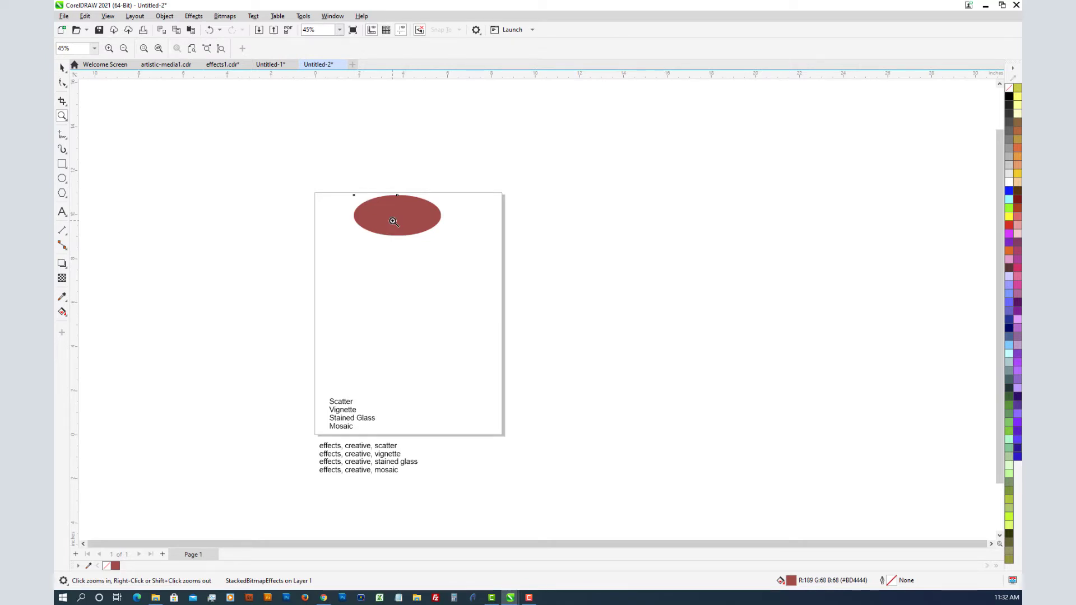
pyautogui.click(393, 222)
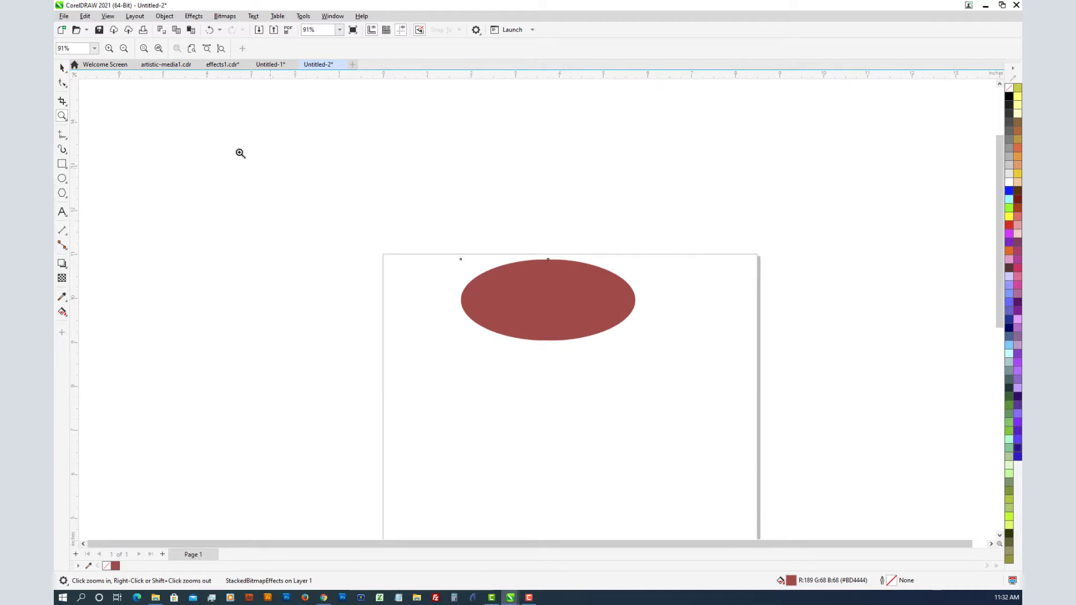
pyautogui.click(63, 68)
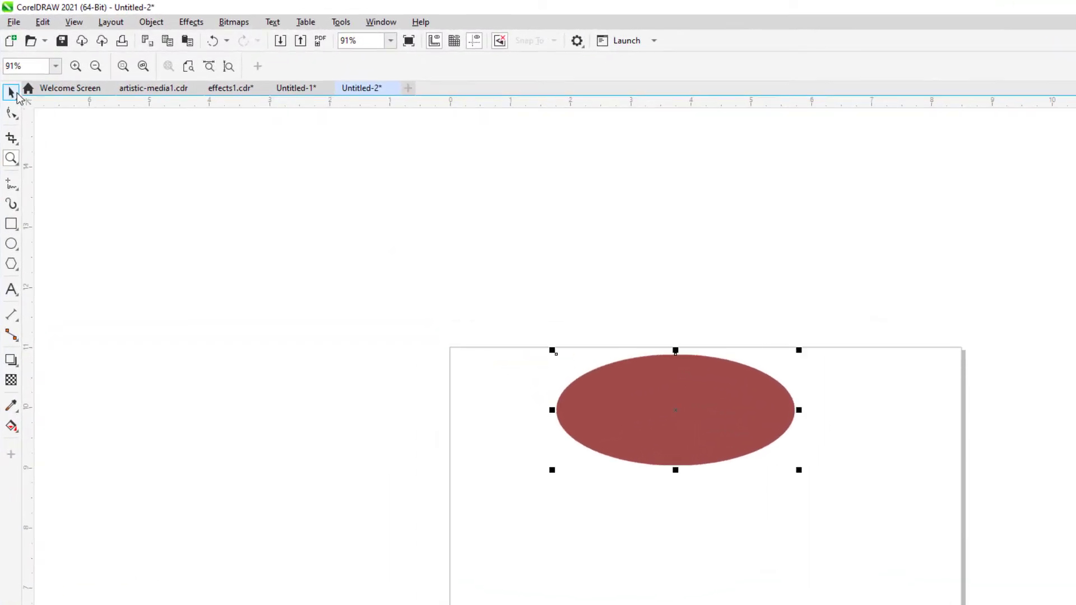
pyautogui.click(16, 95)
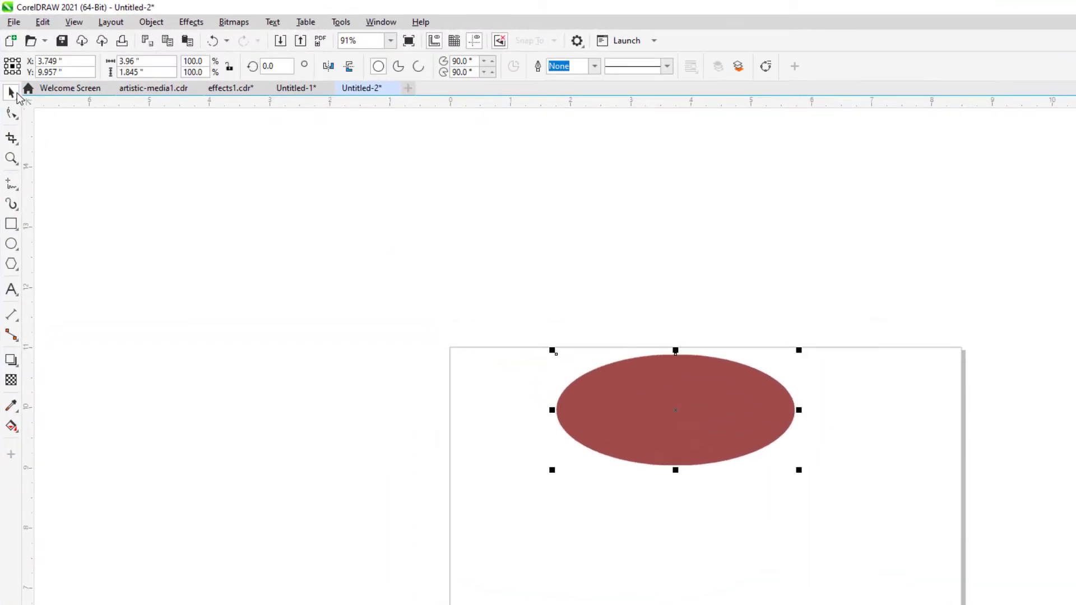
pyautogui.click(192, 22)
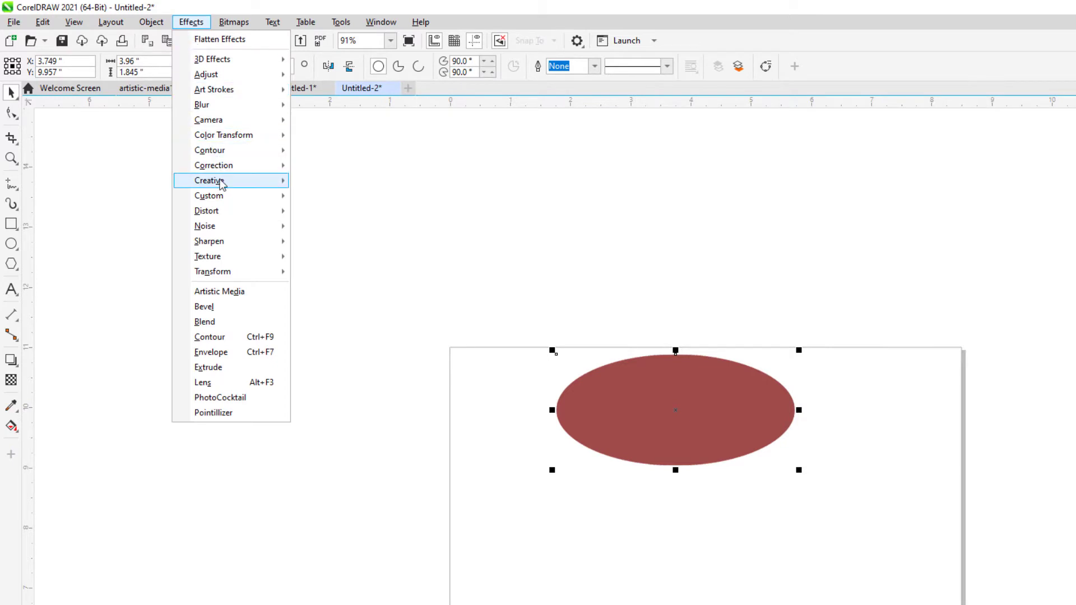
pyautogui.moveTo(221, 184)
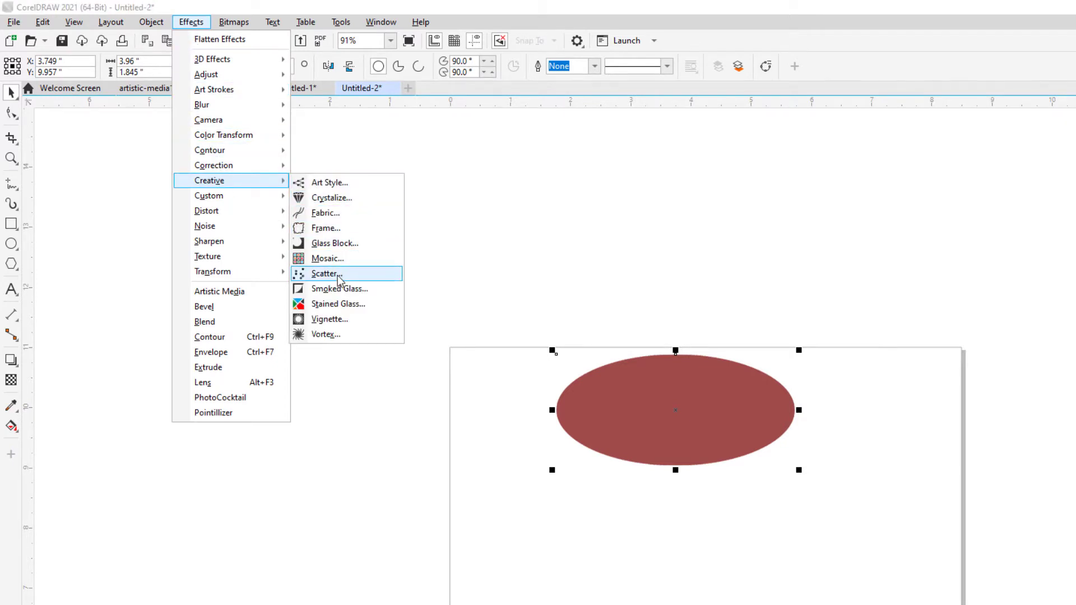
pyautogui.click(339, 274)
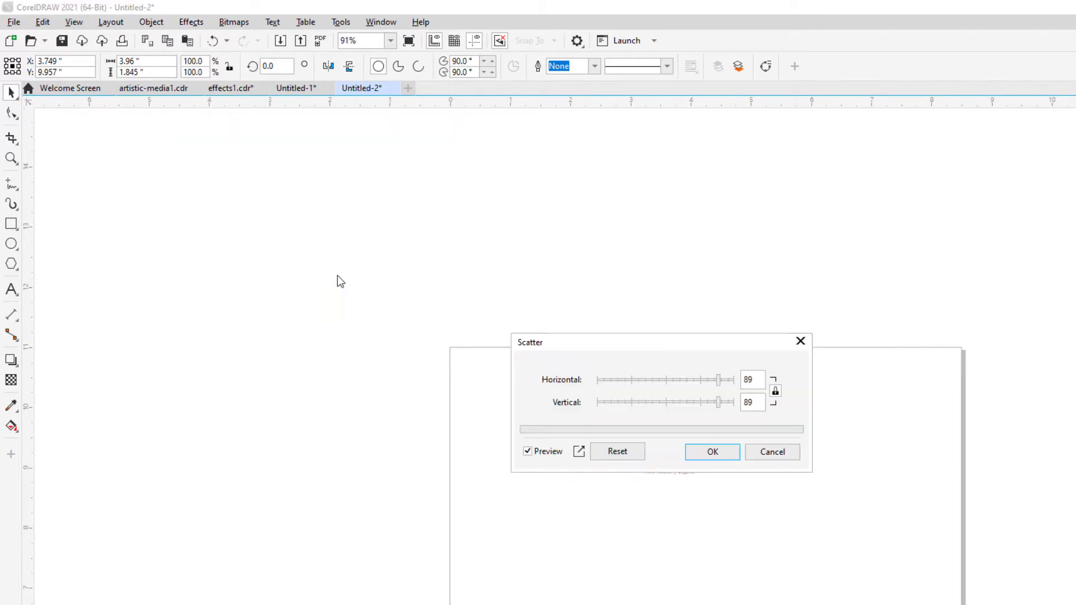
pyautogui.moveTo(634, 338); pyautogui.dragTo(361, 193)
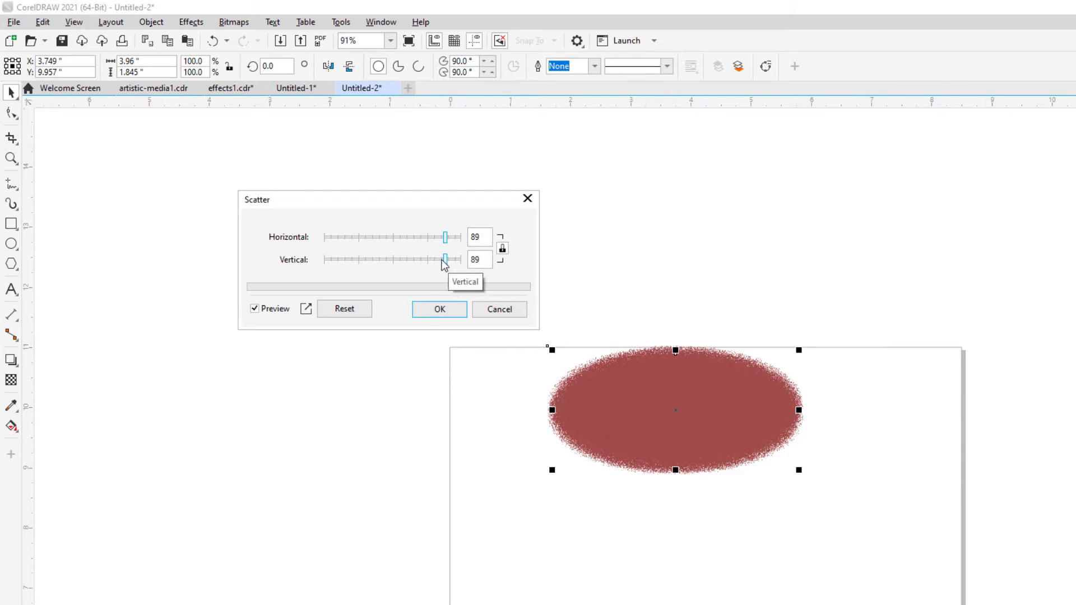
pyautogui.click(446, 312)
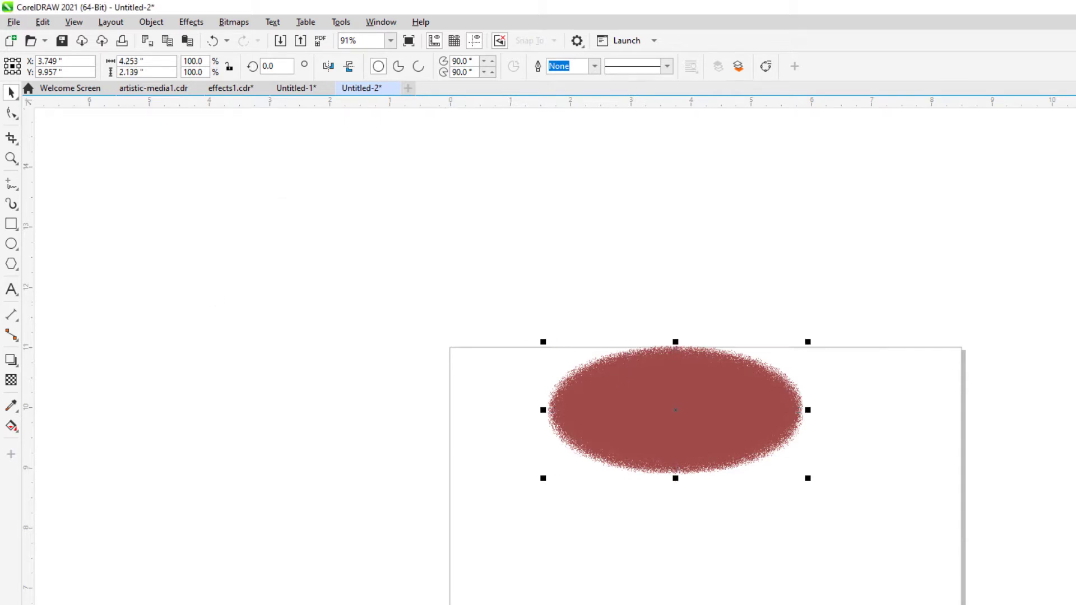
# Step: Add the artistic text "Text" on the ellipse and enlarge it to about 72 pt
pyautogui.click(11, 289)
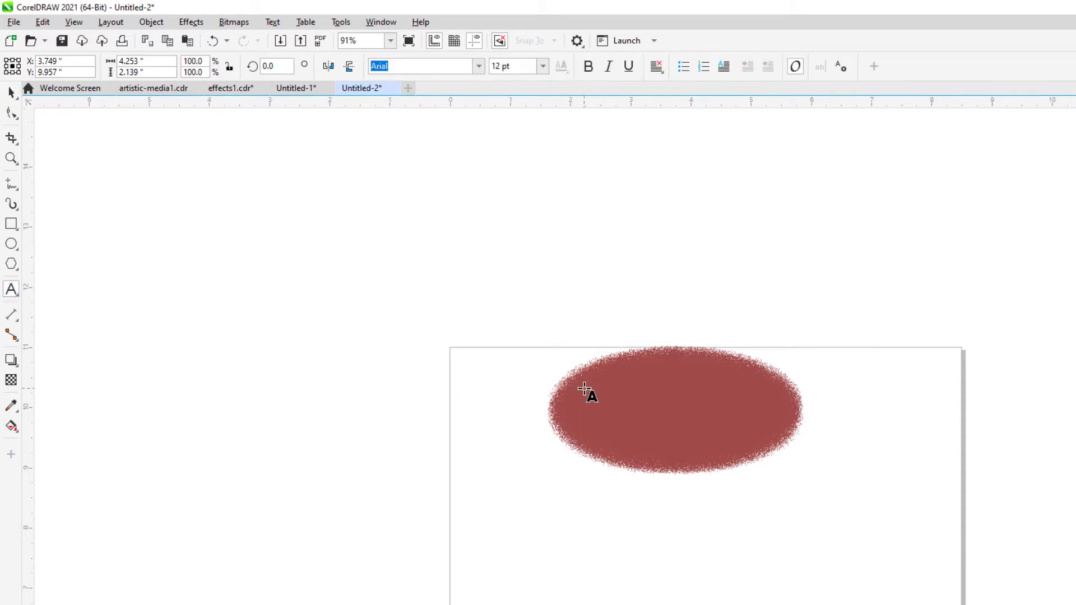
pyautogui.click(603, 408)
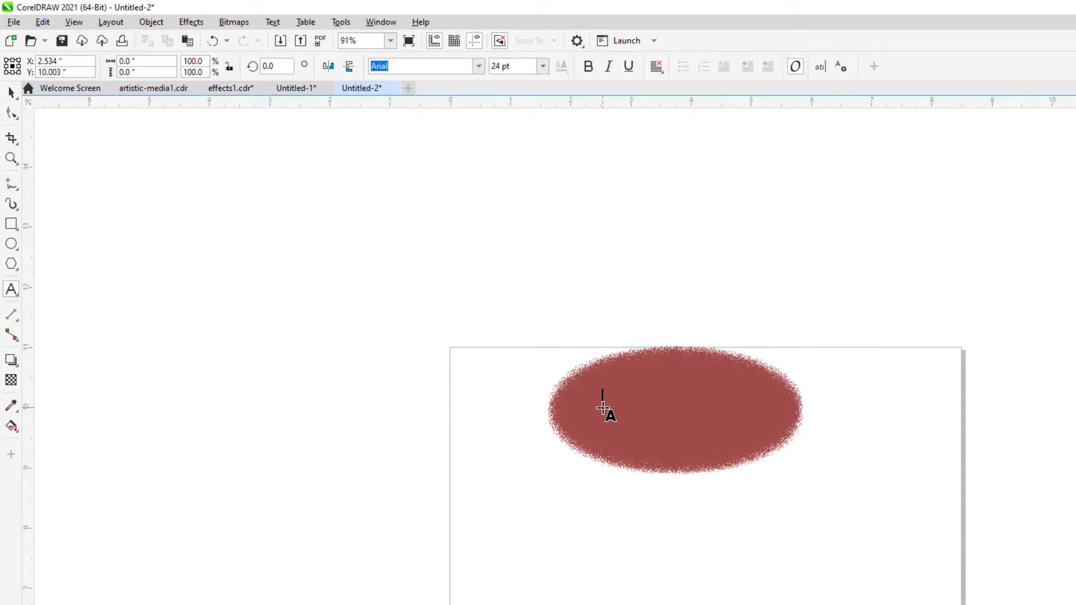
pyautogui.write('Text')
pyautogui.click(11, 93)
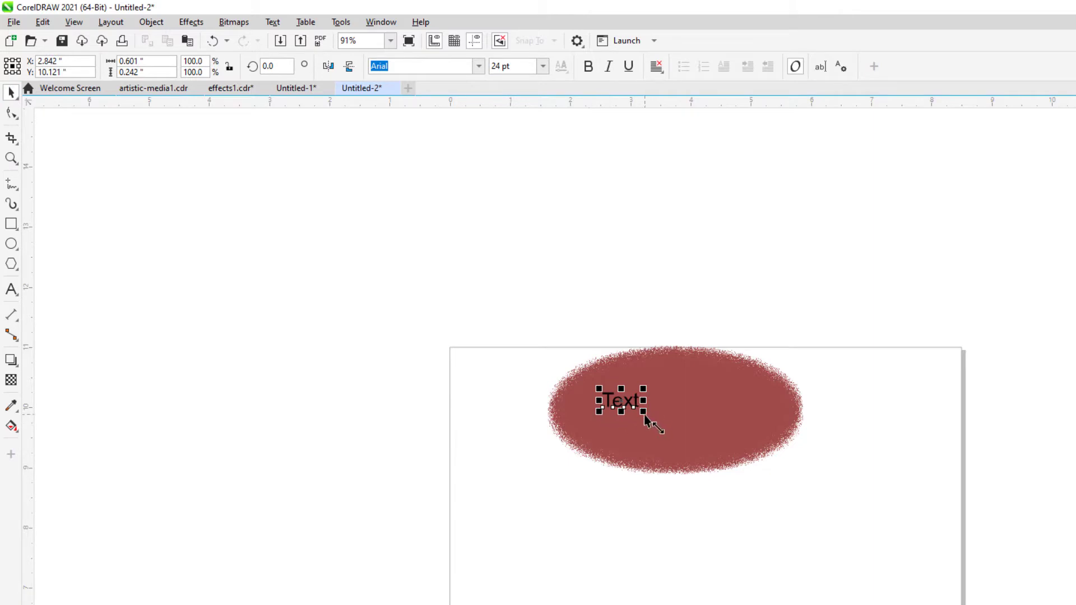
pyautogui.moveTo(645, 417); pyautogui.dragTo(679, 427)
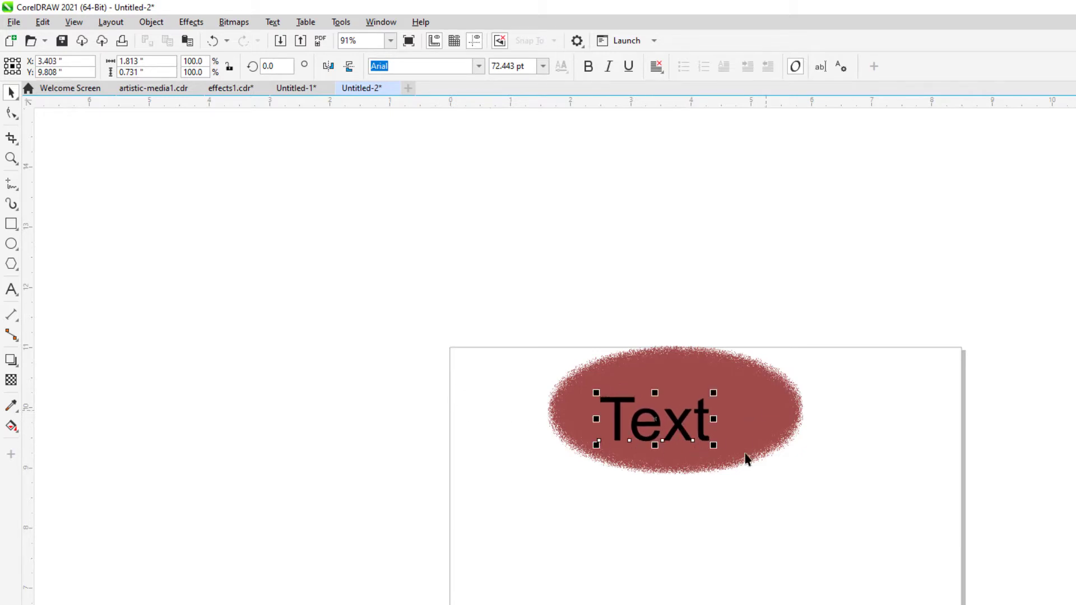
# Step: Align the text with the ellipse's center both vertically and horizontally
pyautogui.moveTo(501, 276); pyautogui.dragTo(875, 541)
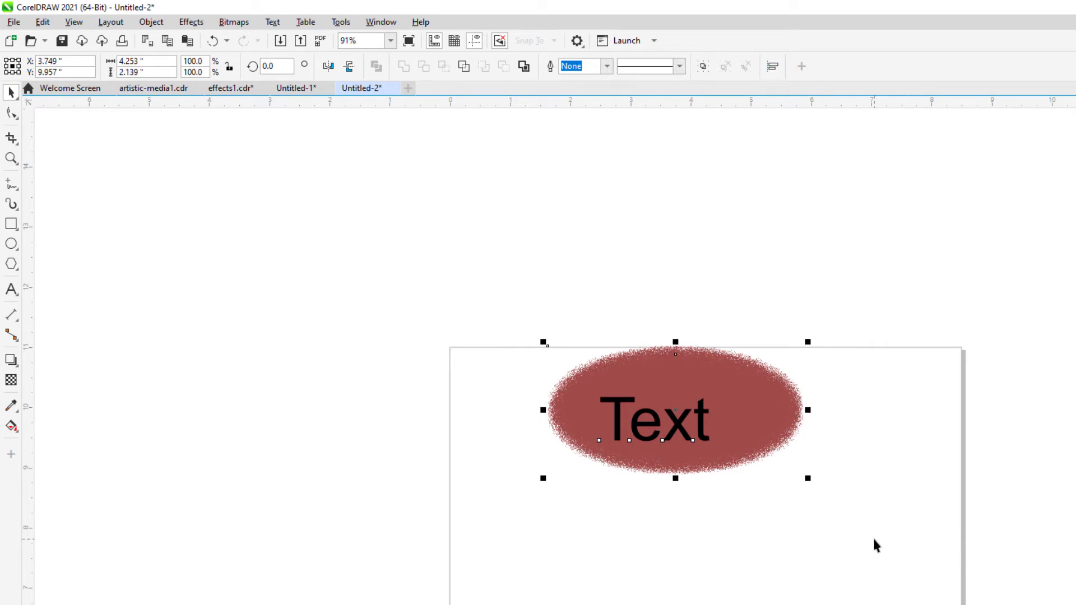
pyautogui.press('e')
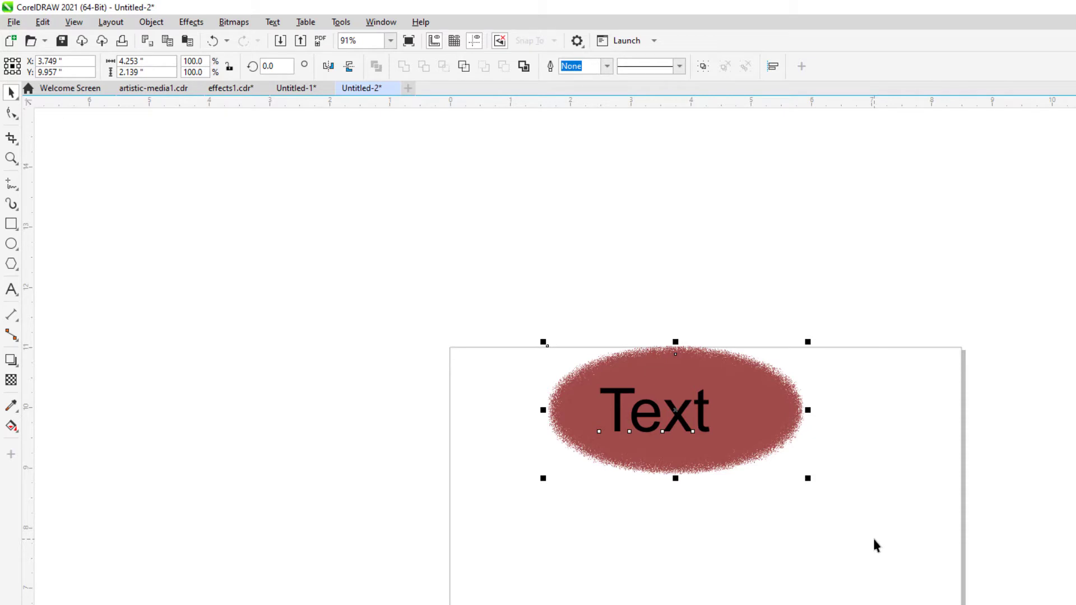
pyautogui.press('c')
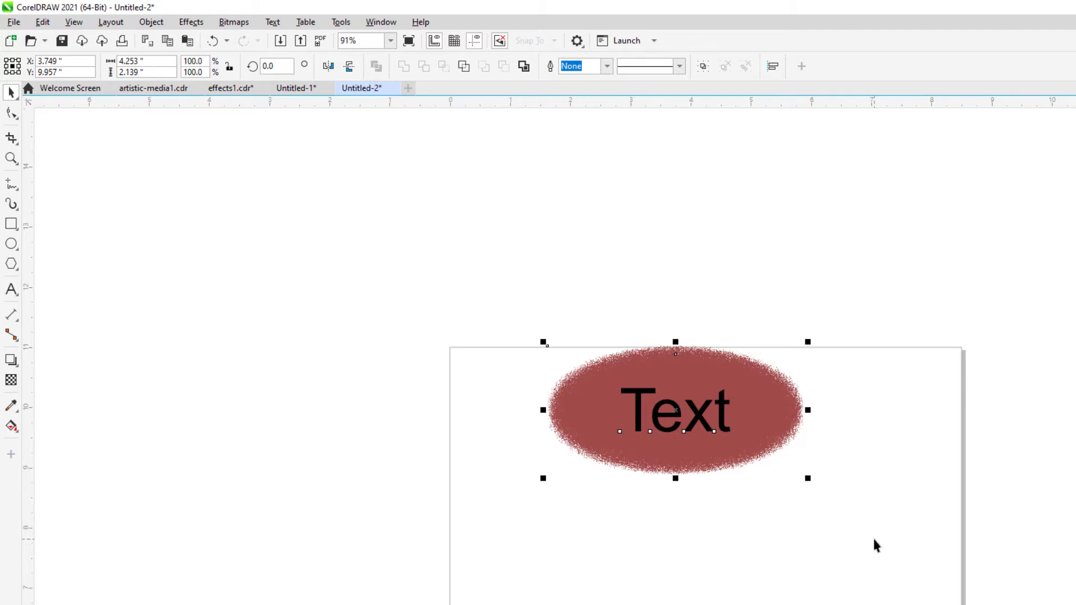
pyautogui.click(498, 267)
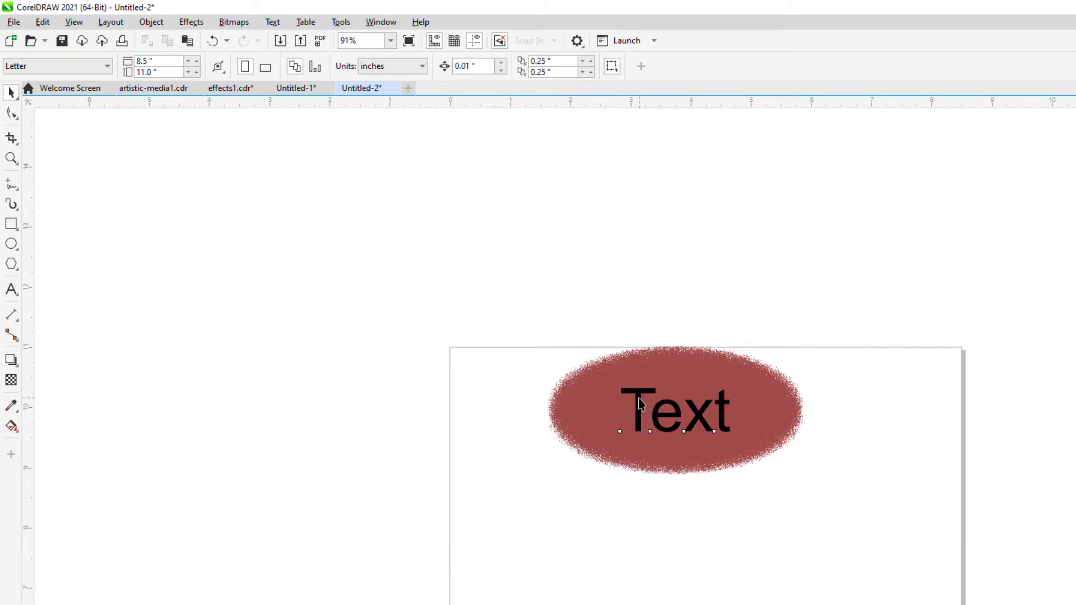
# Step: Move the text freehand toward the lower right of the ellipse, centred at about X 4.4", Y 9.77"
pyautogui.moveTo(641, 404); pyautogui.dragTo(634, 396)
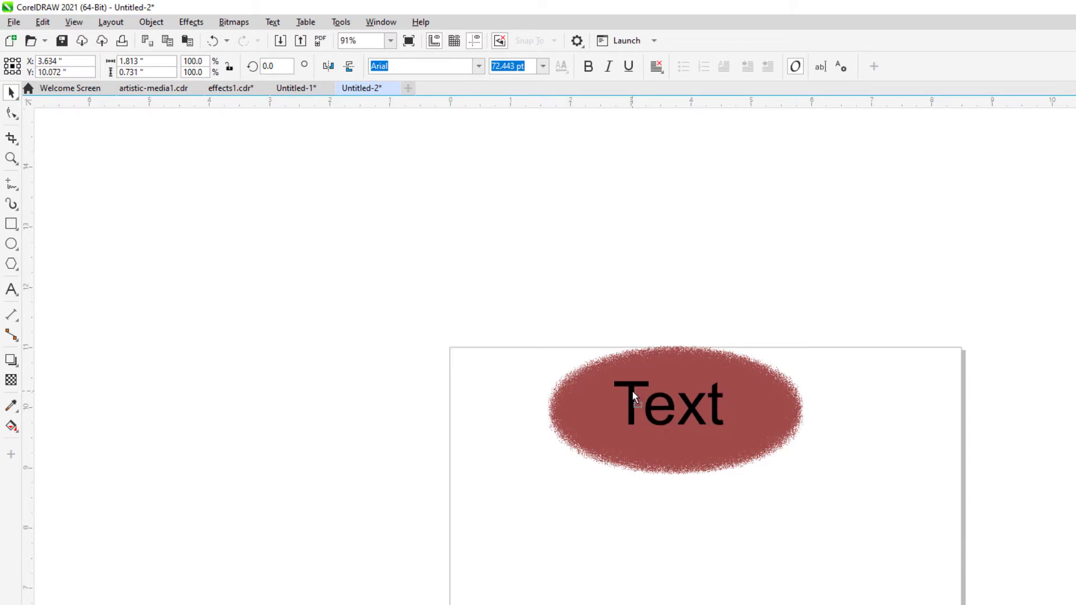
pyautogui.moveTo(633, 396); pyautogui.dragTo(673, 407)
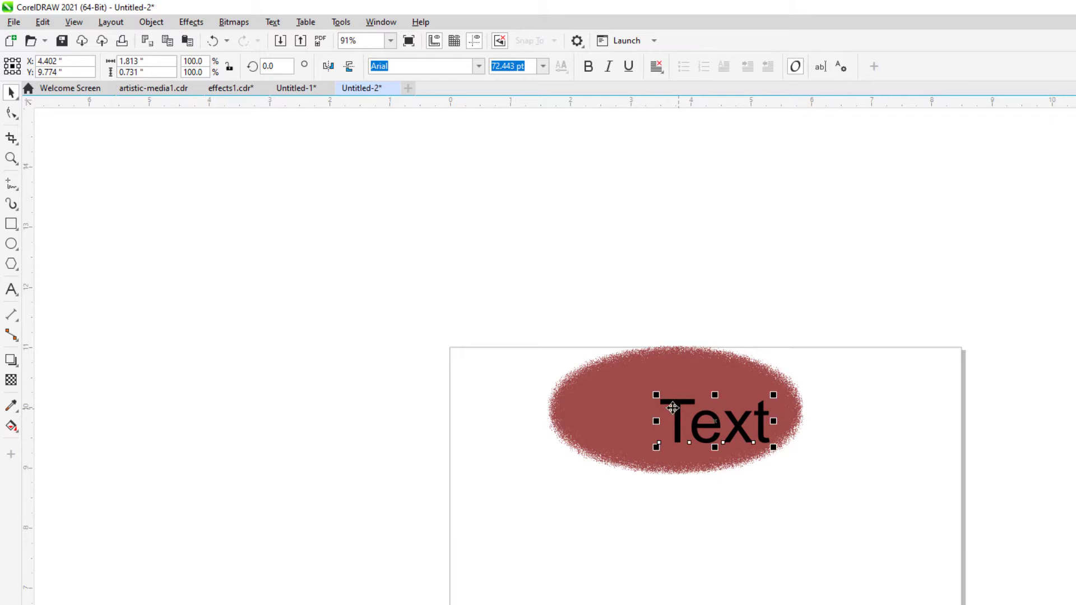
pyautogui.click(477, 313)
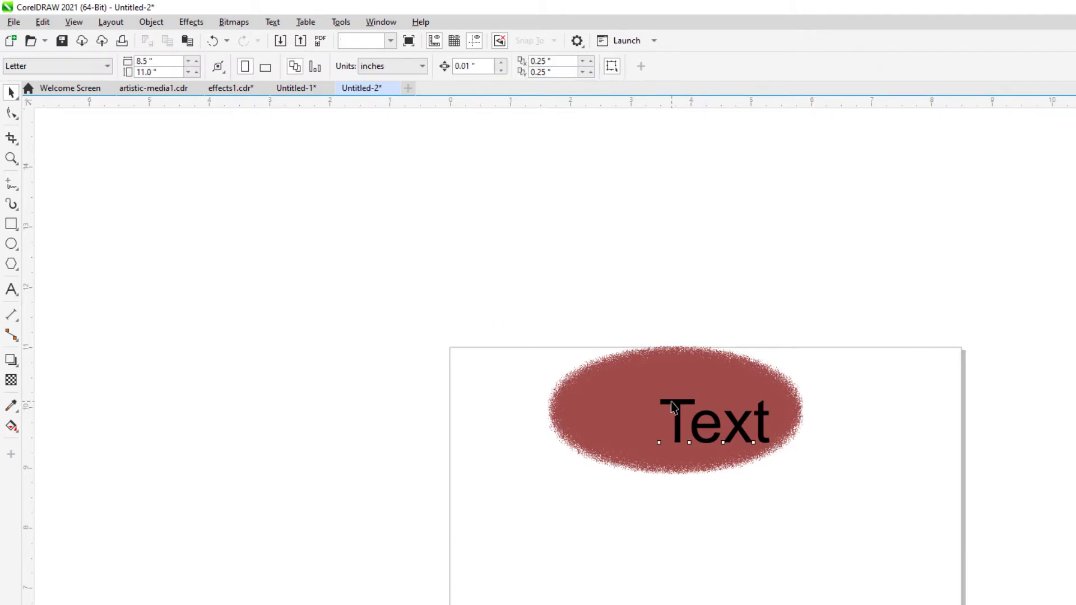
# Step: Fill the text with the light green color #67EBC1
pyautogui.click(673, 407)
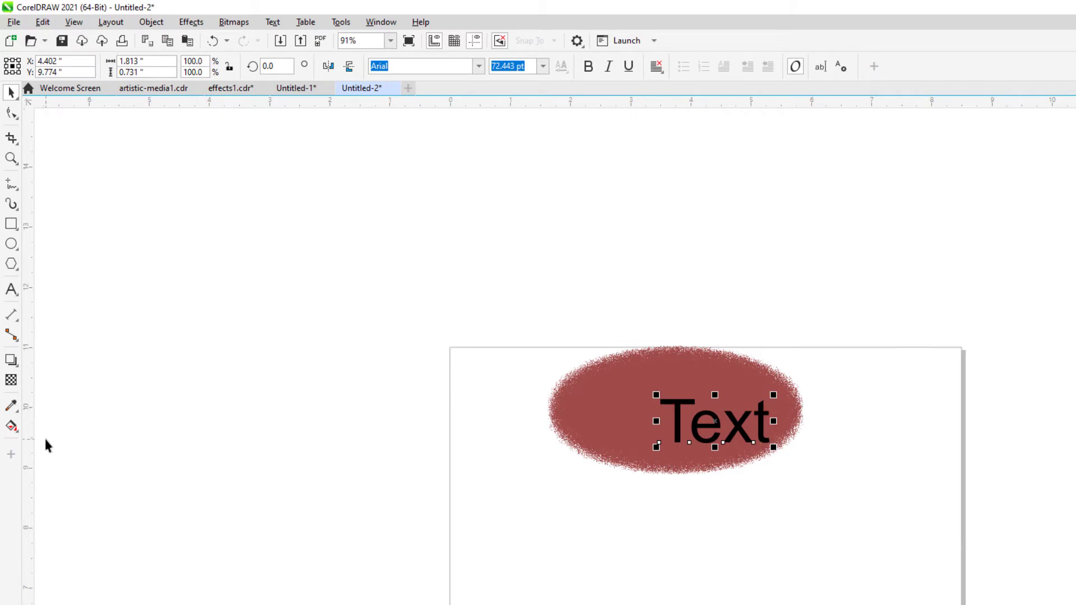
pyautogui.click(11, 428)
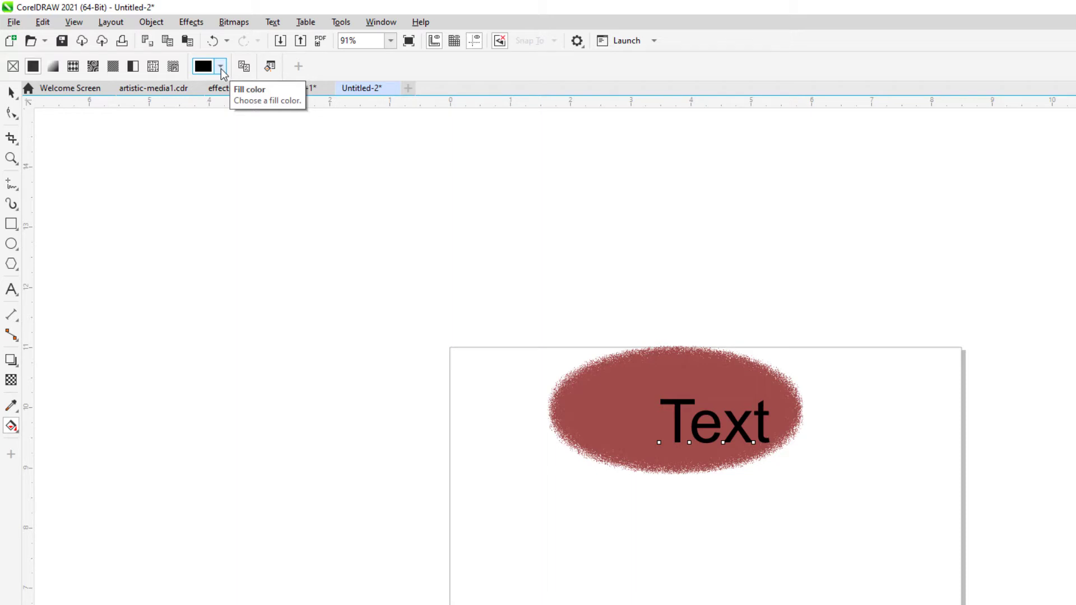
pyautogui.click(221, 67)
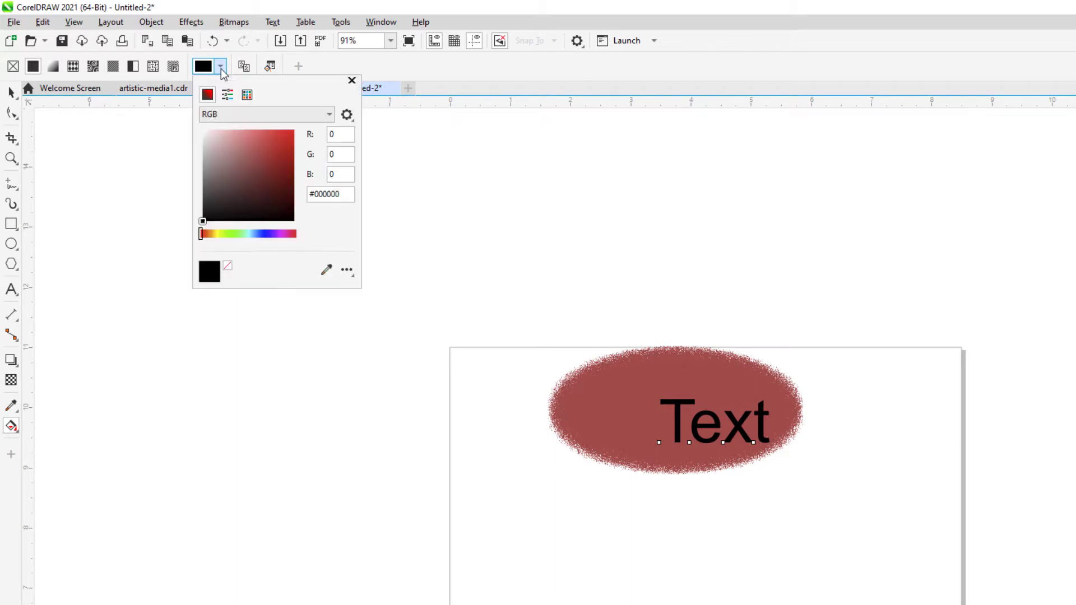
pyautogui.click(243, 234)
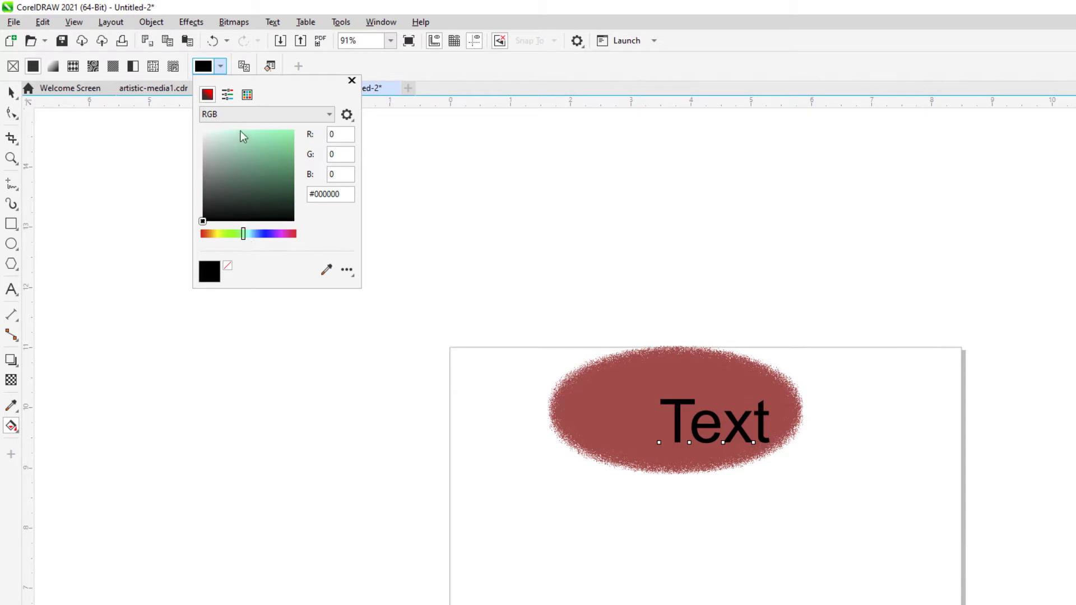
pyautogui.click(254, 137)
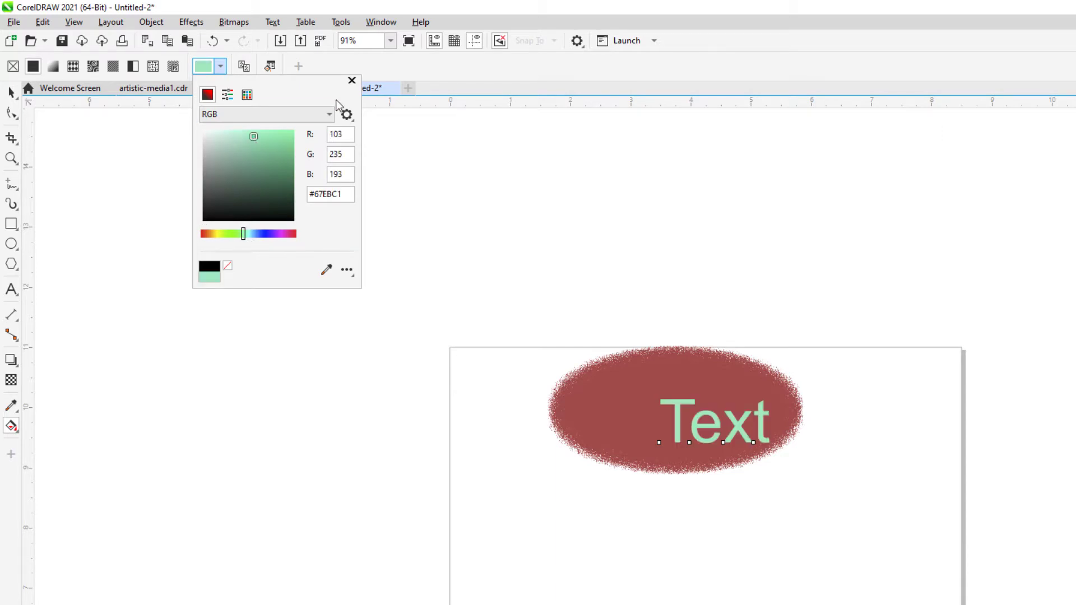
pyautogui.click(352, 81)
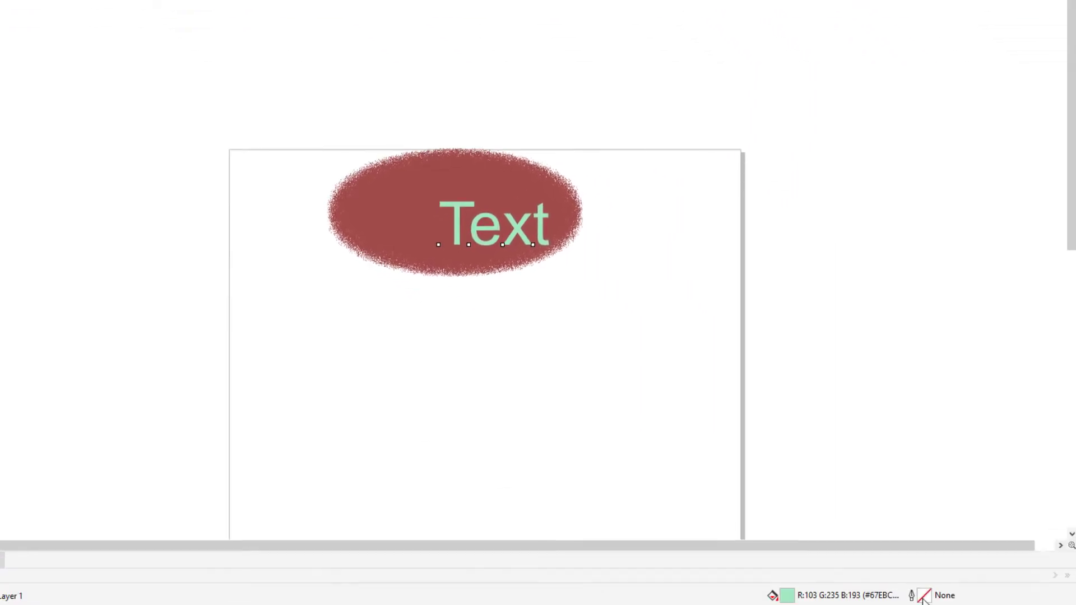
# Step: Give the text a black outline 2.0 pt wide
pyautogui.doubleClick(924, 596)
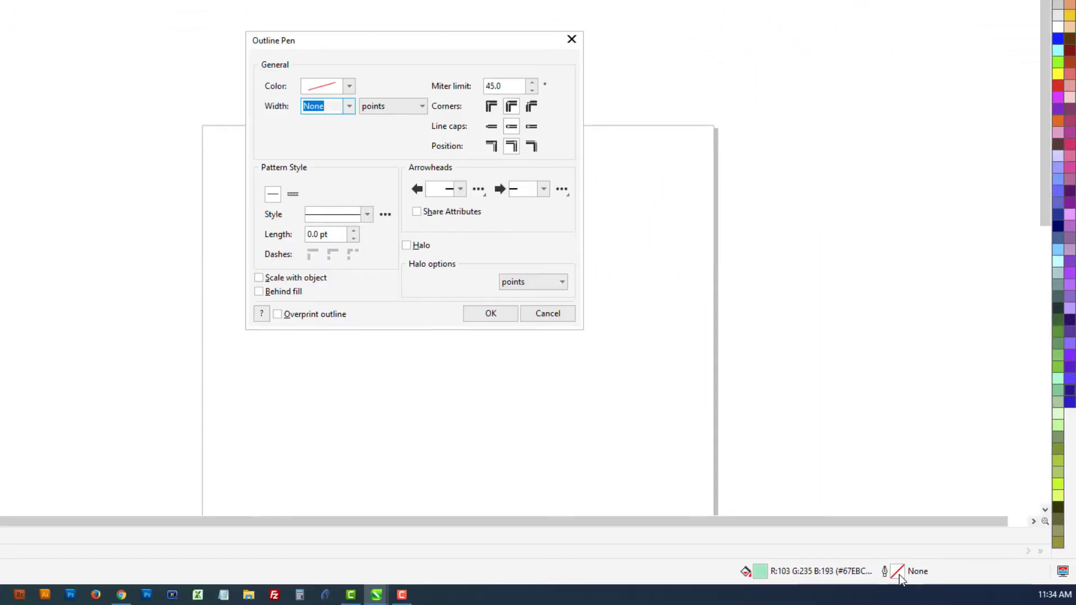
pyautogui.click(349, 108)
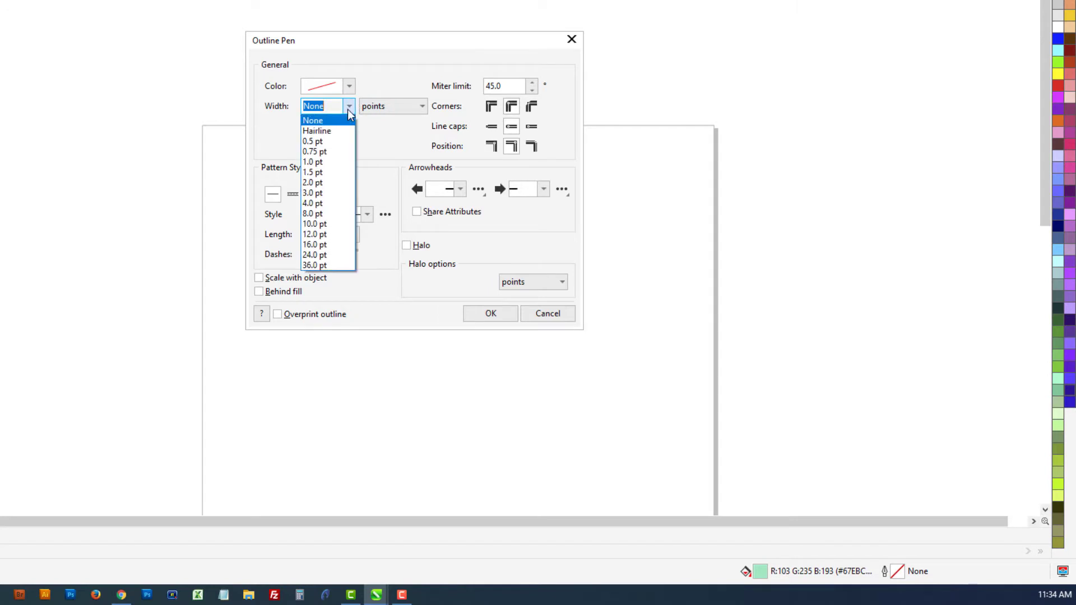
pyautogui.click(328, 178)
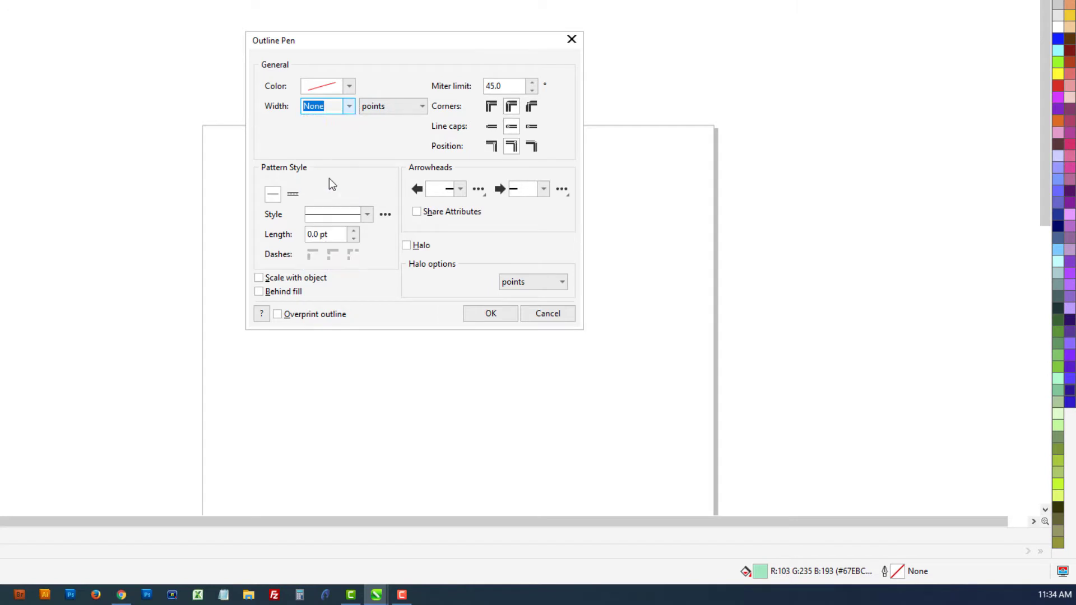
pyautogui.click(491, 314)
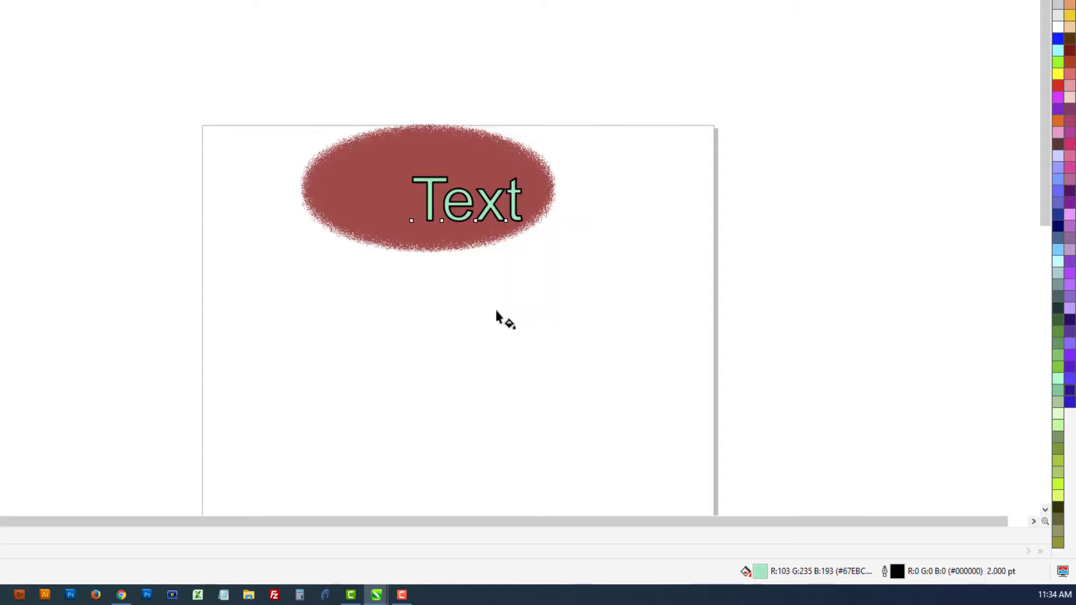
pyautogui.click(424, 194)
pyautogui.click(425, 188)
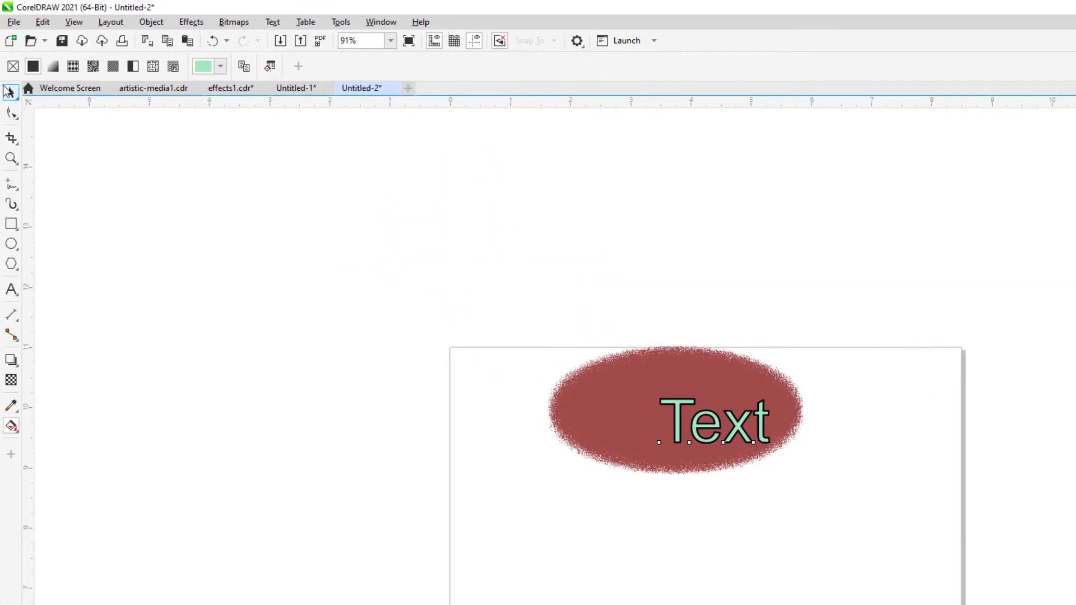
# Step: Enlarge the text proportionally to a 106.567 pt font size, and stretch it horizontally to about 2.89" wide by 1.08" high
pyautogui.click(0, 22)
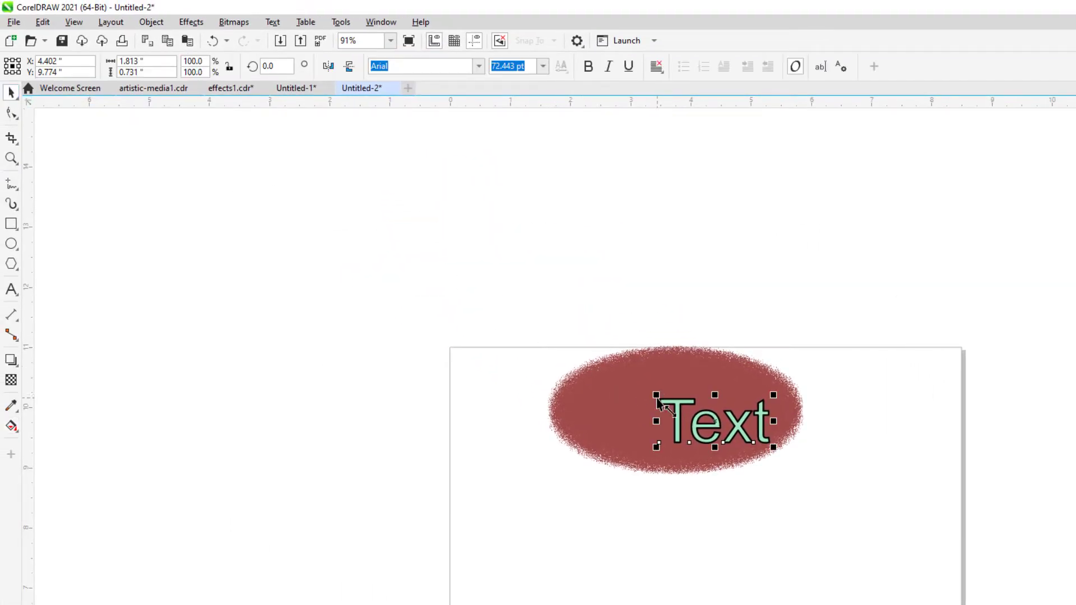
pyautogui.moveTo(658, 400); pyautogui.dragTo(596, 373)
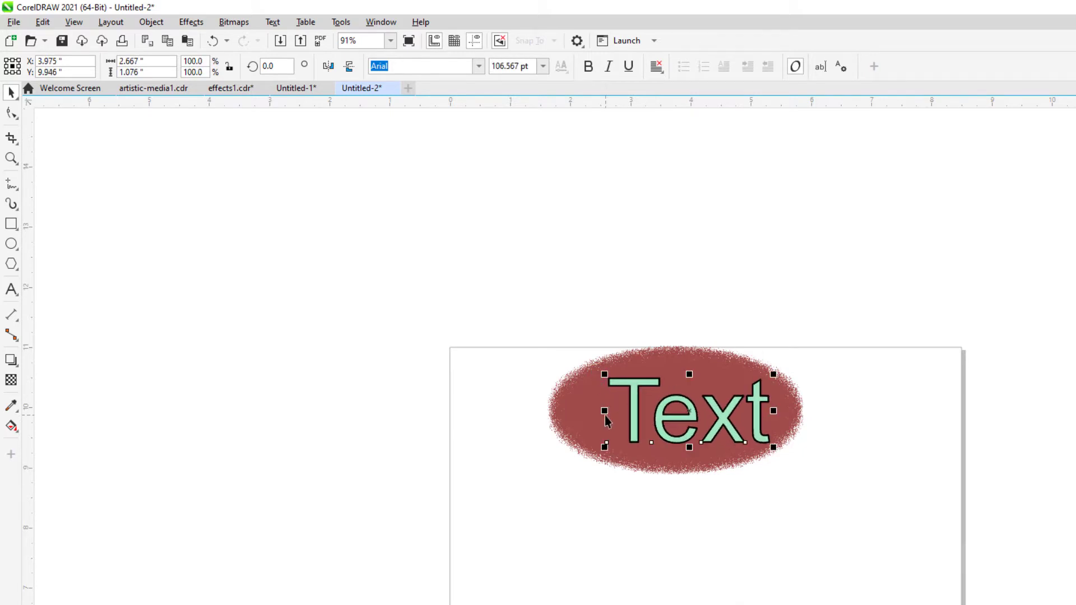
pyautogui.moveTo(605, 415)
pyautogui.mouseDown()
pyautogui.moveTo(510, 425)
pyautogui.moveTo(608, 422)
pyautogui.moveTo(591, 418)
pyautogui.mouseUp()
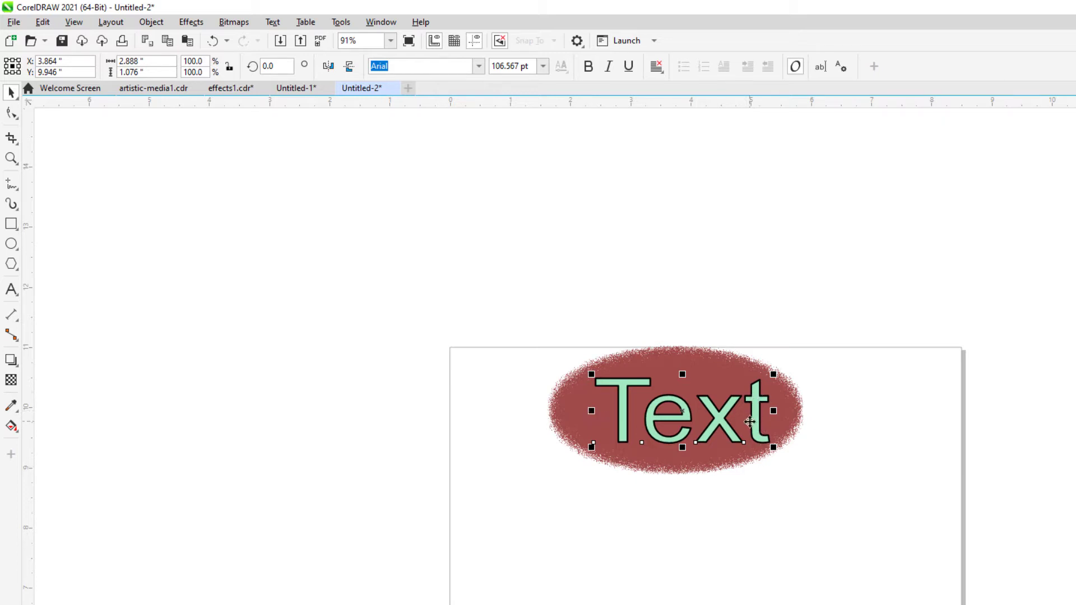
# Step: Shift only the letter "t" of the text slightly to the right, to a horizontal character offset of 3%
pyautogui.click(13, 114)
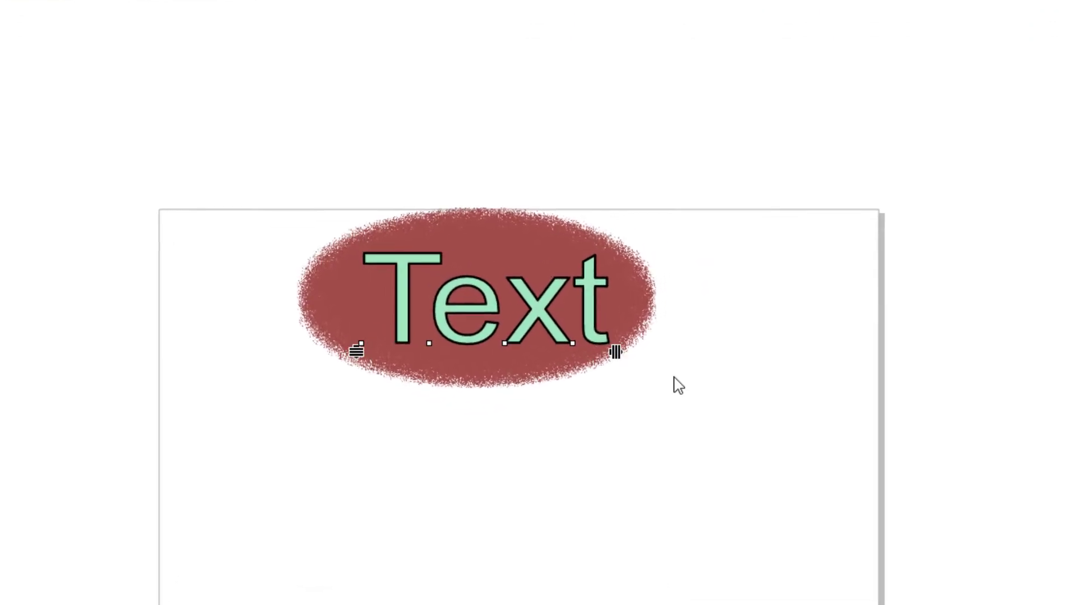
pyautogui.moveTo(672, 377); pyautogui.dragTo(550, 314)
pyautogui.press('Right')
pyautogui.press('Right')
pyautogui.press('Right')
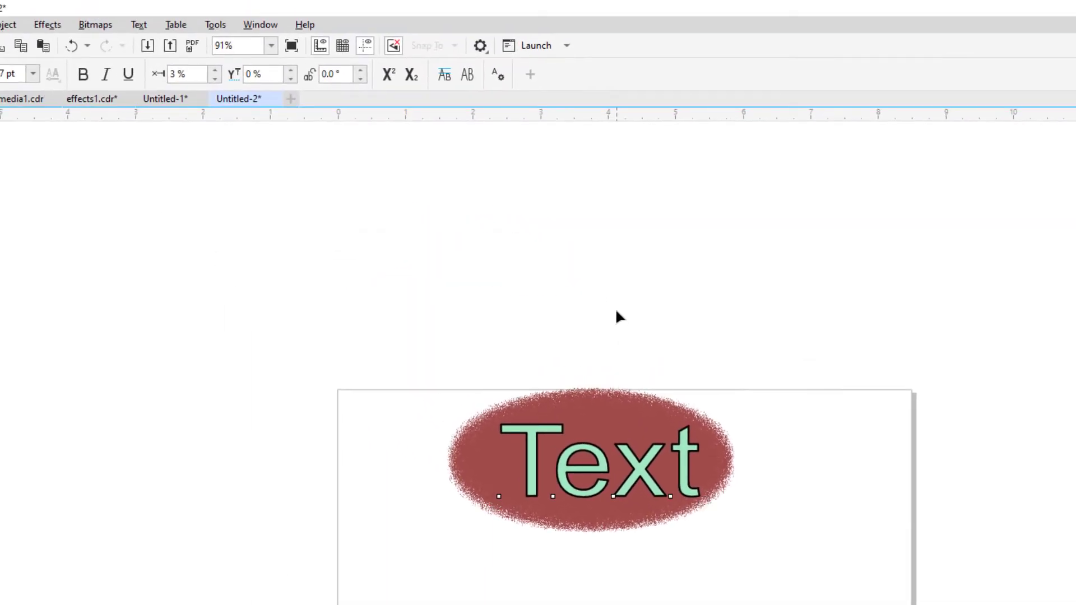
pyautogui.click(612, 313)
pyautogui.click(13, 105)
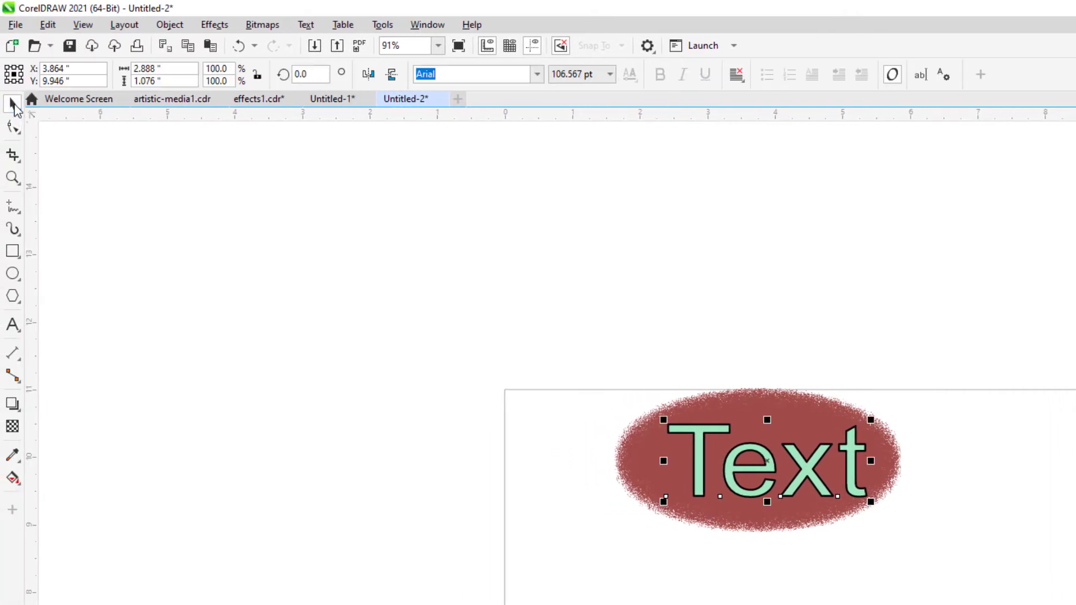
# Step: Set the document's nudge distance to 0.1"
pyautogui.click(477, 277)
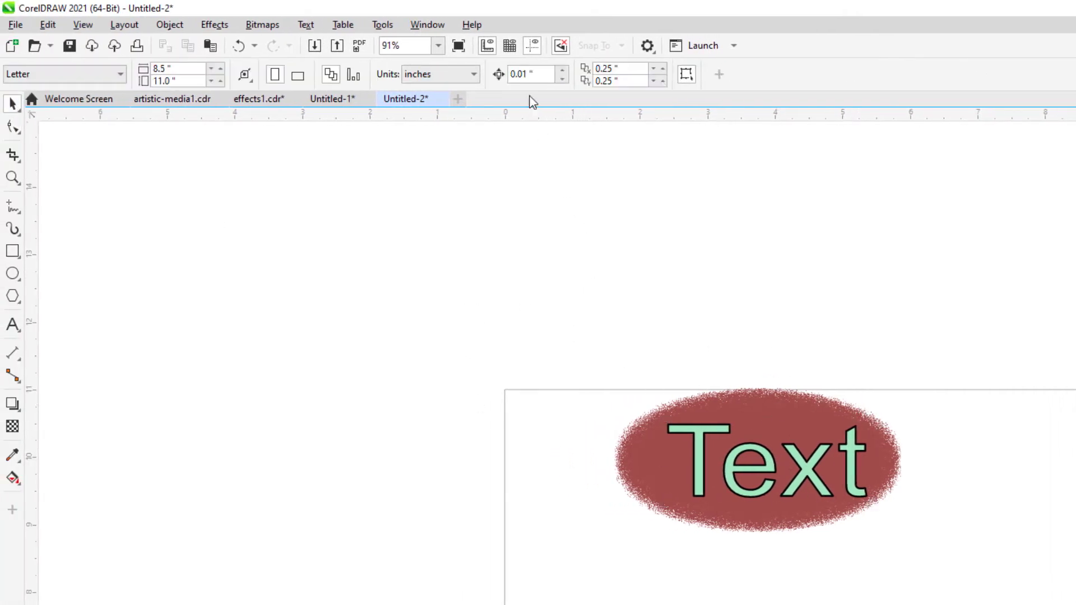
pyautogui.click(525, 75)
pyautogui.press('BackSpace')
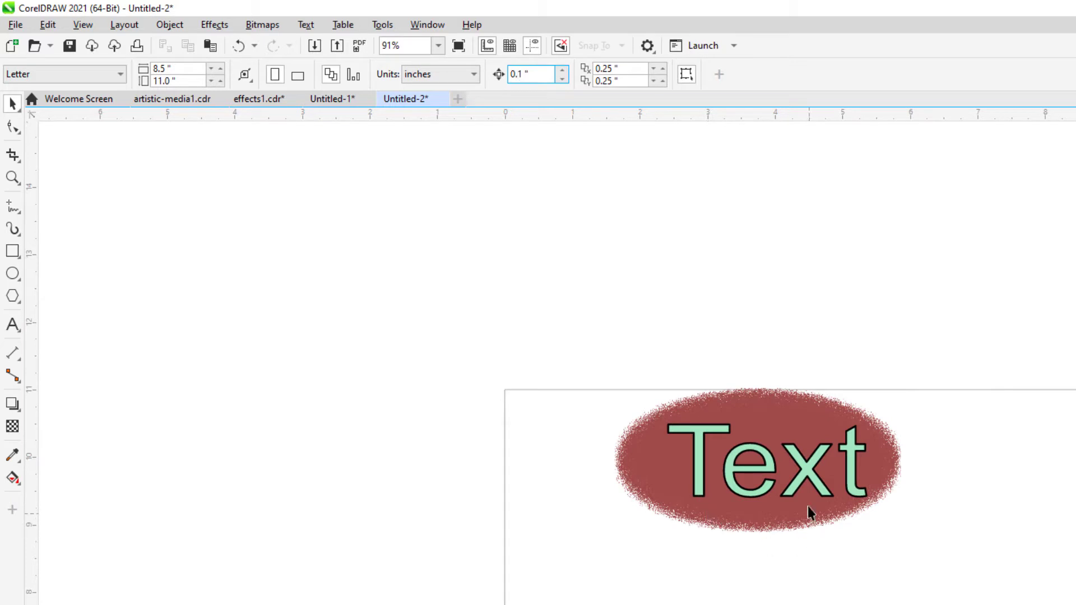
# Step: Nudge the letter "t" of the text to the right until its horizontal character offset is 38%
pyautogui.click(809, 476)
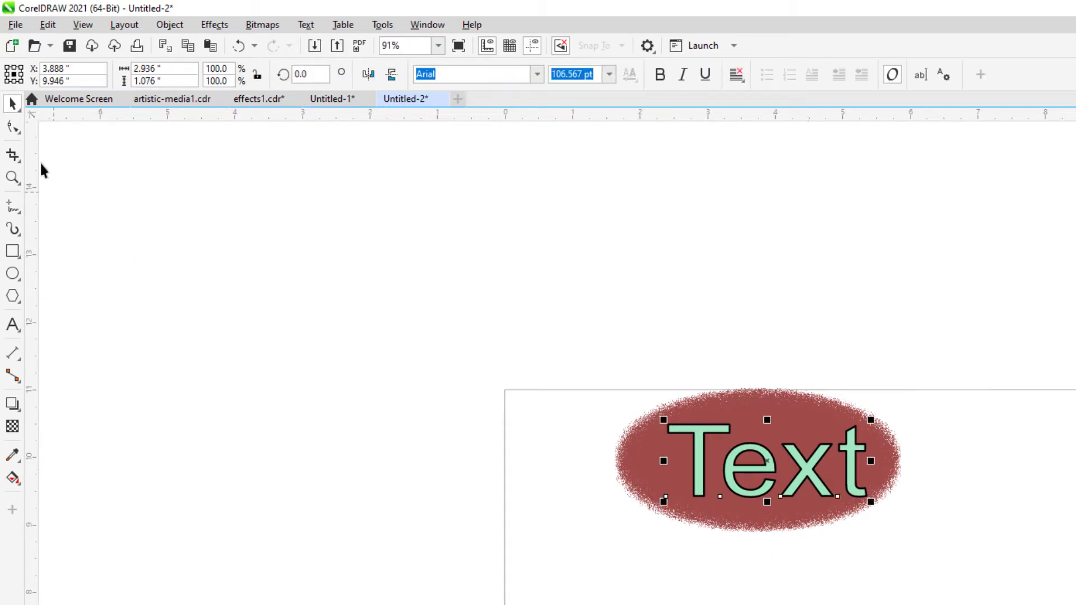
pyautogui.click(10, 127)
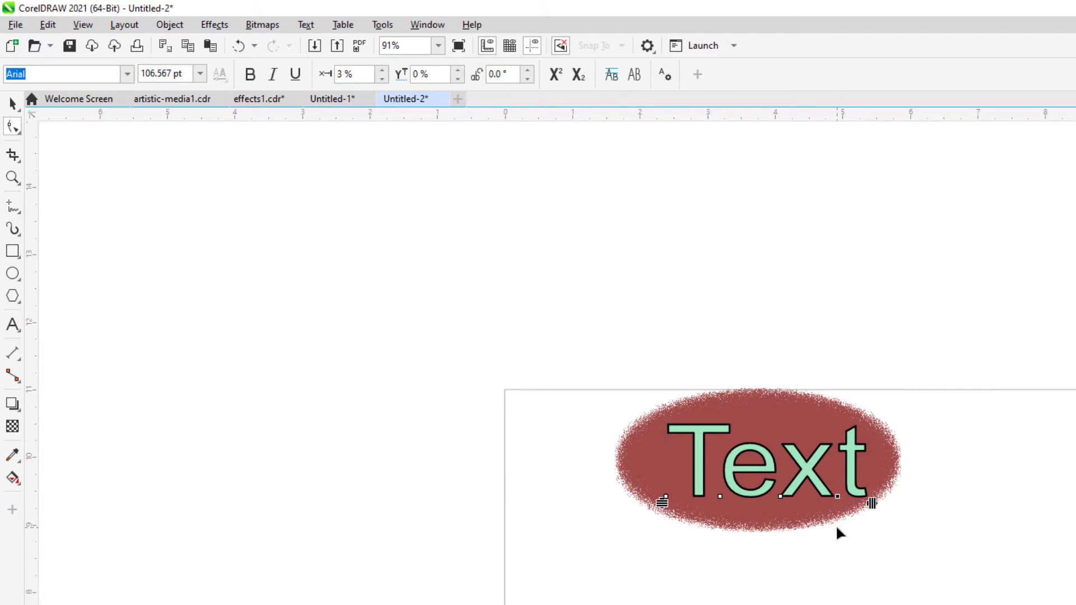
pyautogui.press('Right')
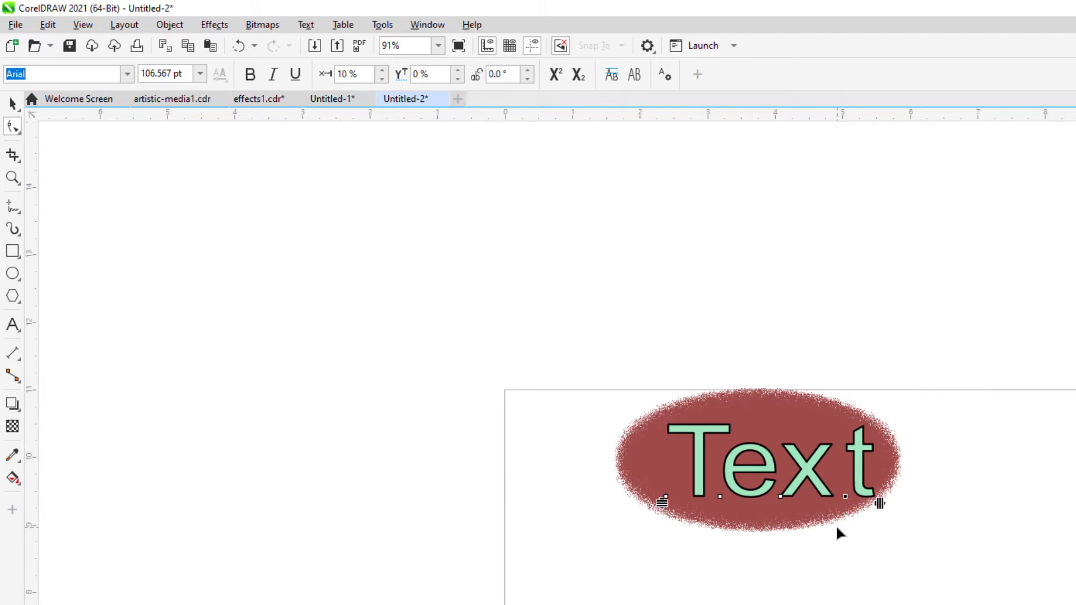
pyautogui.press('Right')
pyautogui.press('Right')
pyautogui.press('Right')
pyautogui.press('Right')
pyautogui.press('Right')
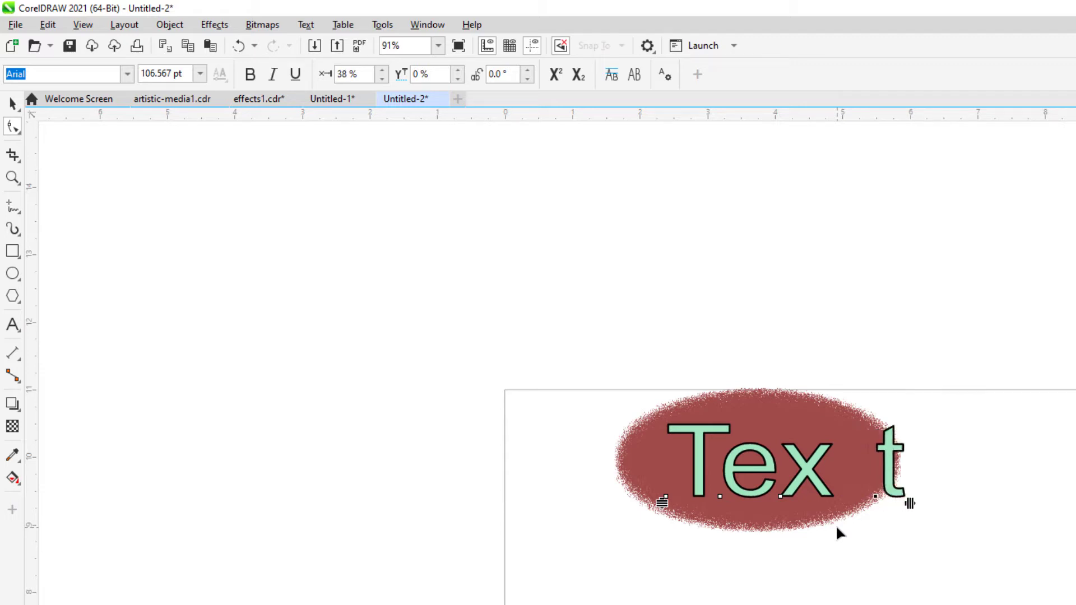
# Step: Nudge the letter "t" back toward the "x" to a horizontal character offset of 3%
pyautogui.press('Left')
pyautogui.press('Left')
pyautogui.press('Left')
pyautogui.press('Left')
pyautogui.press('Left')
pyautogui.press('Left')
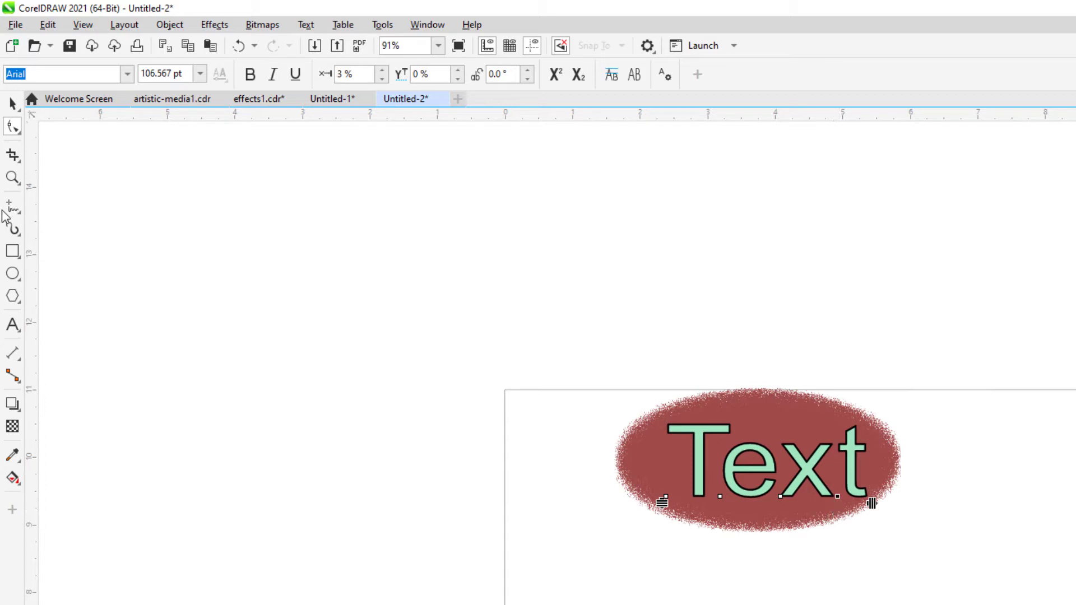
# Step: Set the document's nudge distance to 0.001" with nothing selected
pyautogui.click(12, 103)
pyautogui.click(386, 280)
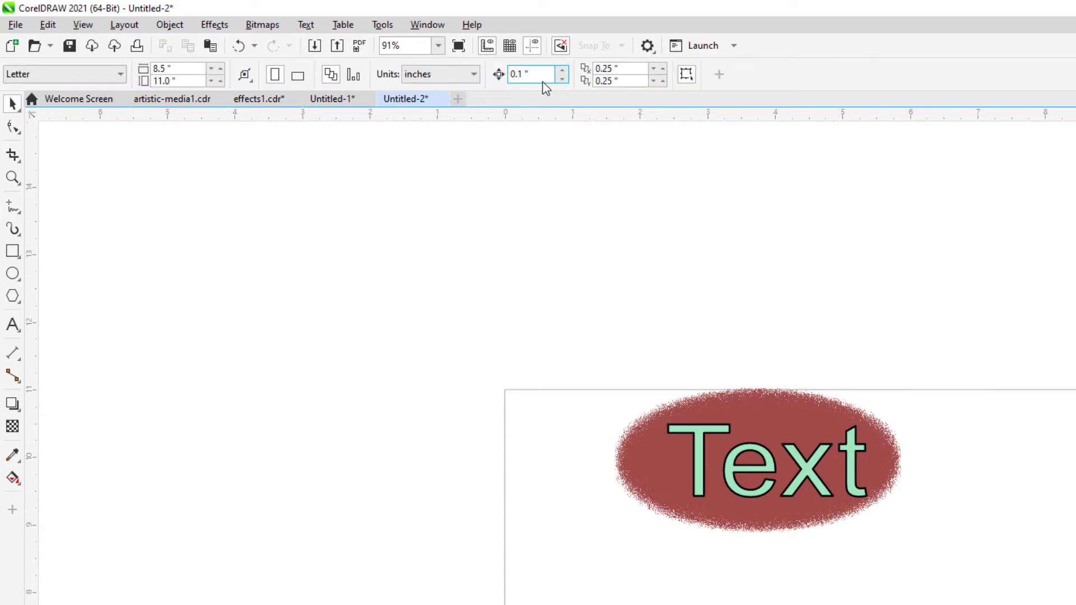
pyautogui.click(517, 75)
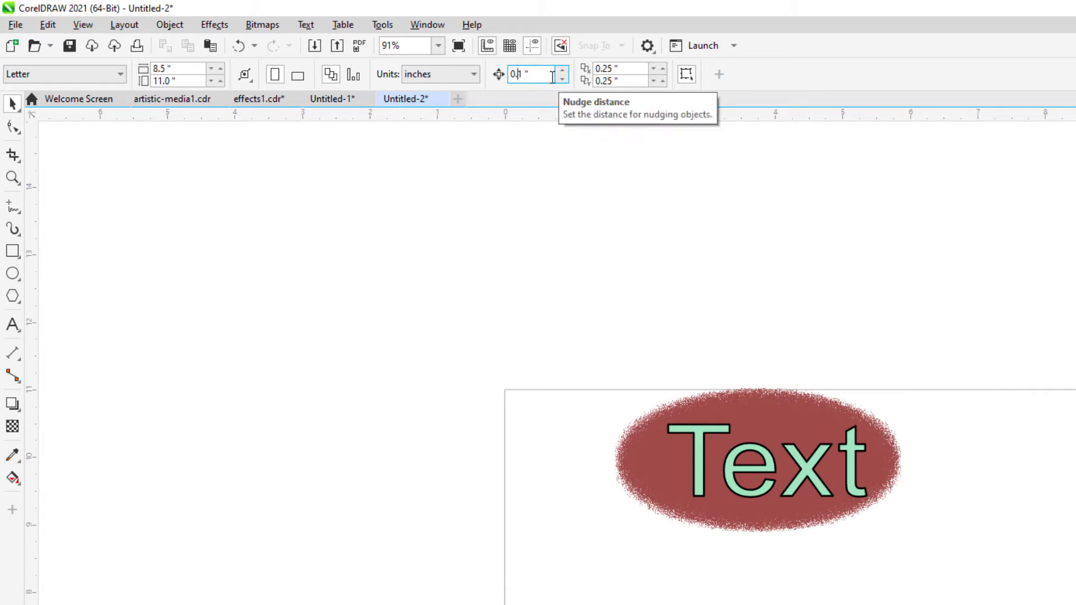
pyautogui.write('00')
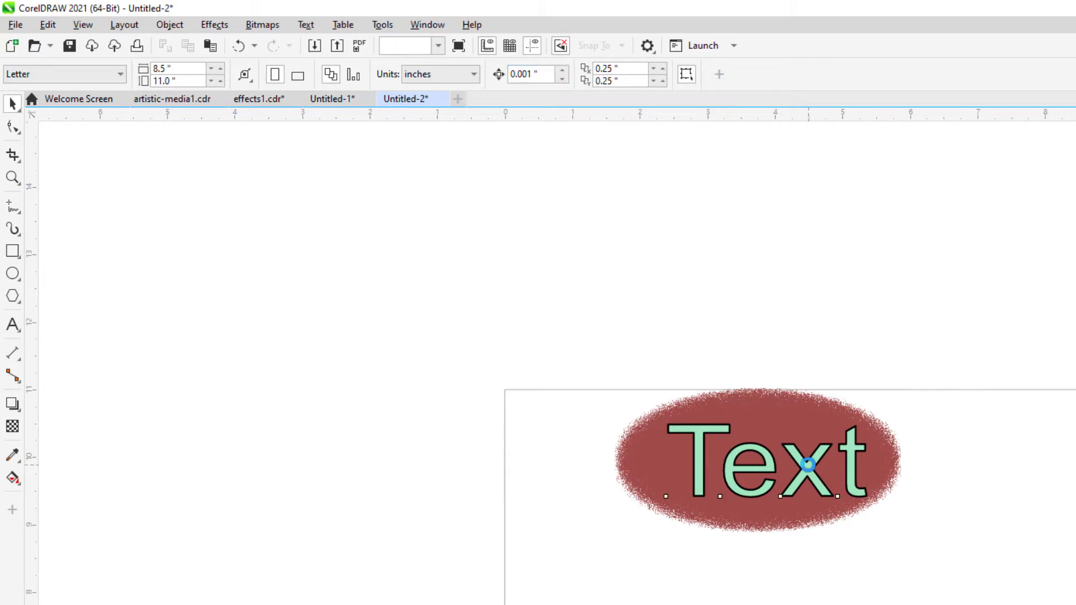
# Step: Scale the text down proportionally from its lower-right corner to about 2.41" wide by 0.88" high
pyautogui.click(809, 467)
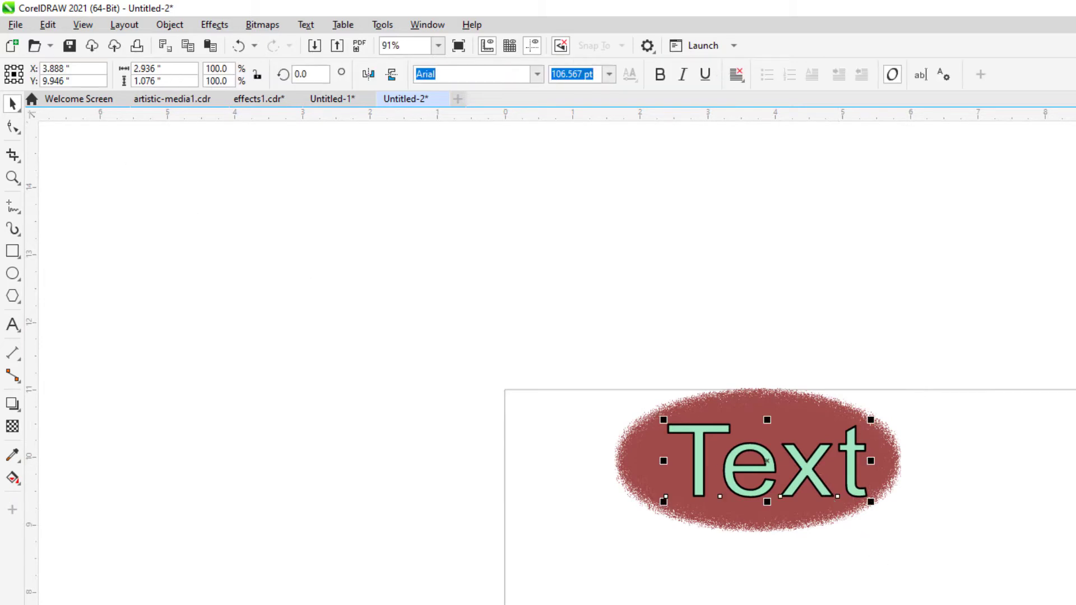
pyautogui.click(12, 126)
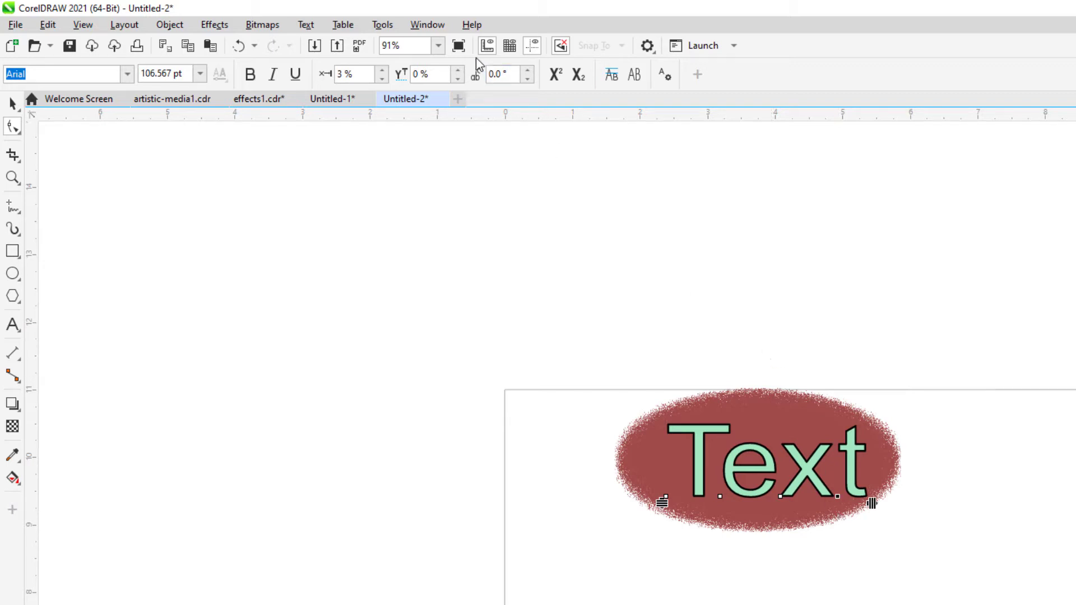
pyautogui.click(12, 104)
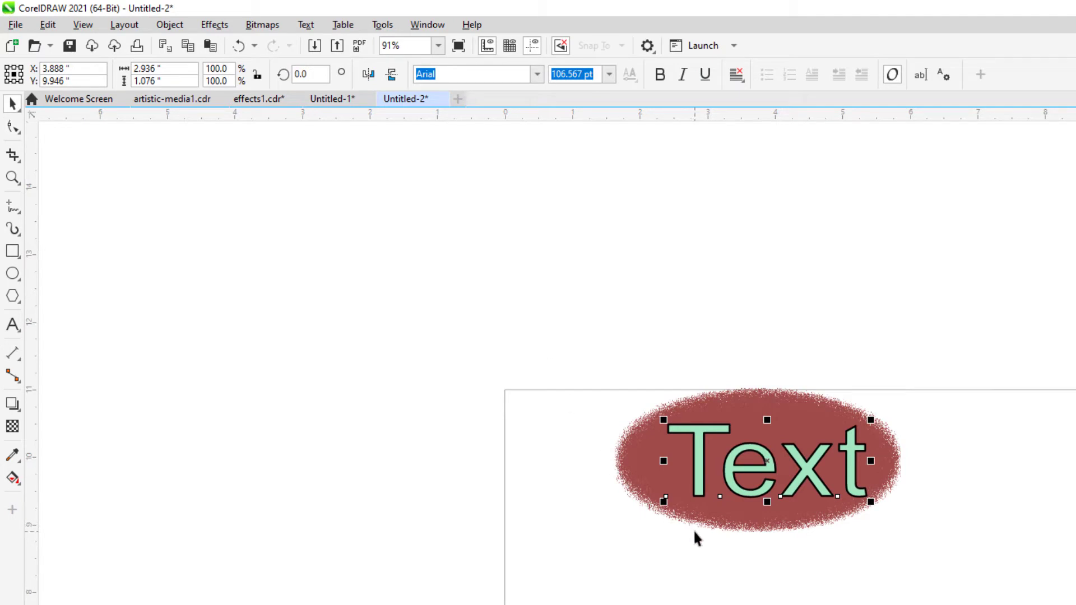
pyautogui.press('z')
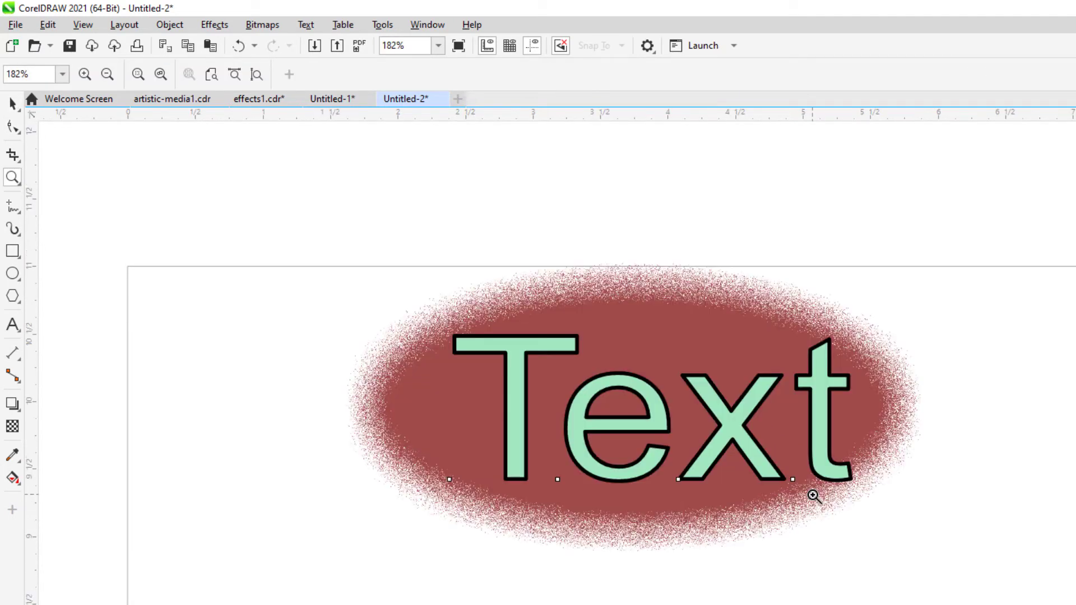
pyautogui.click(813, 497)
pyautogui.click(10, 103)
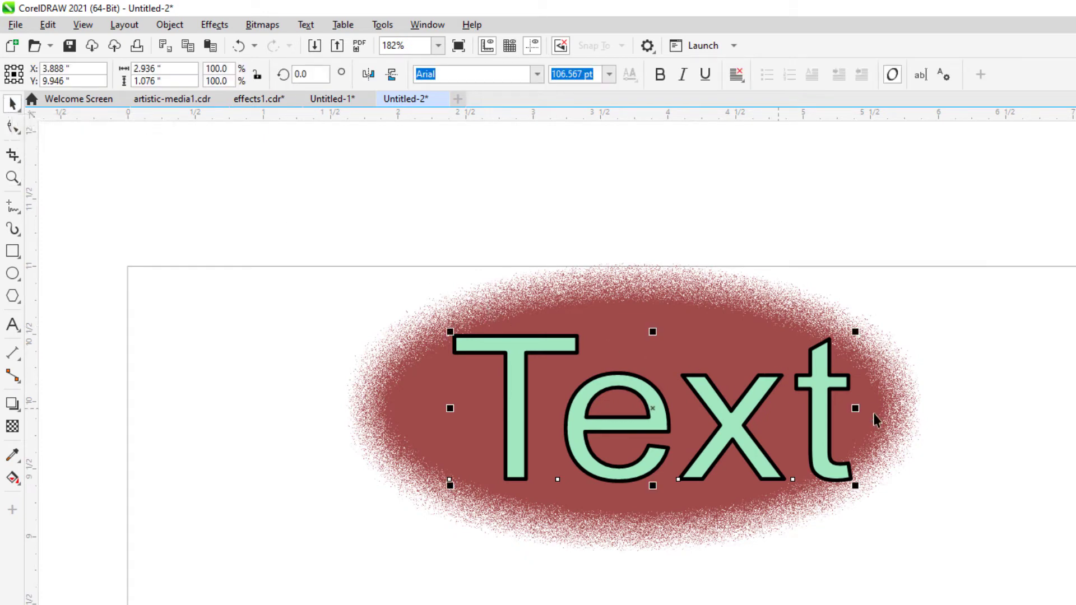
pyautogui.moveTo(856, 486); pyautogui.dragTo(786, 469)
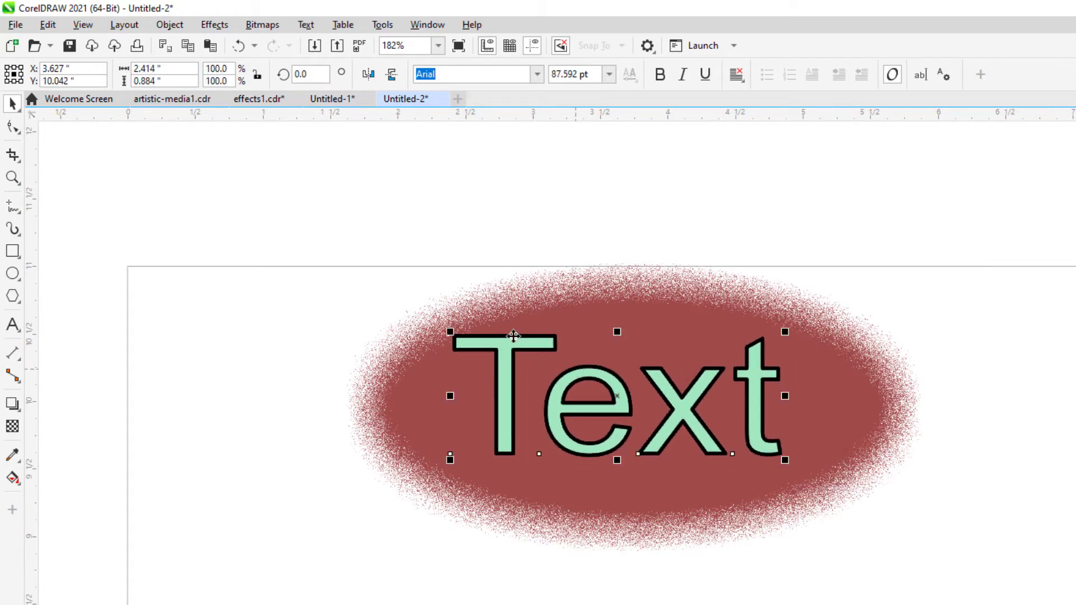
# Step: Select the text and the ellipse together and align their centers vertically and horizontally
pyautogui.moveTo(274, 226); pyautogui.dragTo(1043, 601)
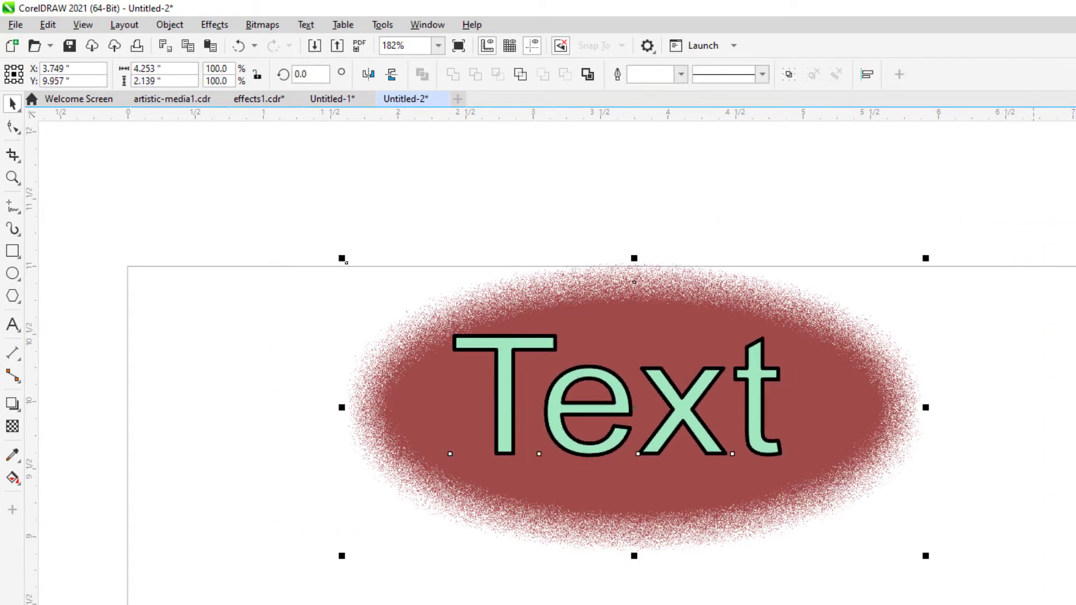
pyautogui.press('e')
pyautogui.press('c')
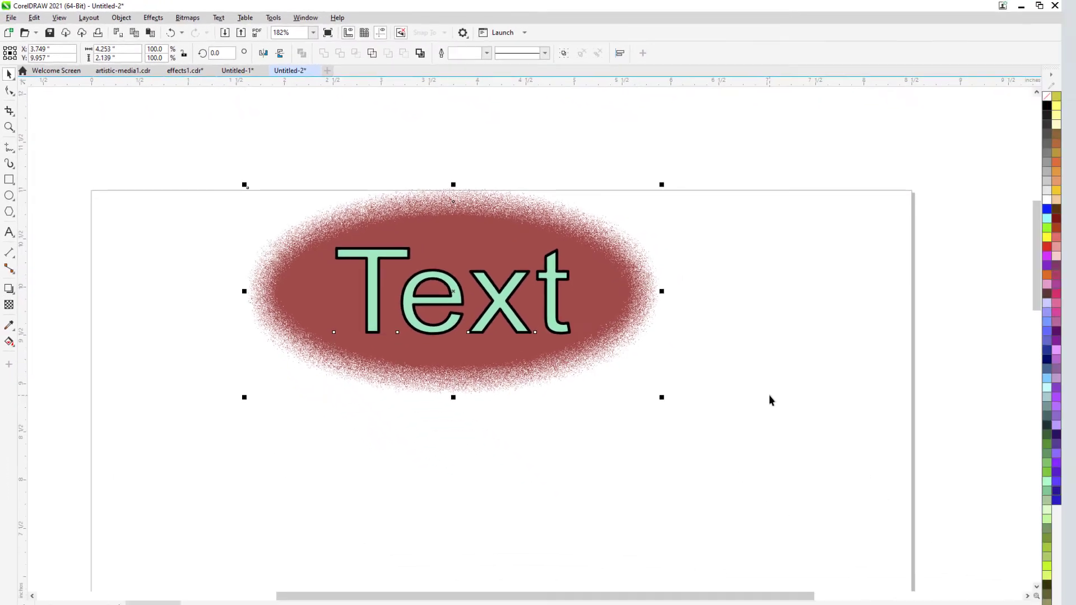
# Step: Move only the text freehand off the ellipse toward the lower right, centered at about X 6.49", Y 8.95"
pyautogui.click(1075, 559)
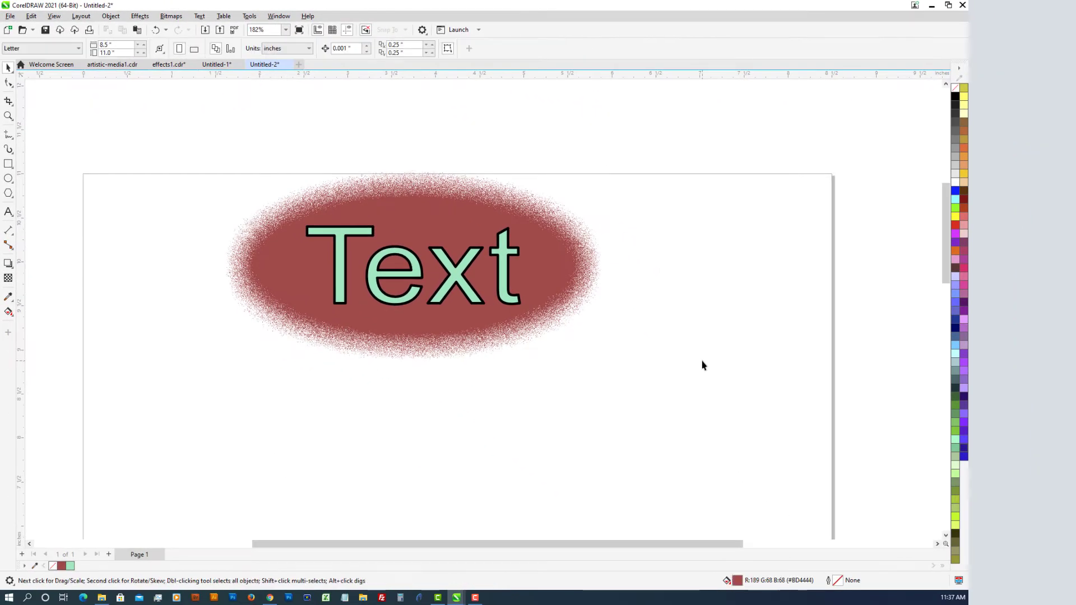
pyautogui.click(350, 233)
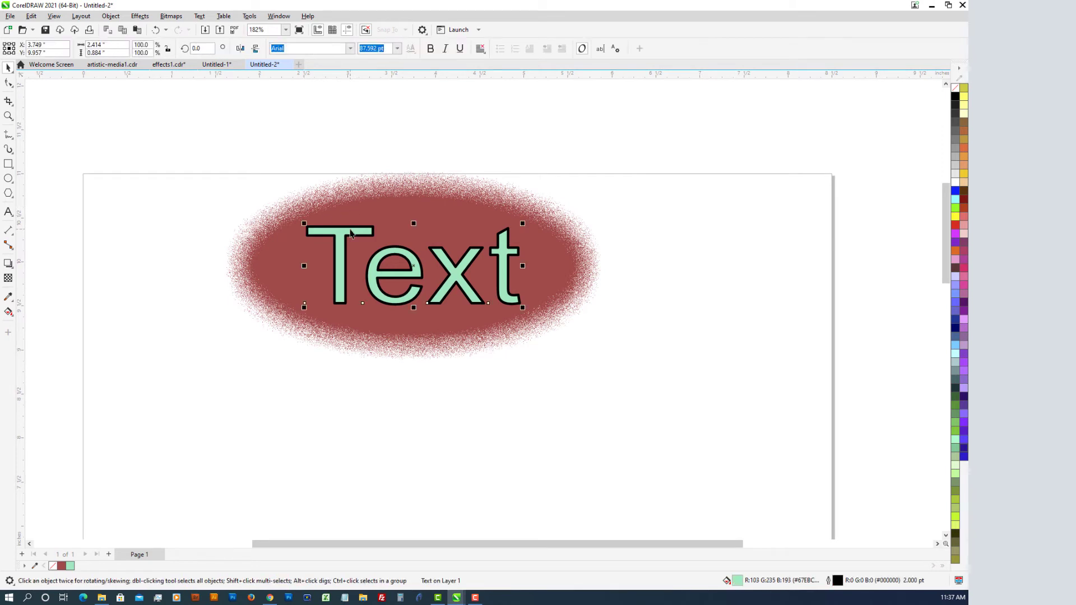
pyautogui.moveTo(351, 233); pyautogui.dragTo(595, 322)
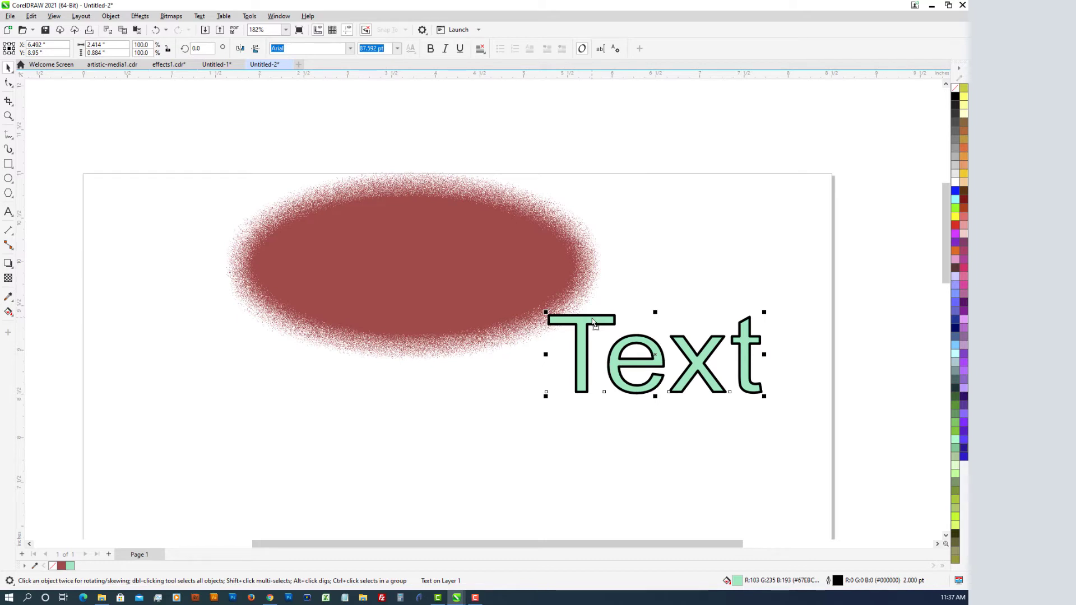
# Step: Select the text first and add the ellipse to the selection, then align the text to the ellipse's center vertically and horizontally
pyautogui.click(453, 258)
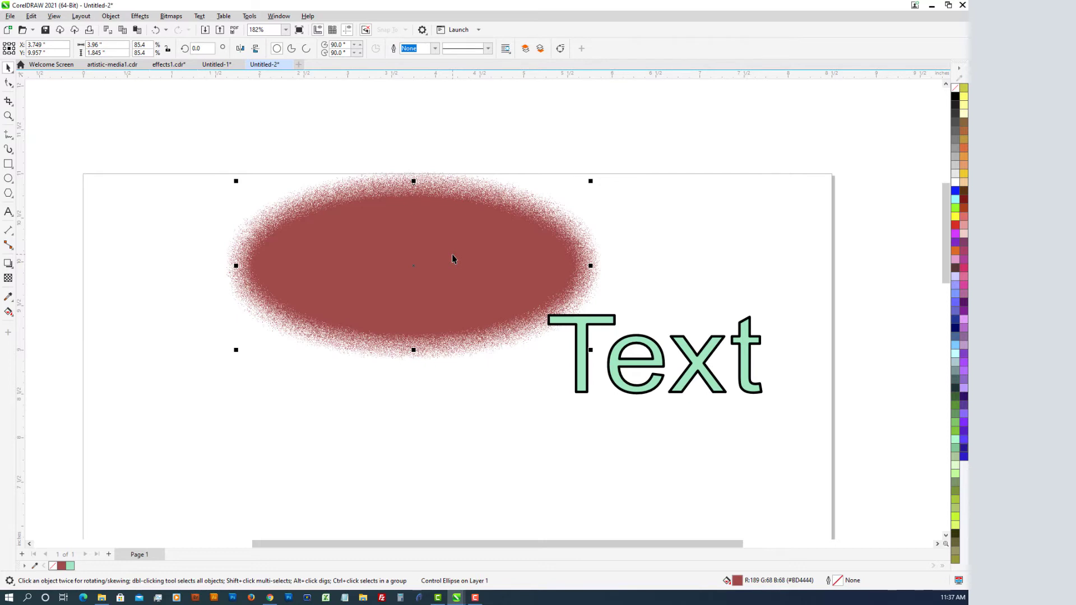
pyautogui.doubleClick(670, 359)
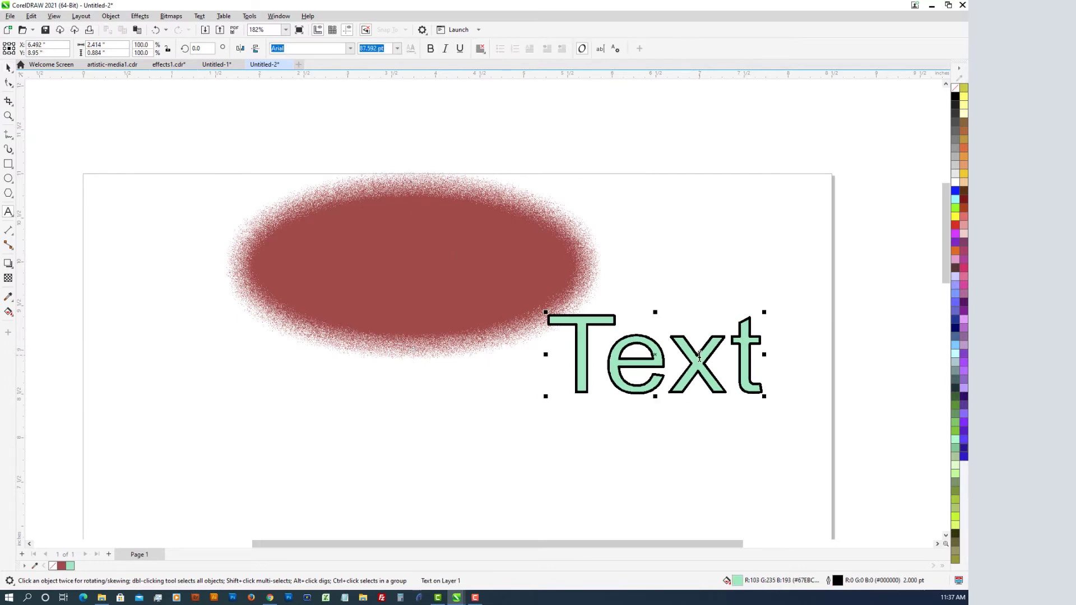
pyautogui.click(8, 68)
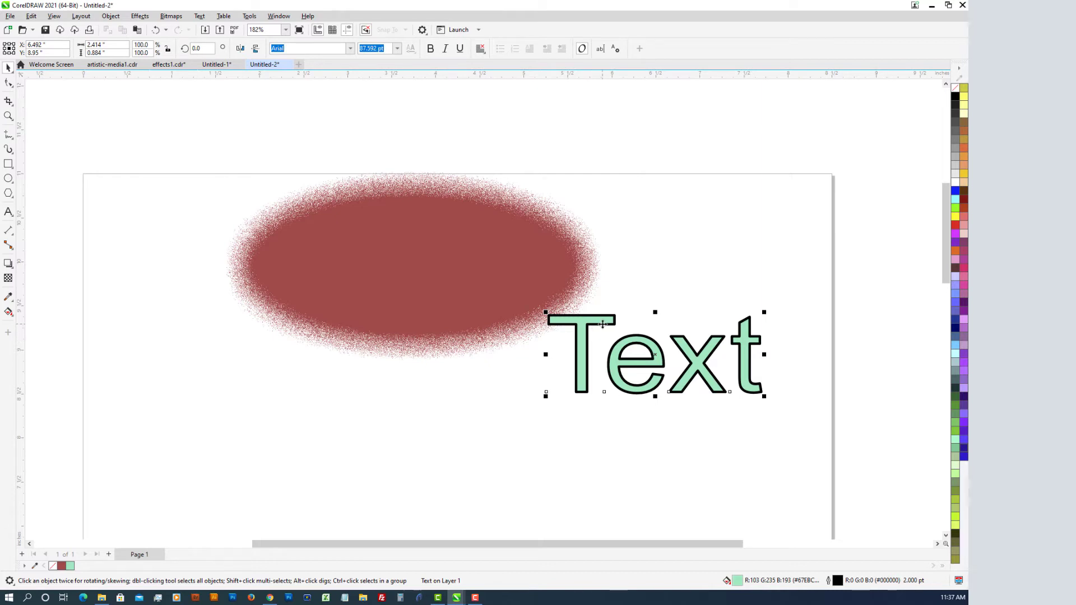
pyautogui.keyDown('shift'); pyautogui.click(403, 269); pyautogui.keyUp('shift')
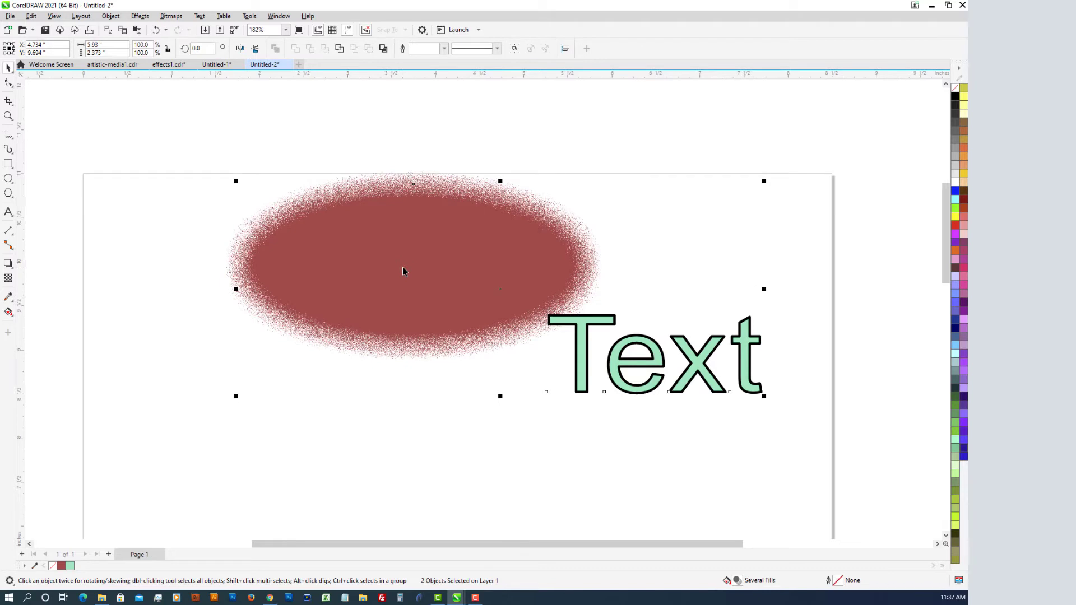
pyautogui.press('e')
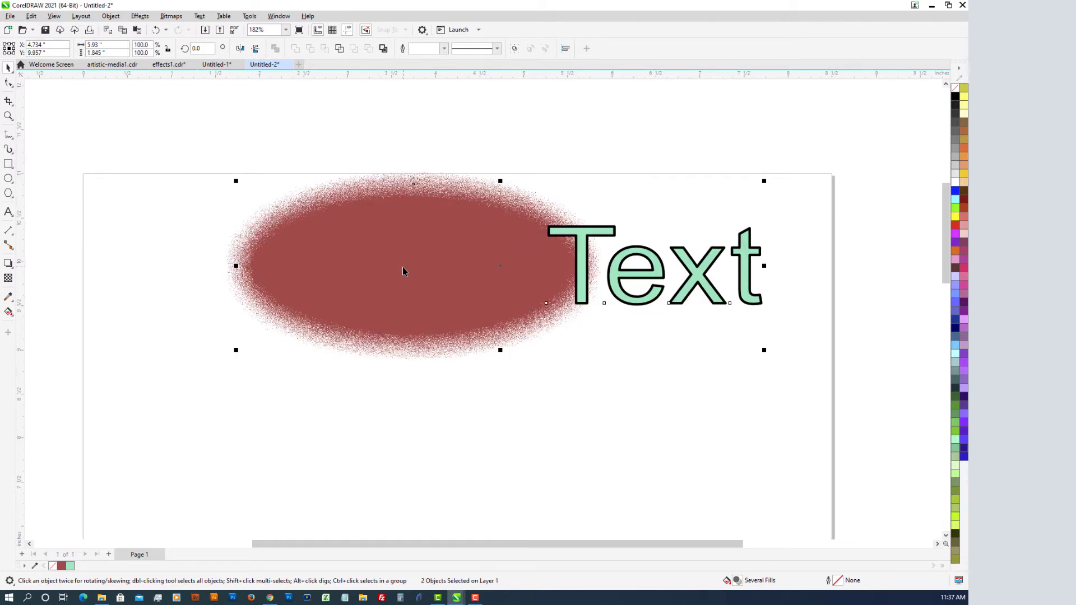
pyautogui.press('c')
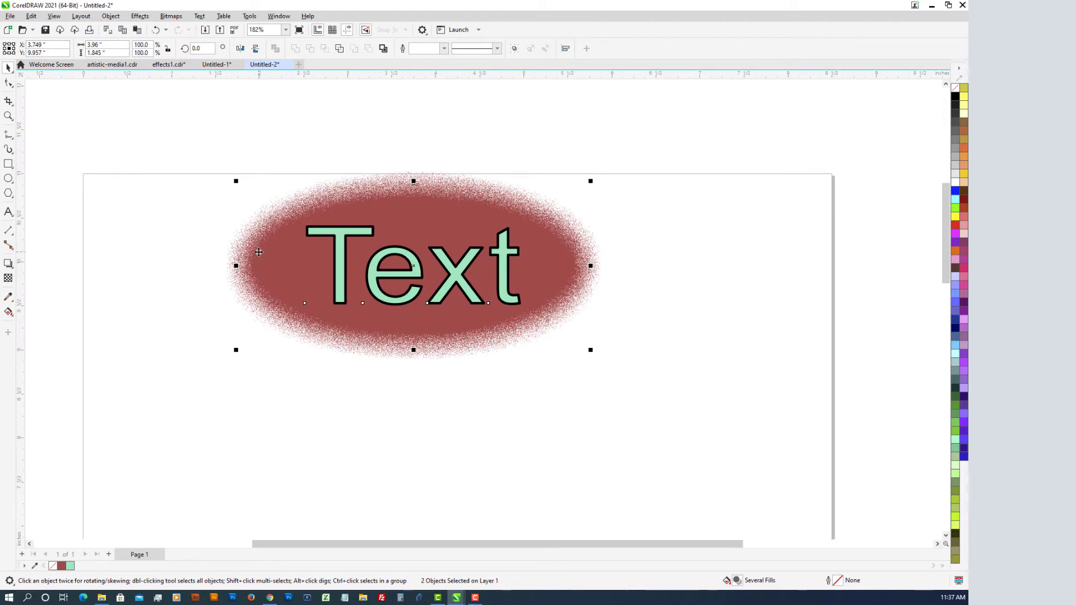
# Step: Undo the last two alignments of the text with the ellipse and clear the selection
pyautogui.hotkey('ctrl', 'z')
pyautogui.hotkey('ctrl', 'z')
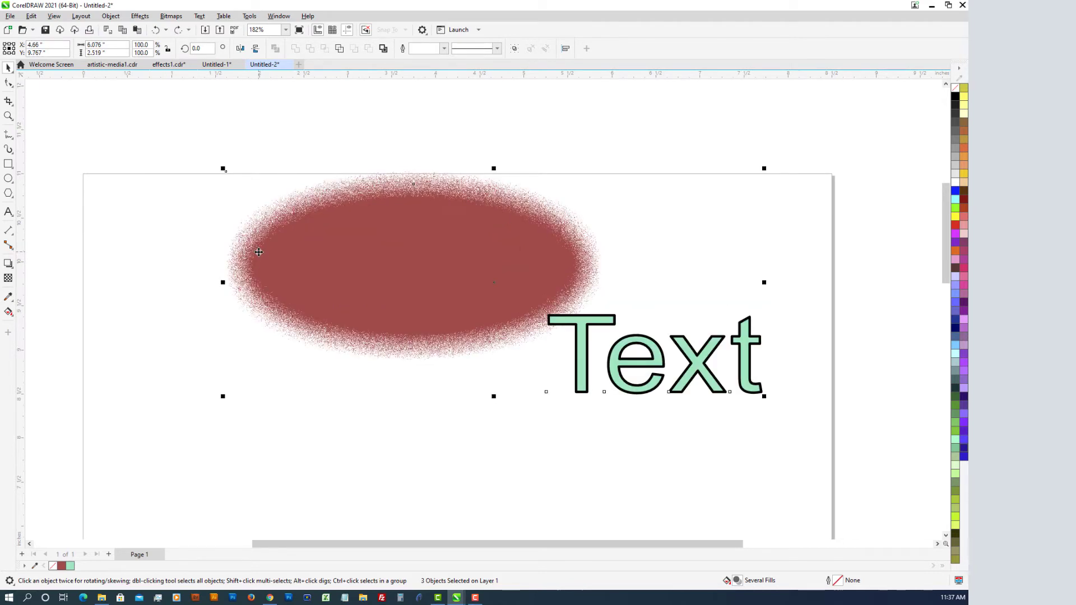
pyautogui.click(190, 147)
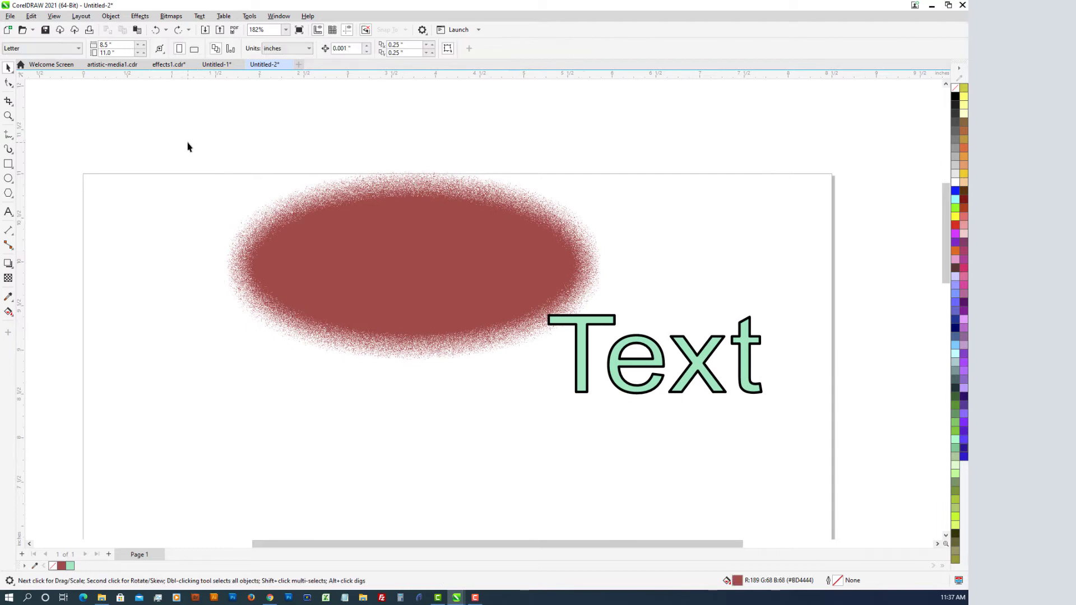
# Step: Select the ellipse first and add the text to the selection, then align the ellipse to the text's center vertically and horizontally
pyautogui.click(401, 249)
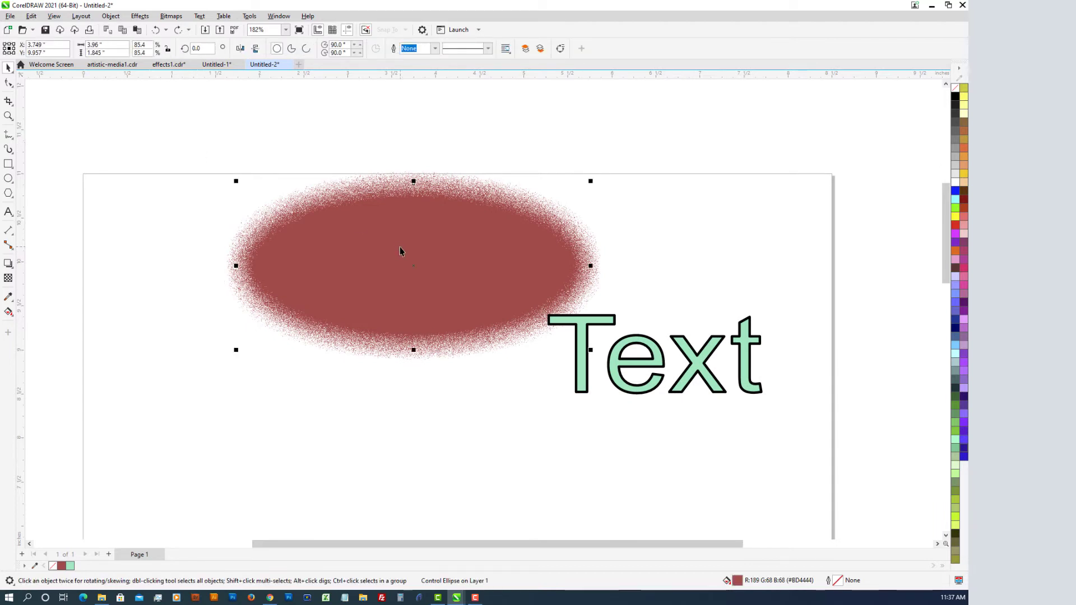
pyautogui.keyDown('shift'); pyautogui.click(742, 349); pyautogui.keyUp('shift')
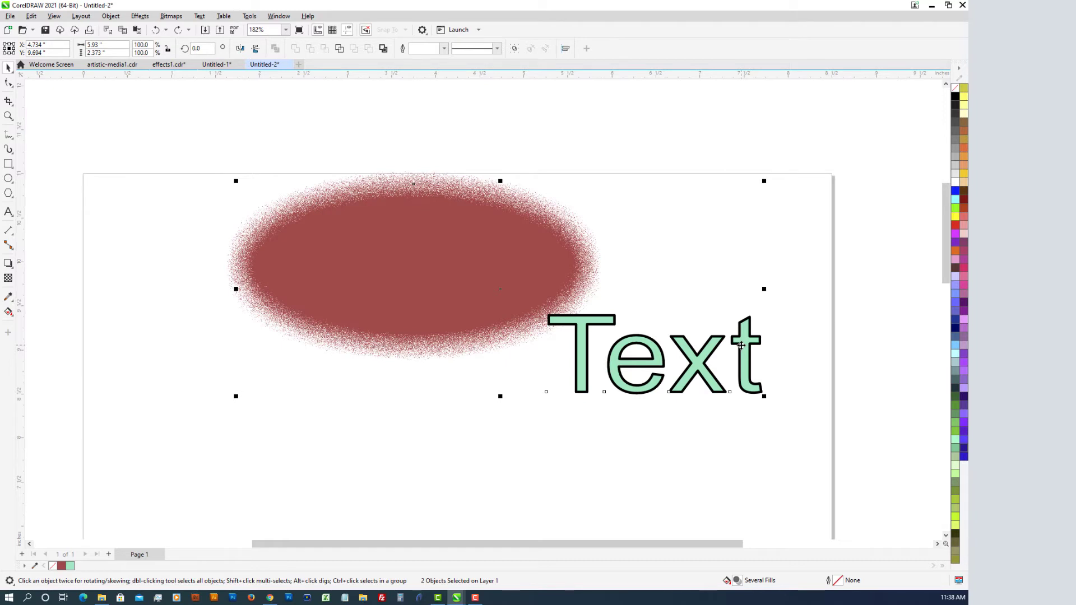
pyautogui.press('e')
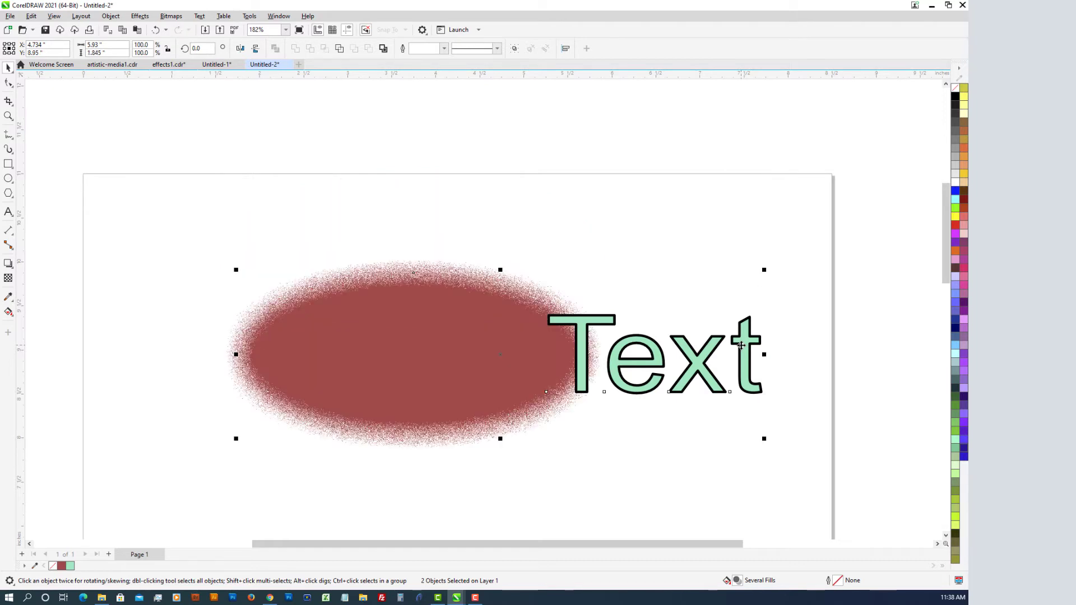
pyautogui.press('c')
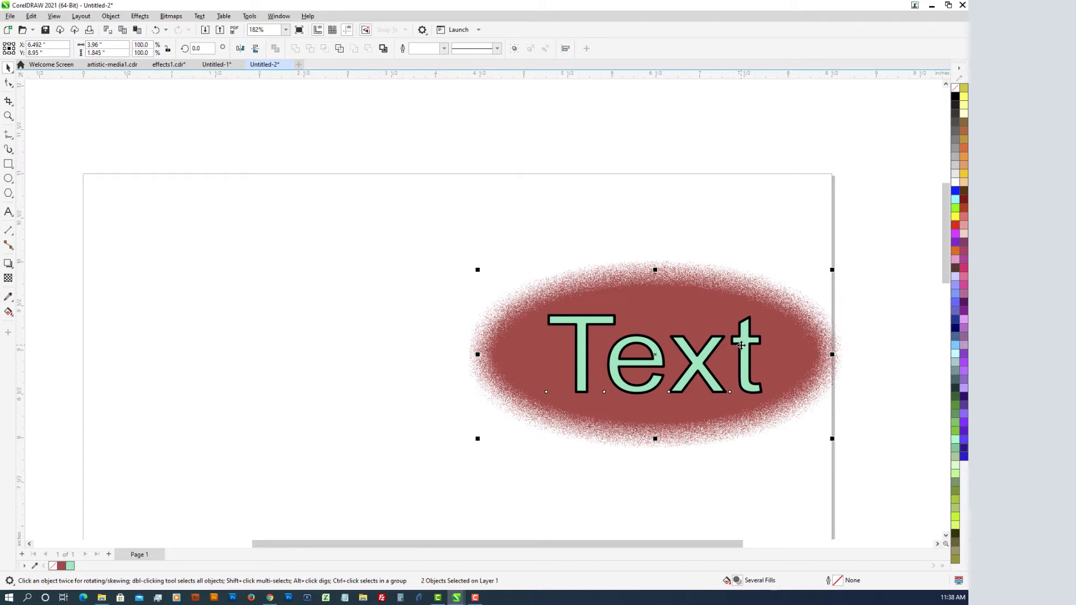
pyautogui.click(477, 230)
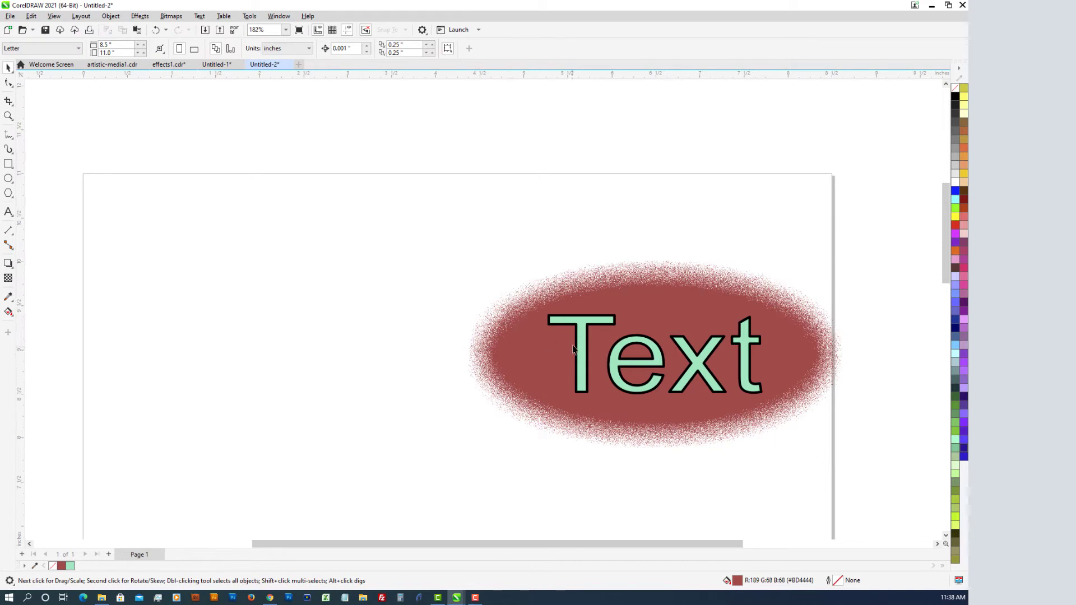
# Step: Move the text freehand off the ellipse to about X 2.95", Y 10.11", then align it to the ellipse's center vertically and horizontally
pyautogui.click(584, 326)
pyautogui.moveTo(584, 325); pyautogui.dragTo(273, 222)
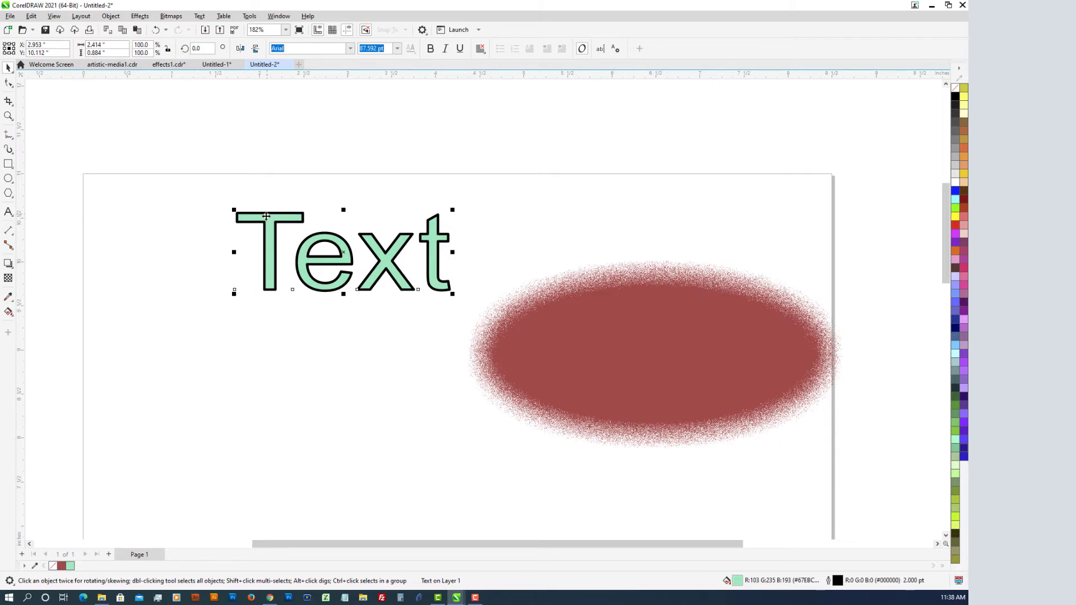
pyautogui.keyDown('shift'); pyautogui.click(640, 343); pyautogui.keyUp('shift')
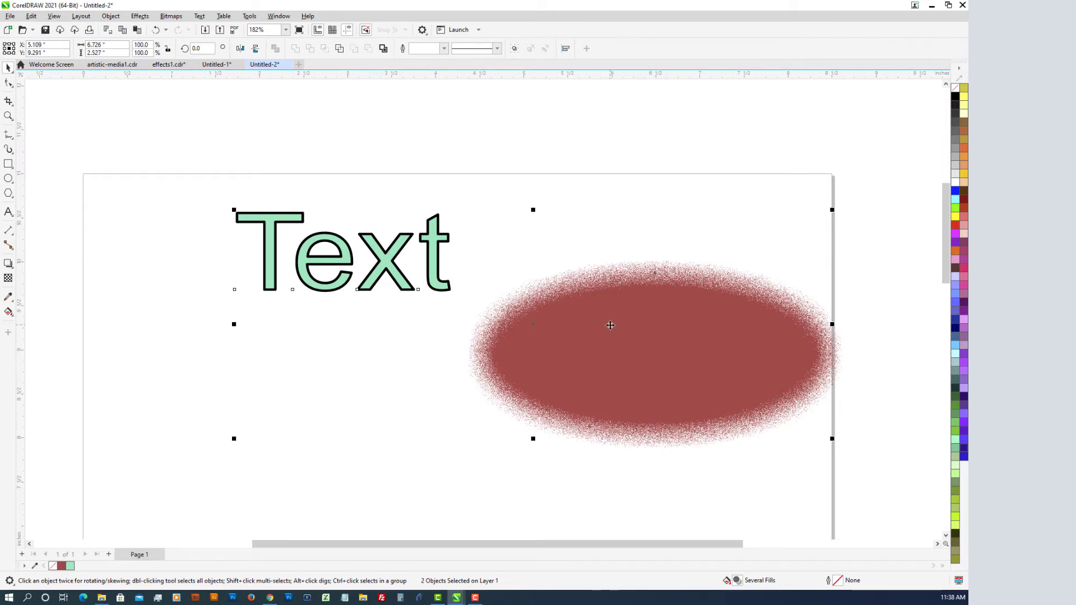
pyautogui.press('e')
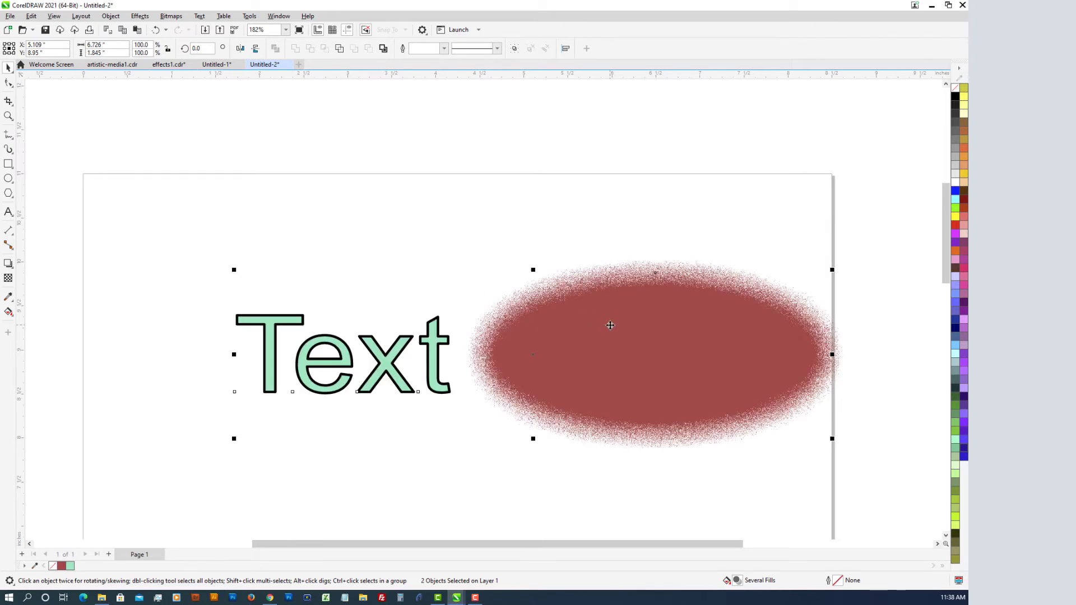
pyautogui.press('c')
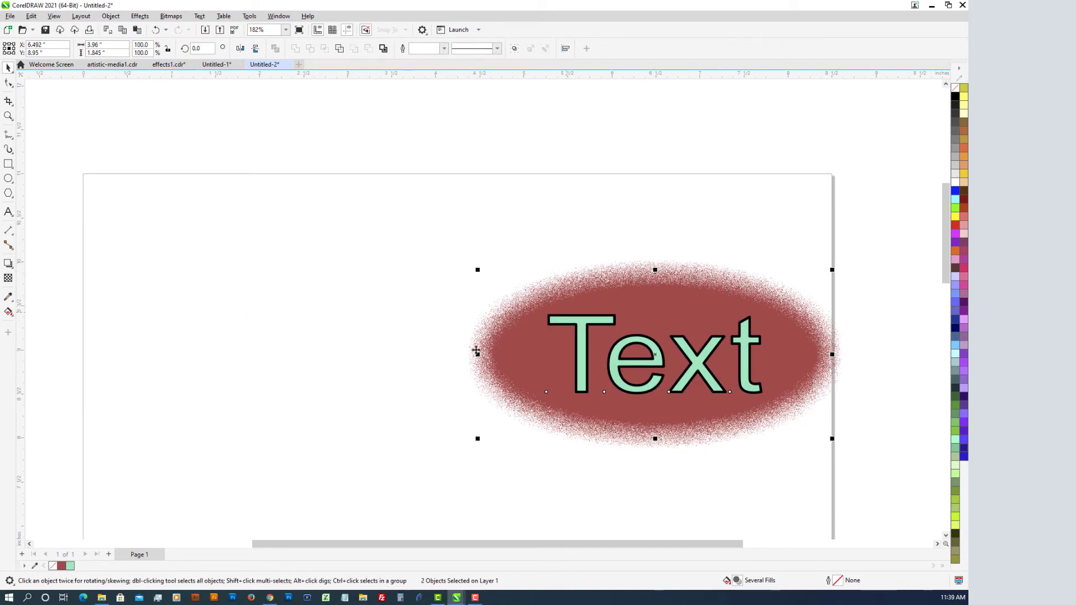
# Step: Move the text and ellipse together to about X 3.46", Y 9.86", and place a plain copy of the ellipse below at about X 3.28", Y 7.63"
pyautogui.scroll(-4, 355, 419)
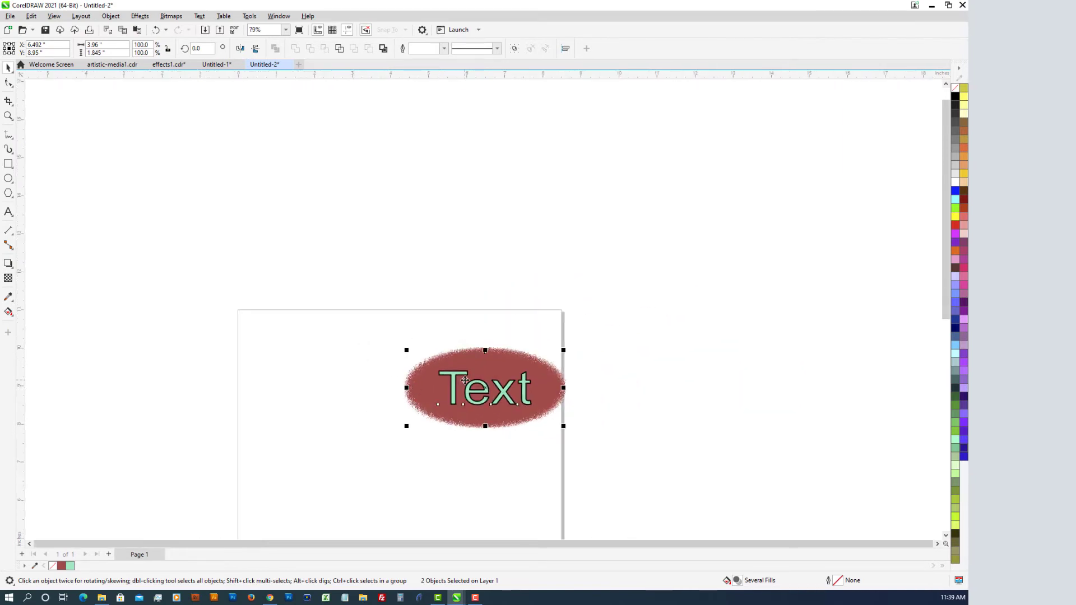
pyautogui.moveTo(466, 381); pyautogui.dragTo(345, 348)
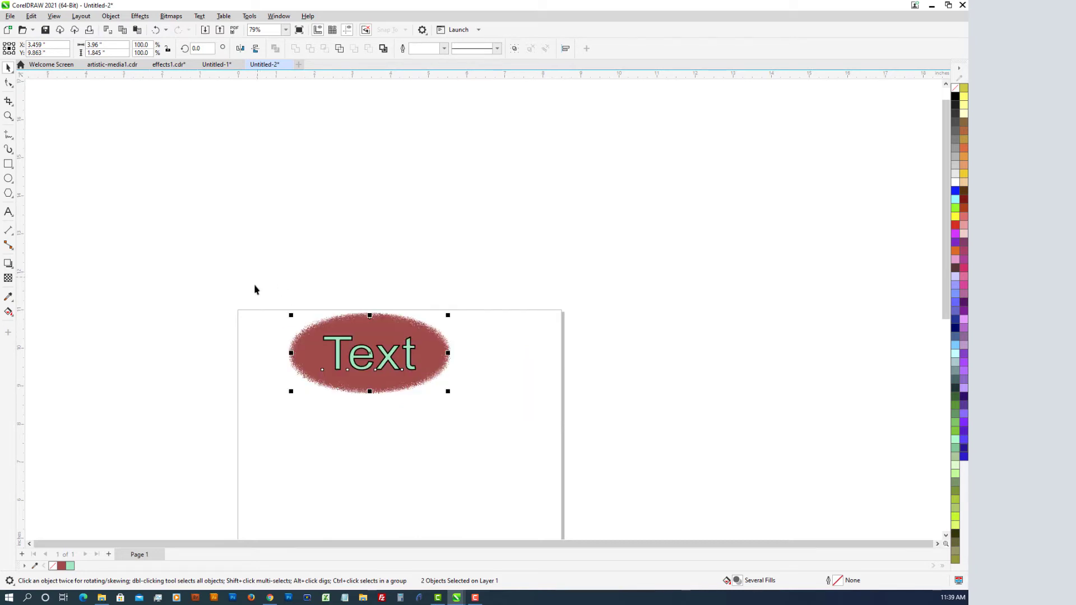
pyautogui.scroll(-3, 255, 314)
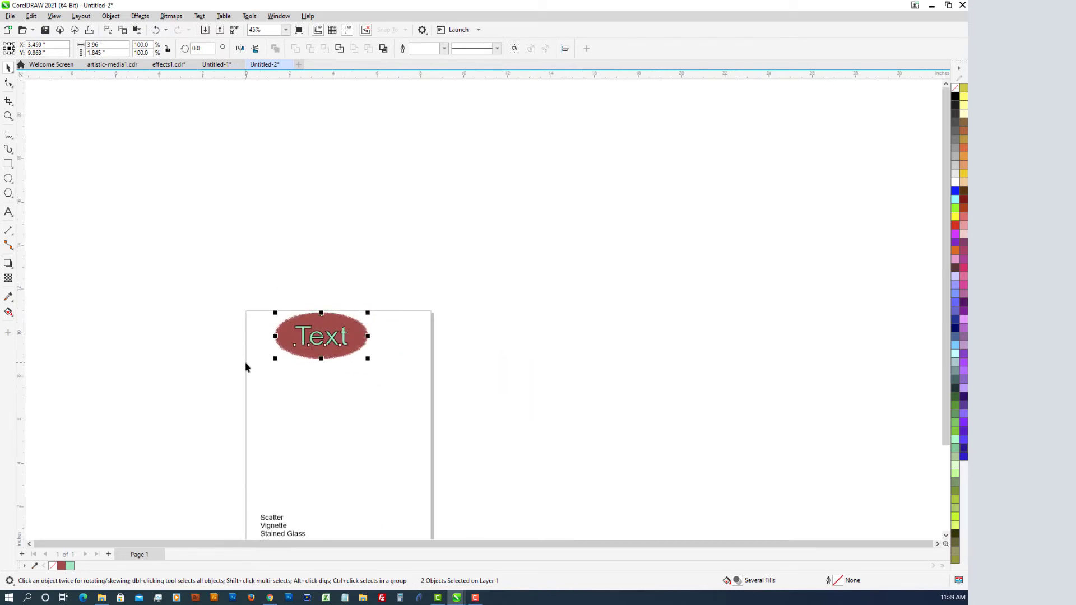
pyautogui.press('h')
pyautogui.moveTo(245, 377); pyautogui.dragTo(275, 234)
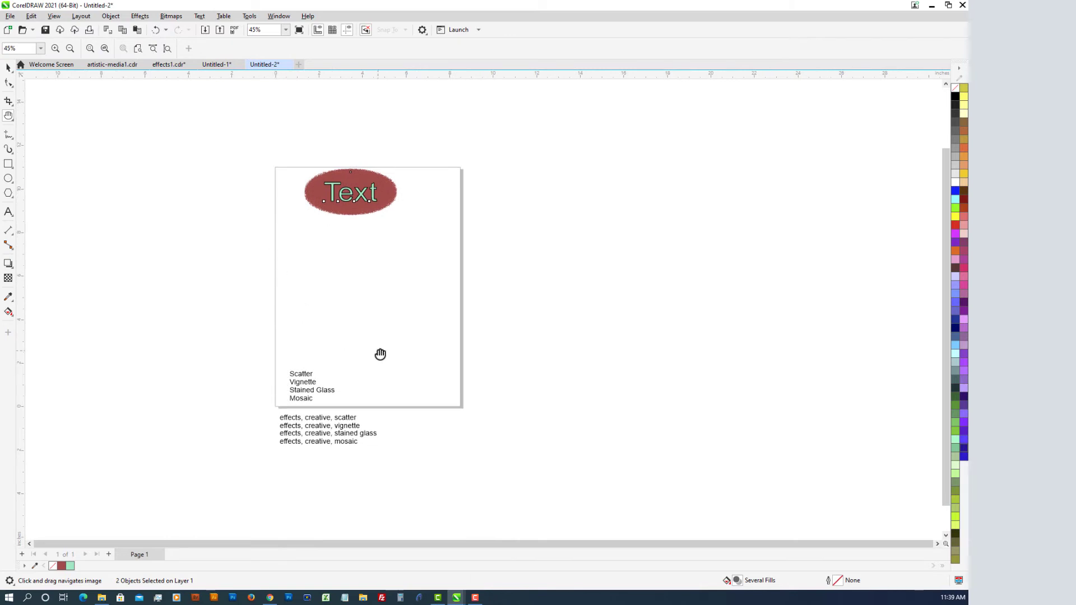
pyautogui.click(8, 69)
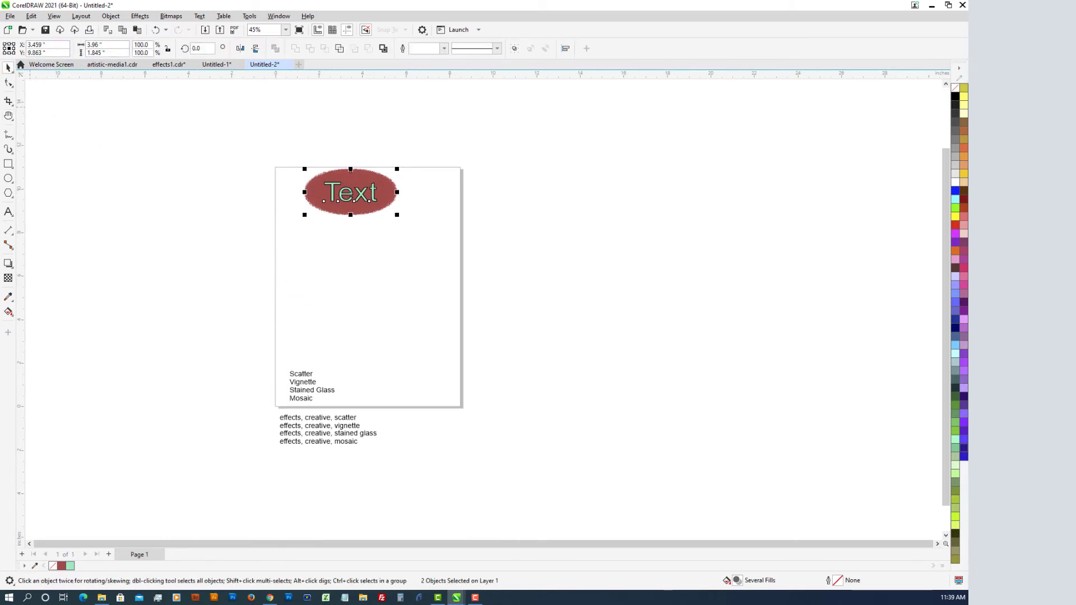
pyautogui.moveTo(307, 171); pyautogui.dragTo(311, 242)
pyautogui.click(241, 243)
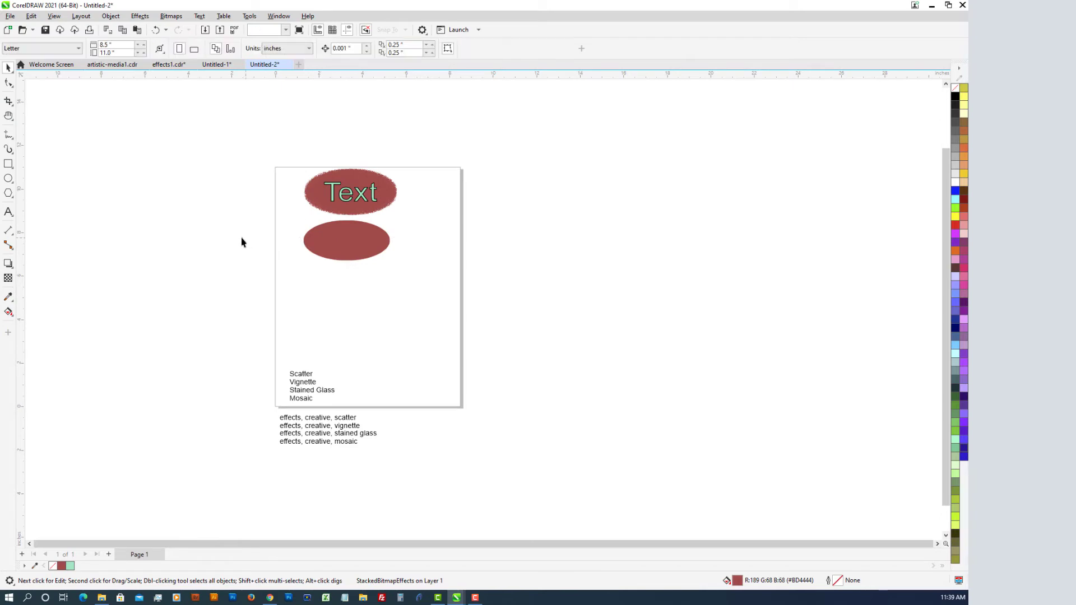
# Step: Open the Vignette creative effect for the plain ellipse below the text ellipse
pyautogui.click(349, 235)
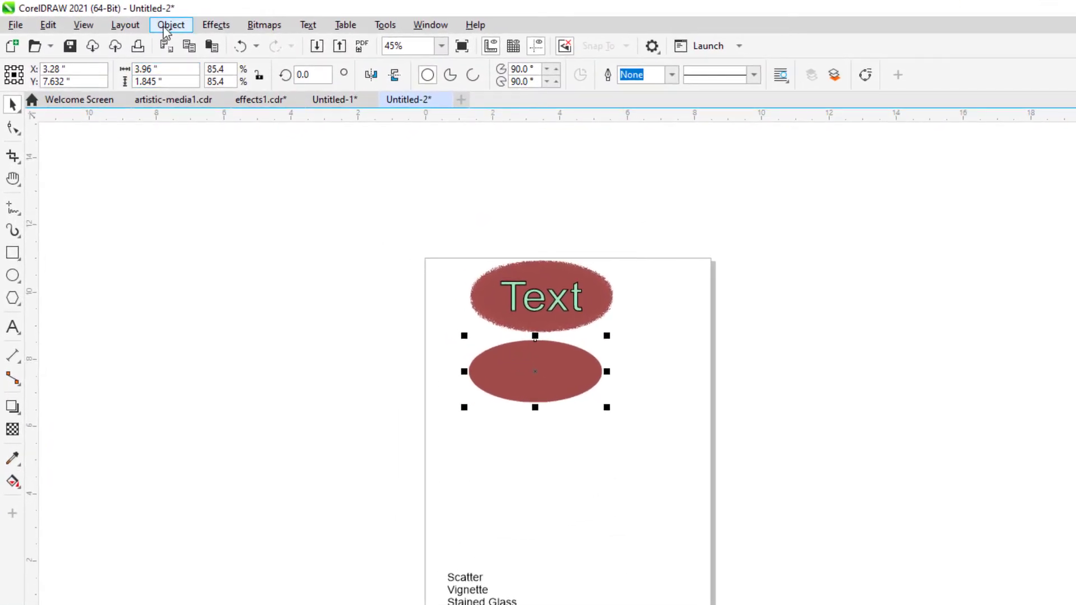
pyautogui.click(207, 27)
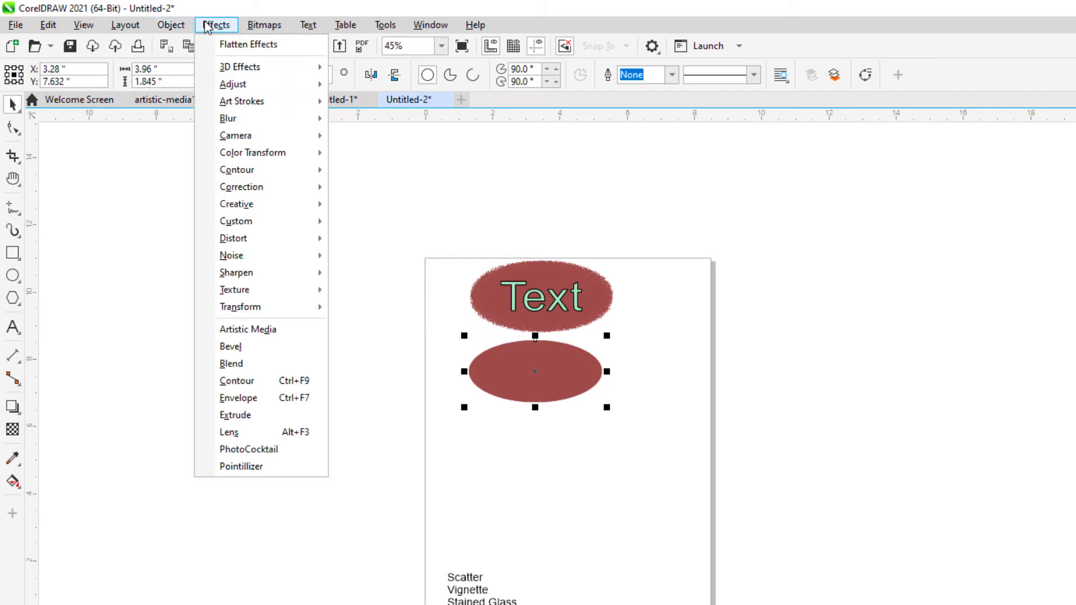
pyautogui.moveTo(265, 173)
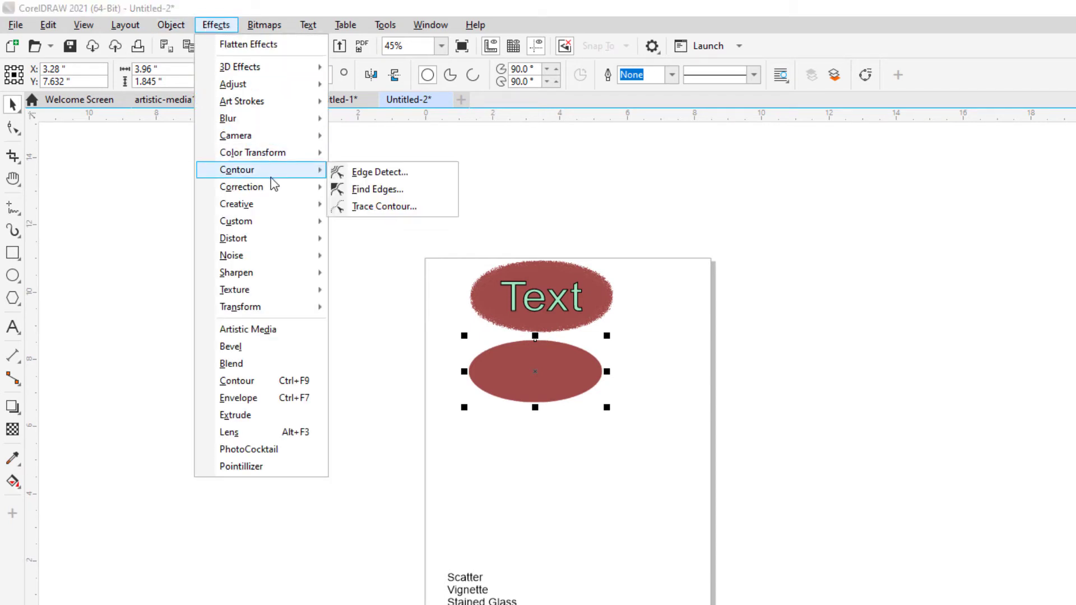
pyautogui.moveTo(267, 234)
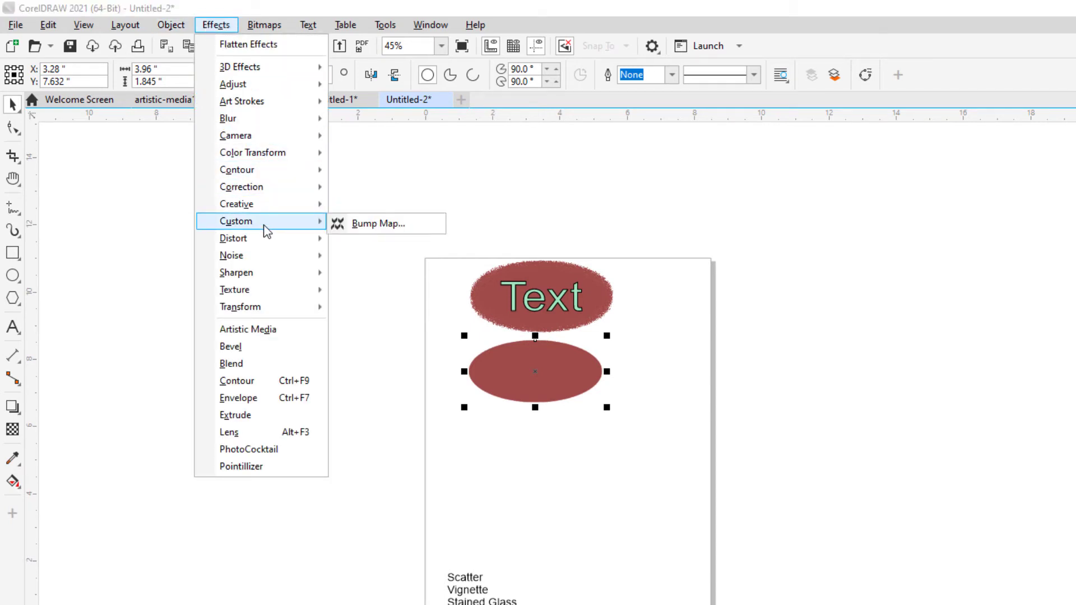
pyautogui.moveTo(257, 208)
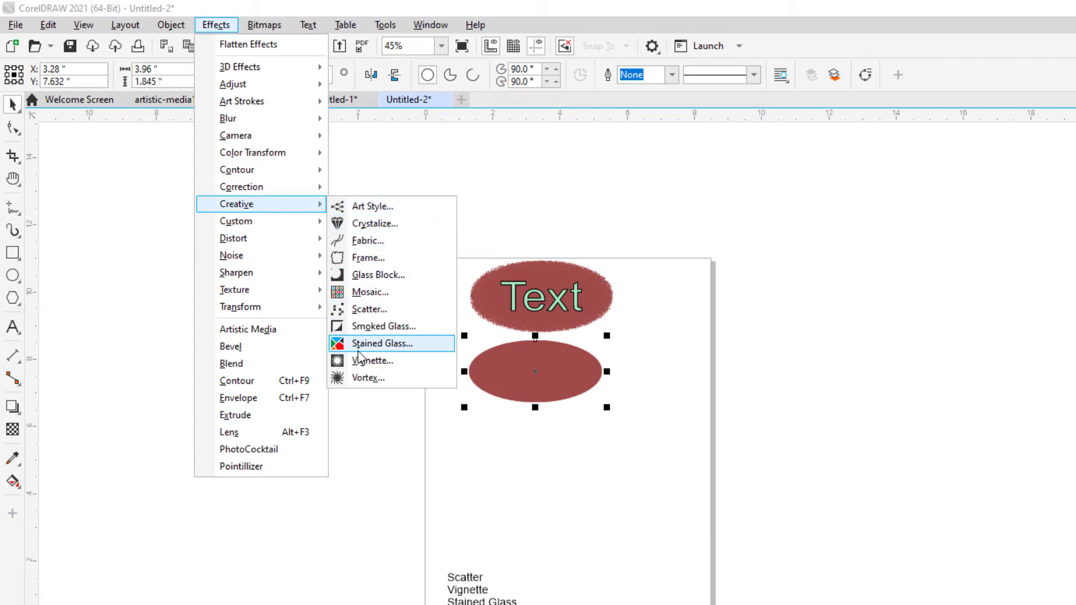
pyautogui.click(363, 365)
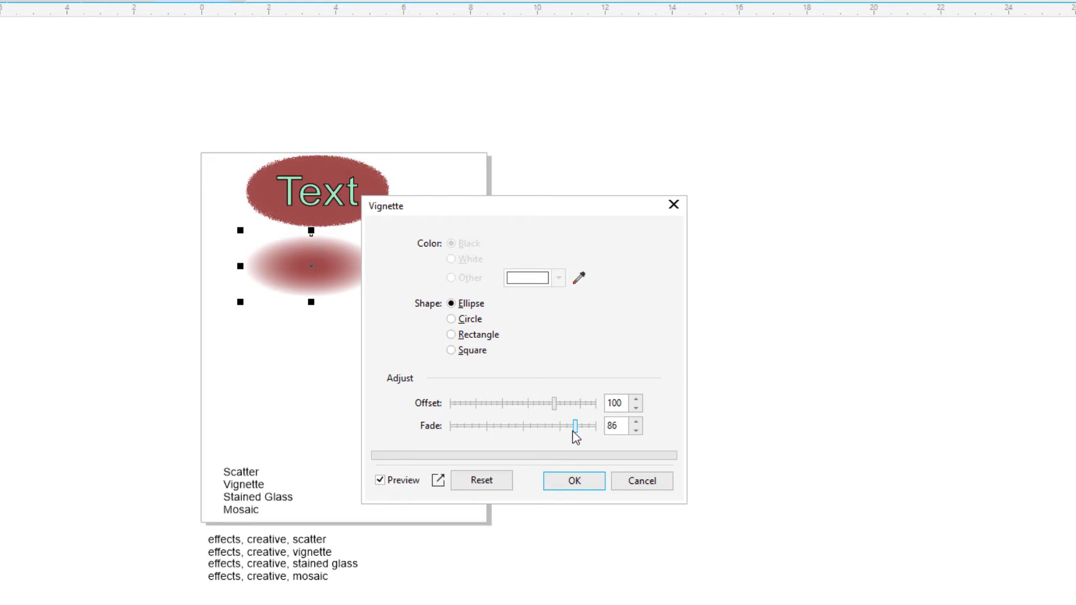
# Step: Adjust the vignette's offset to about 127 and fade to about 84, show the before-and-after preview, and apply the effect
pyautogui.moveTo(574, 431)
pyautogui.mouseDown()
pyautogui.moveTo(533, 437)
pyautogui.moveTo(573, 435)
pyautogui.mouseUp()
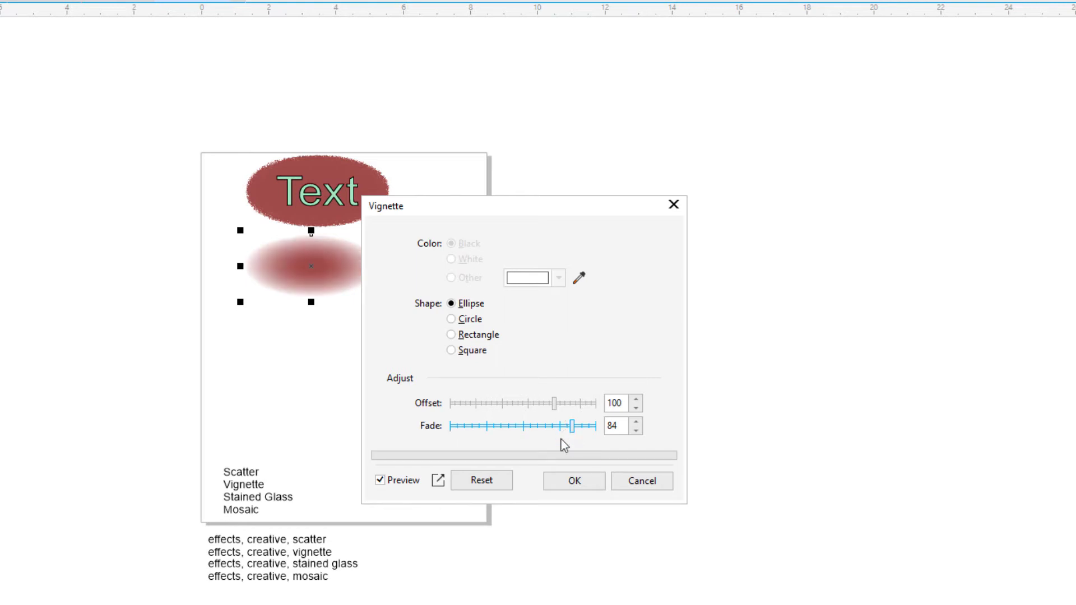
pyautogui.moveTo(570, 433); pyautogui.dragTo(572, 405)
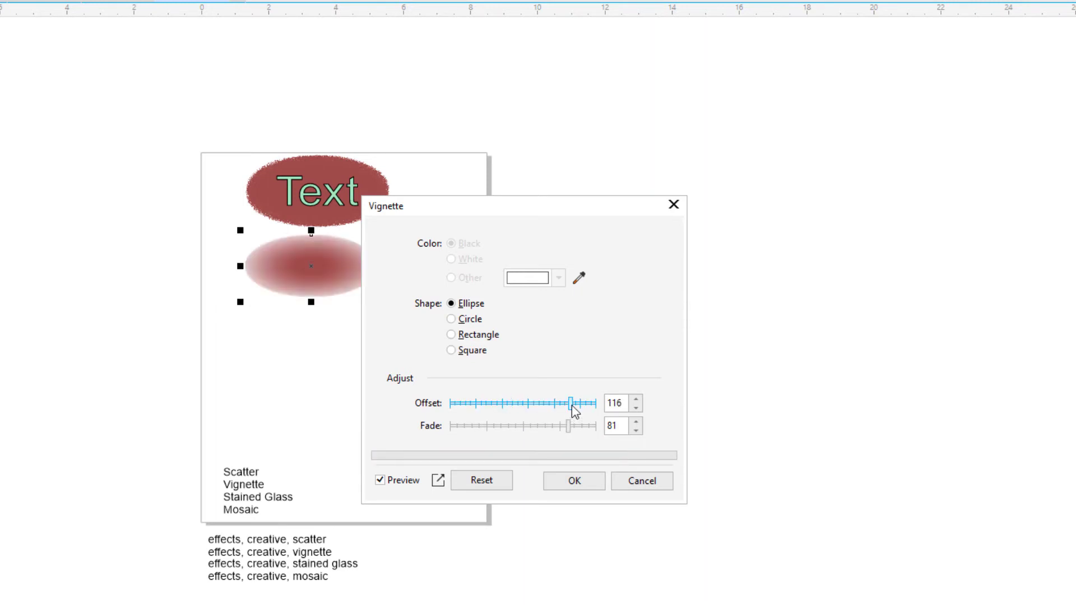
pyautogui.moveTo(568, 427); pyautogui.dragTo(579, 427)
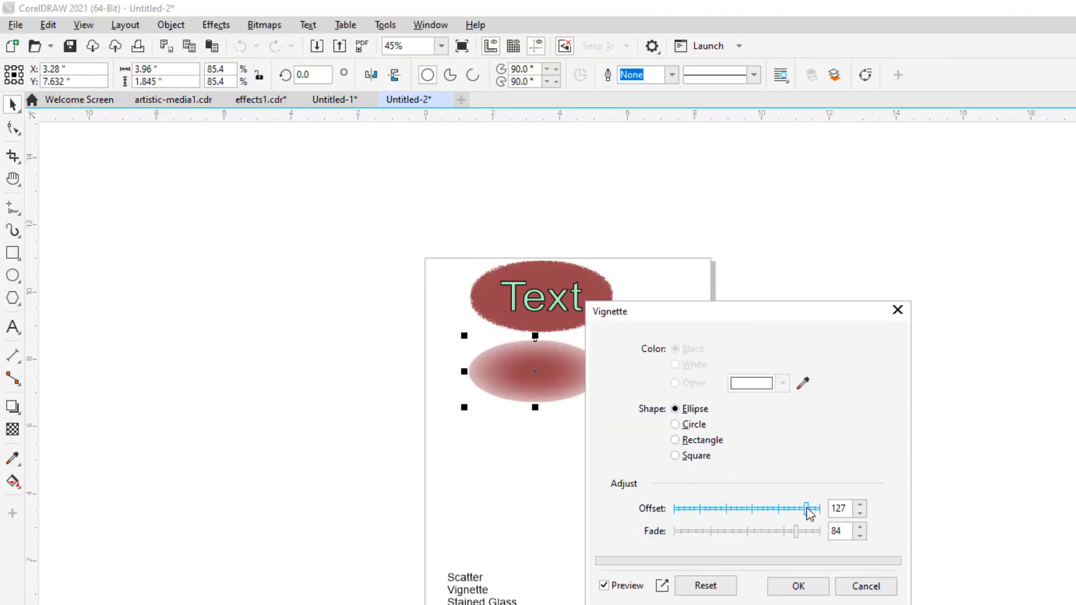
pyautogui.click(662, 585)
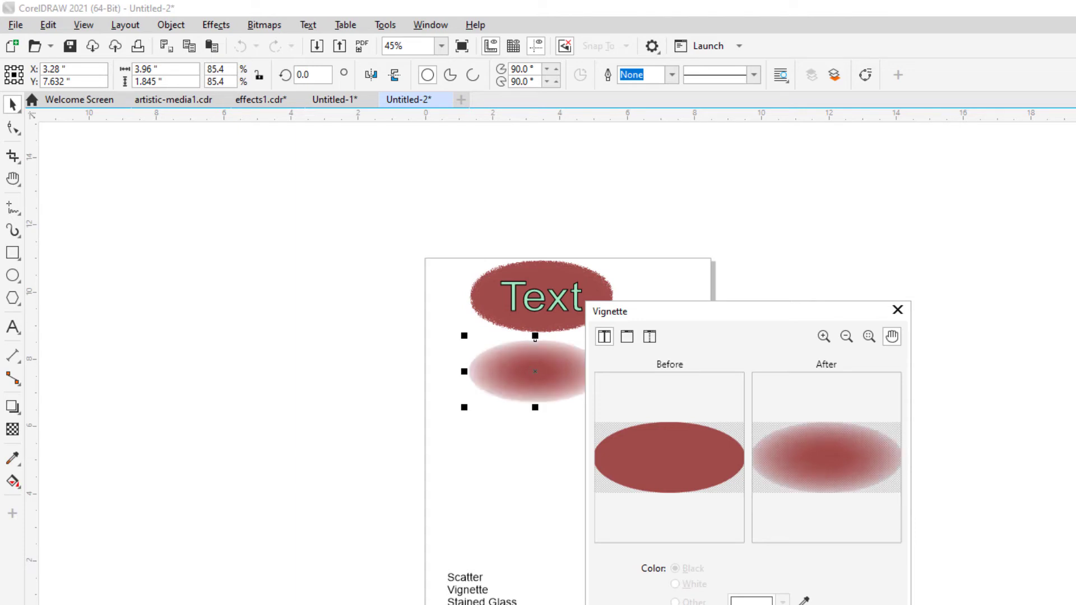
pyautogui.press('Return')
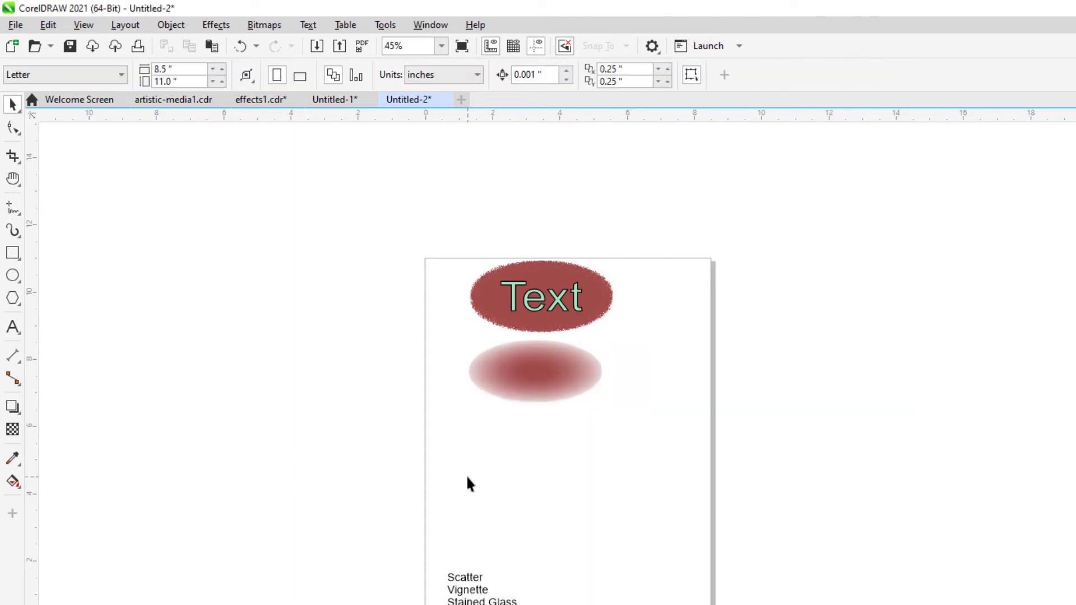
# Step: Copy the plain ellipse from effects1.cdr into Untitled-2 and place it below the vignette ellipse, centered at about X 3.32", Y 5.31"
pyautogui.press('z')
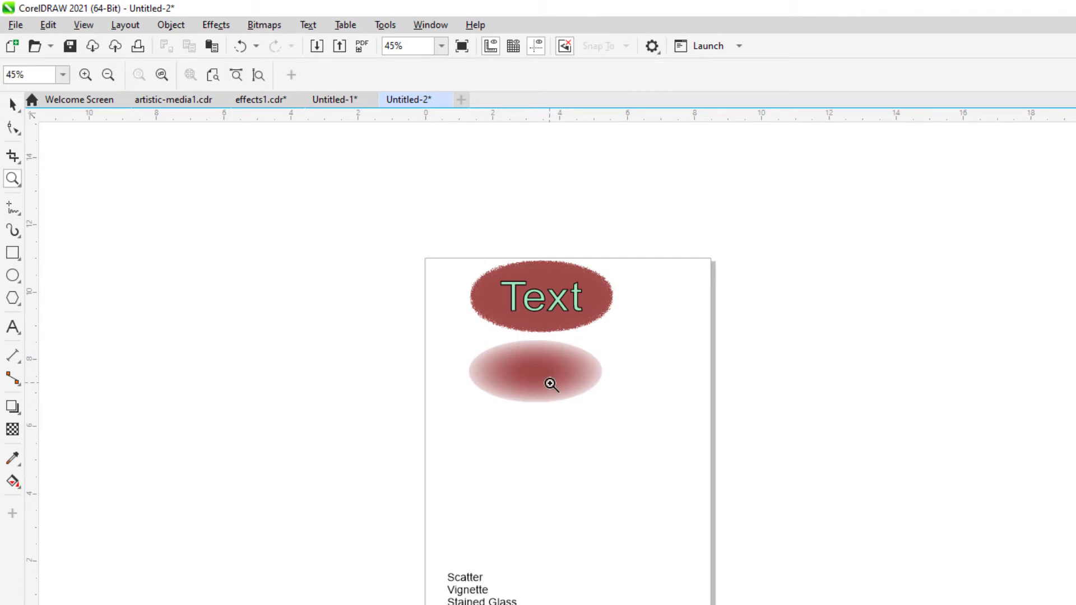
pyautogui.click(550, 385)
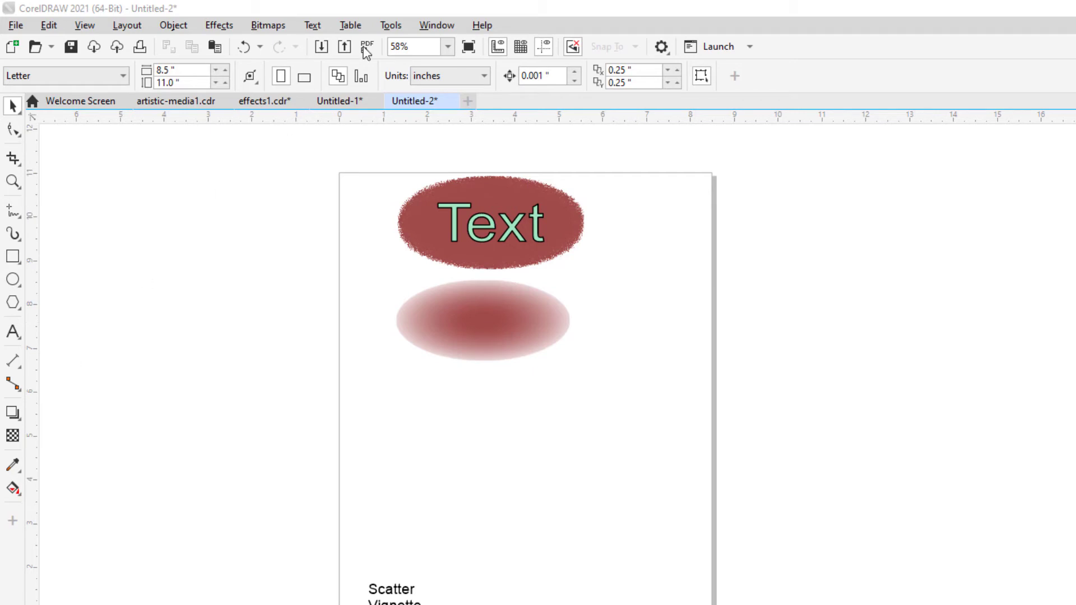
pyautogui.click(265, 101)
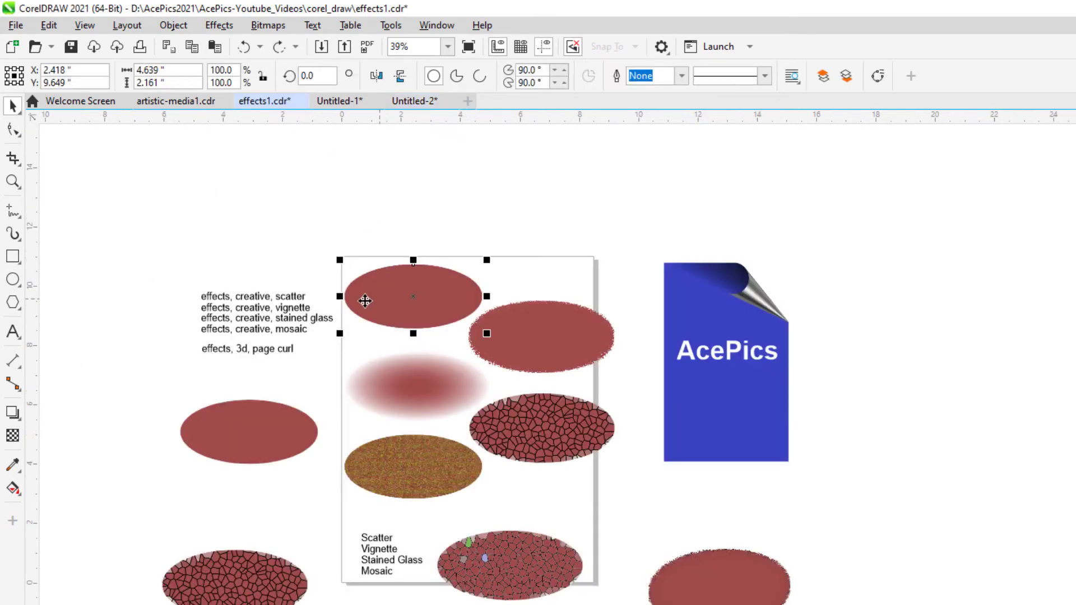
pyautogui.click(410, 106)
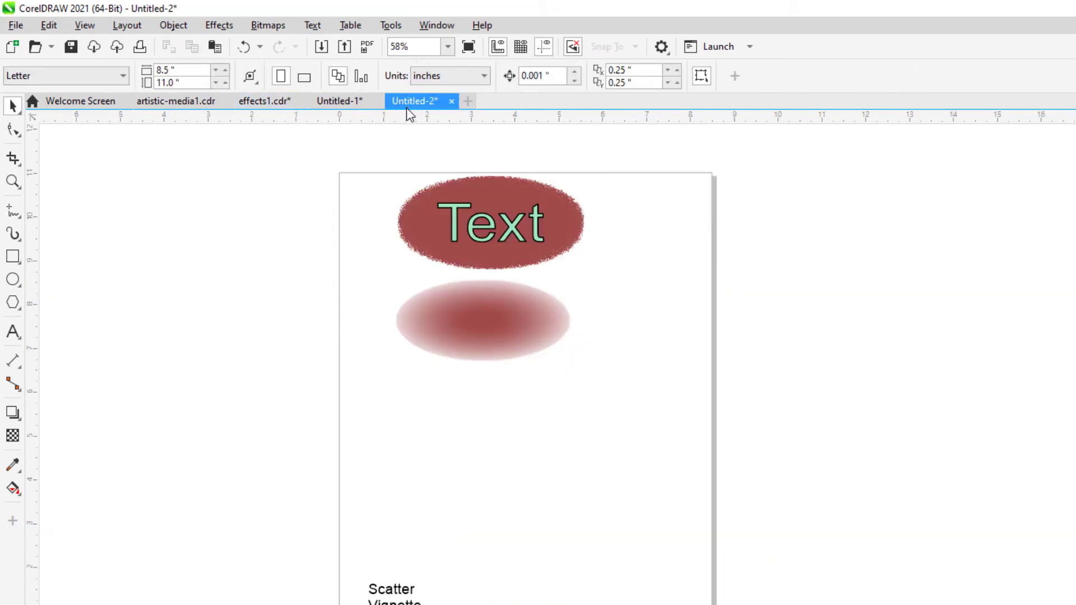
pyautogui.hotkey('ctrl', 'v')
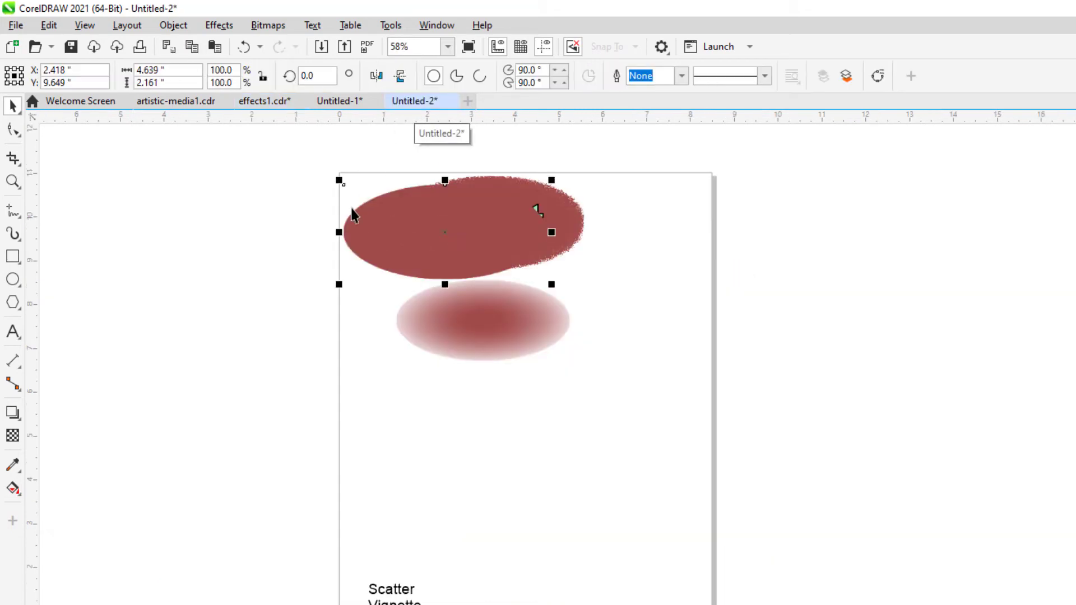
pyautogui.moveTo(372, 218); pyautogui.dragTo(412, 419)
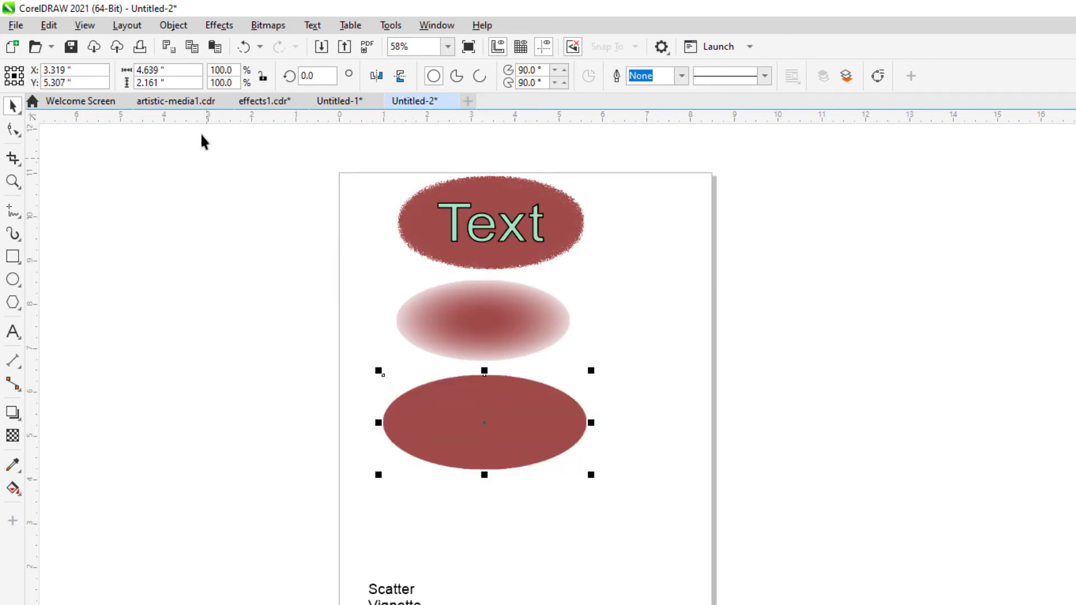
# Step: Apply the Stained Glass creative effect to the bottom ellipse with a size of 37
pyautogui.click(231, 29)
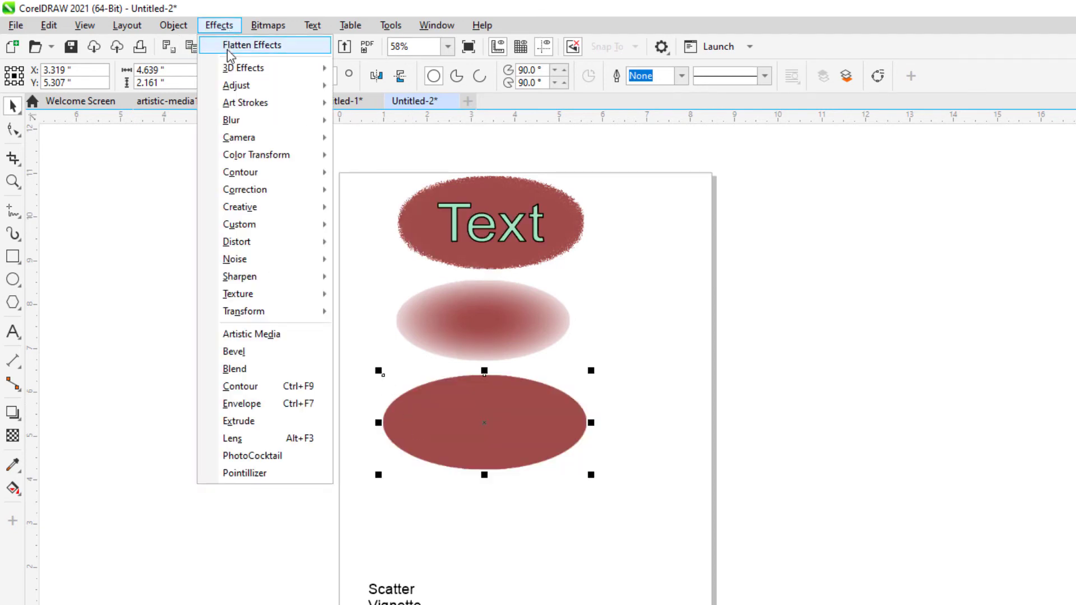
pyautogui.moveTo(251, 208)
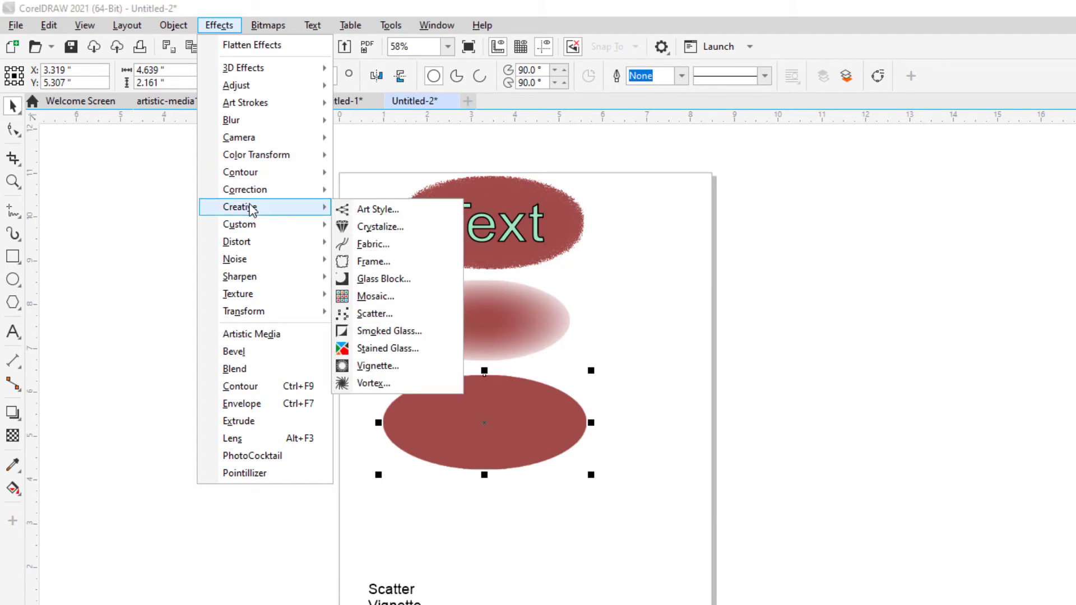
pyautogui.click(390, 350)
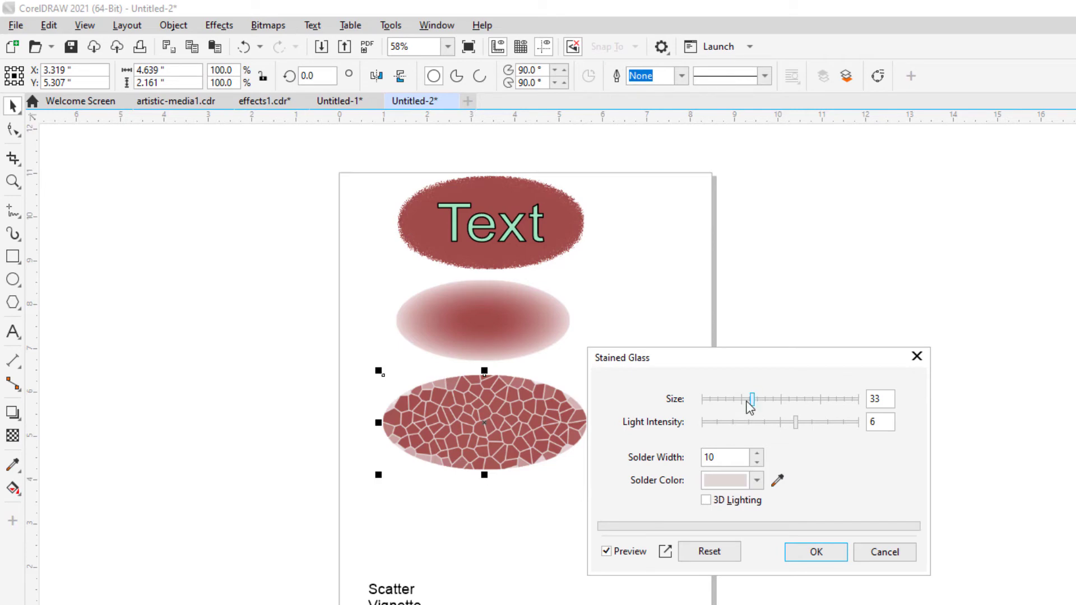
pyautogui.moveTo(749, 401)
pyautogui.mouseDown()
pyautogui.moveTo(802, 399)
pyautogui.moveTo(728, 400)
pyautogui.moveTo(762, 409)
pyautogui.mouseUp()
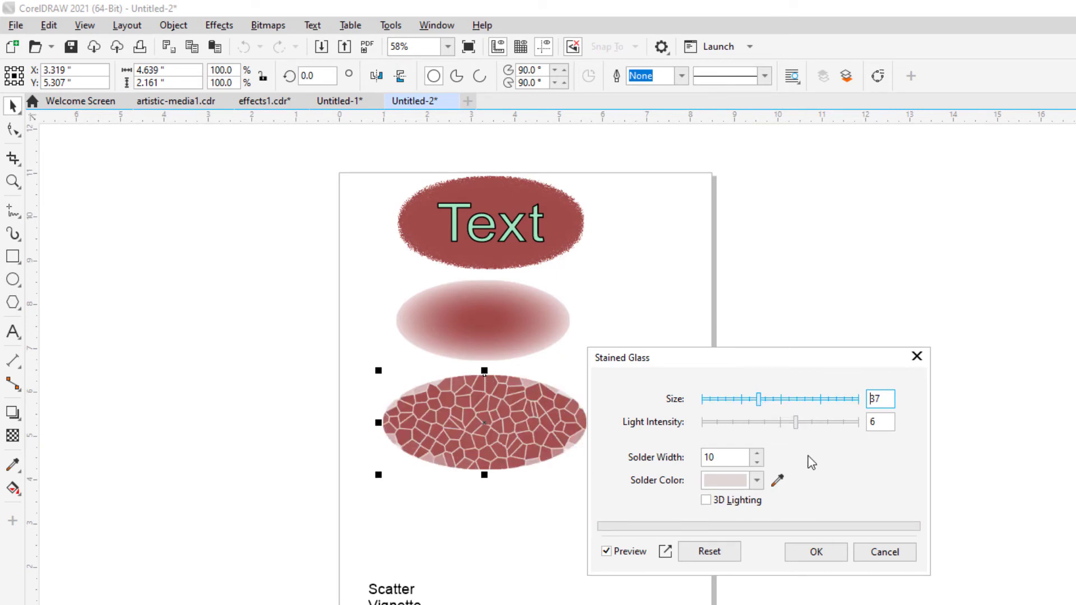
pyautogui.click(816, 552)
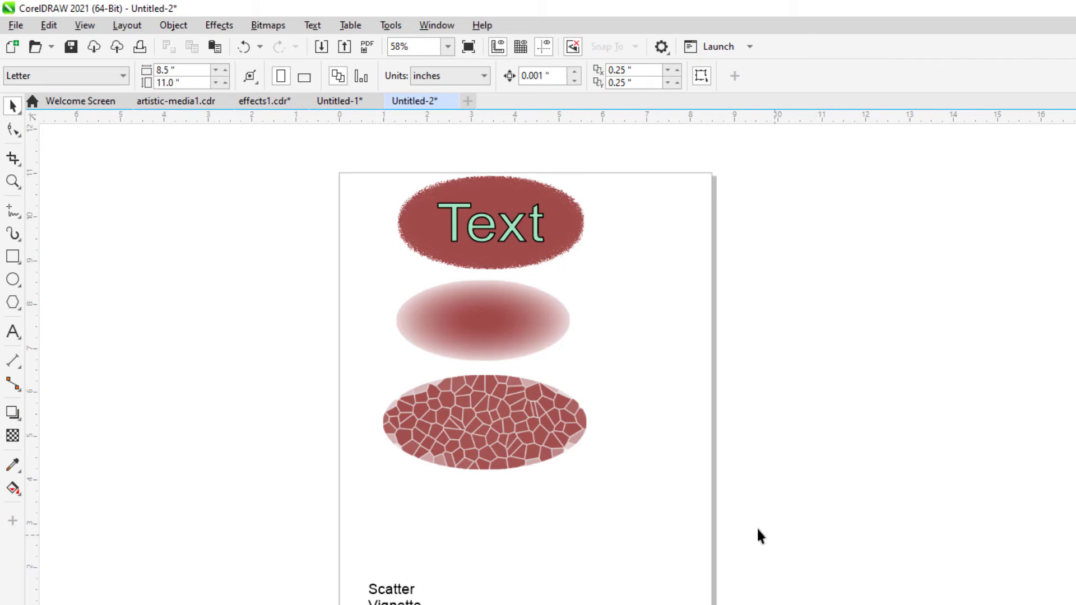
# Step: Convert the stained-glass ellipse to a 300 dpi RGB Color (24-bit) bitmap with anti-aliasing and a transparent background
pyautogui.press('z')
pyautogui.click(472, 427)
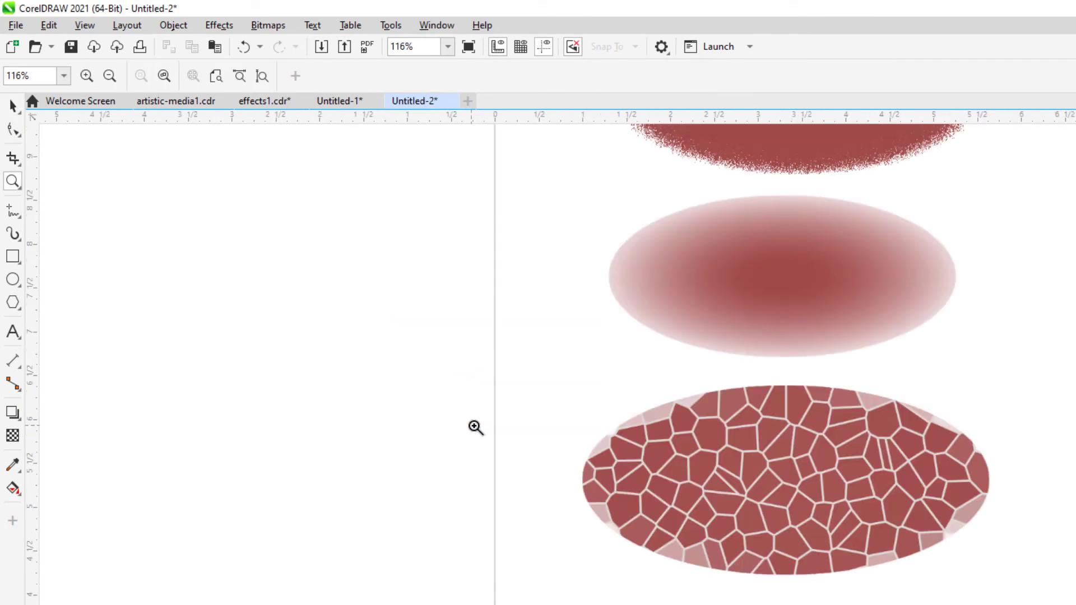
pyautogui.click(803, 467)
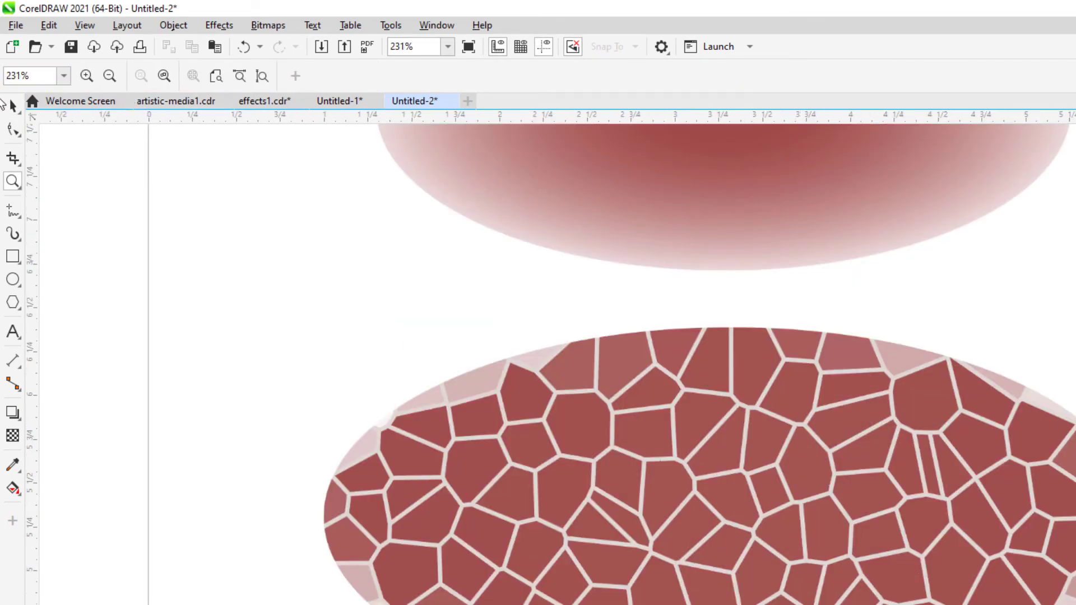
pyautogui.click(12, 105)
pyautogui.click(589, 480)
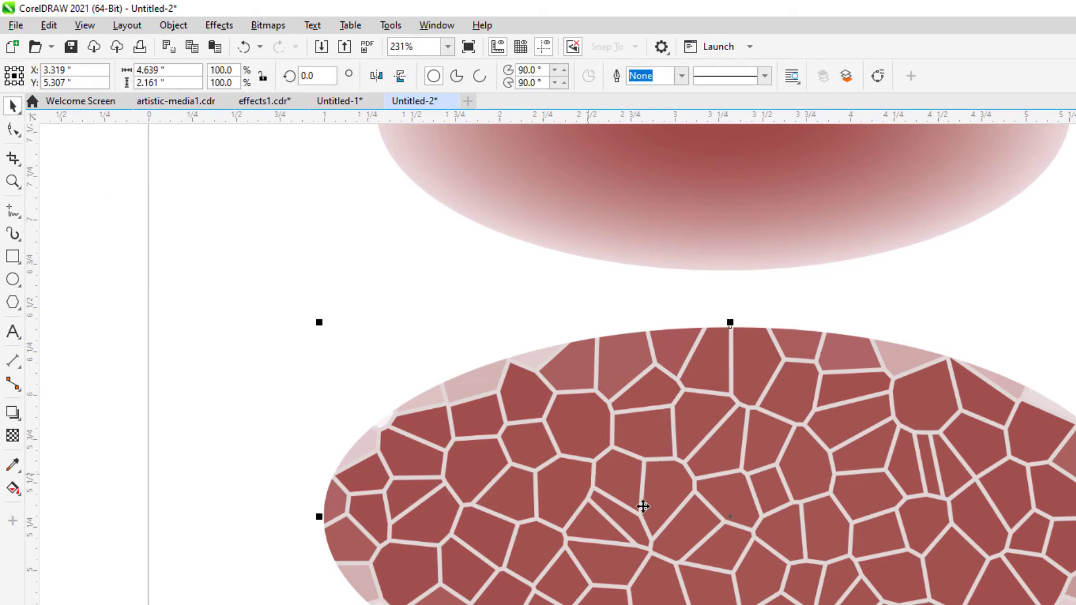
pyautogui.click(279, 25)
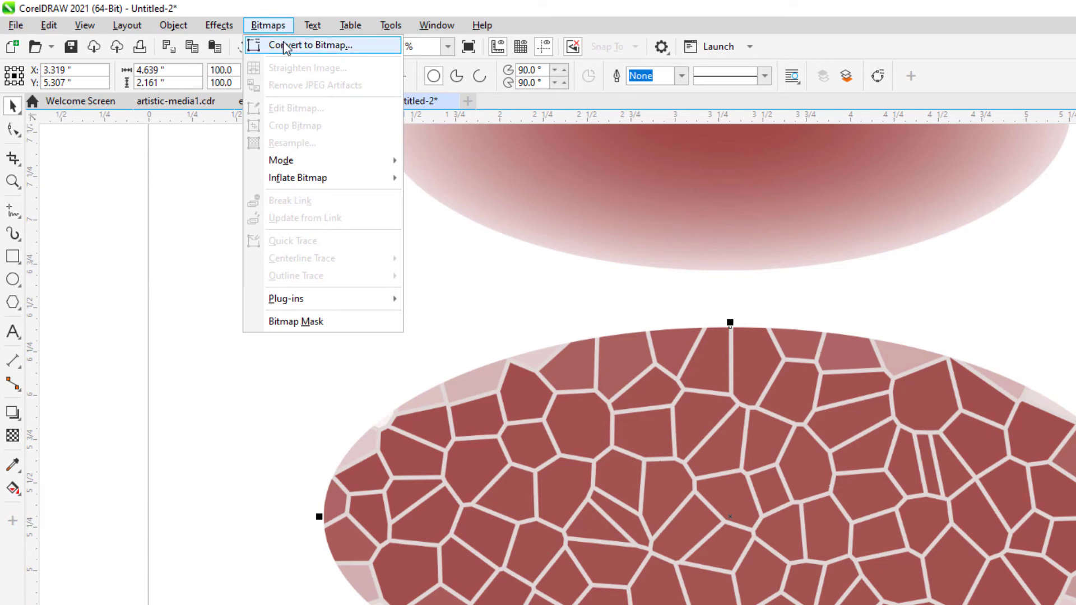
pyautogui.click(283, 43)
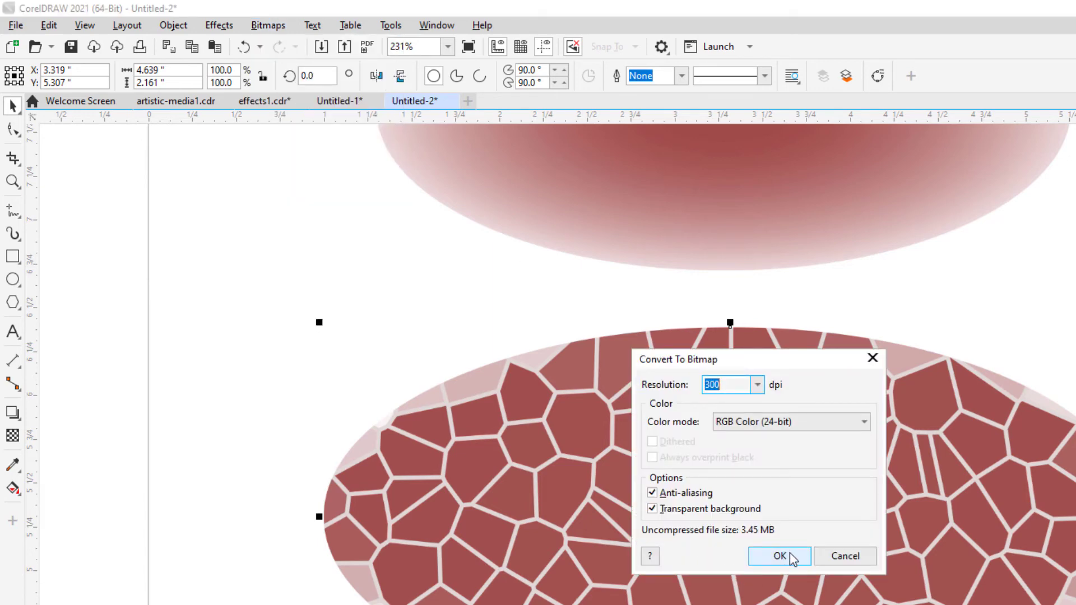
pyautogui.click(789, 553)
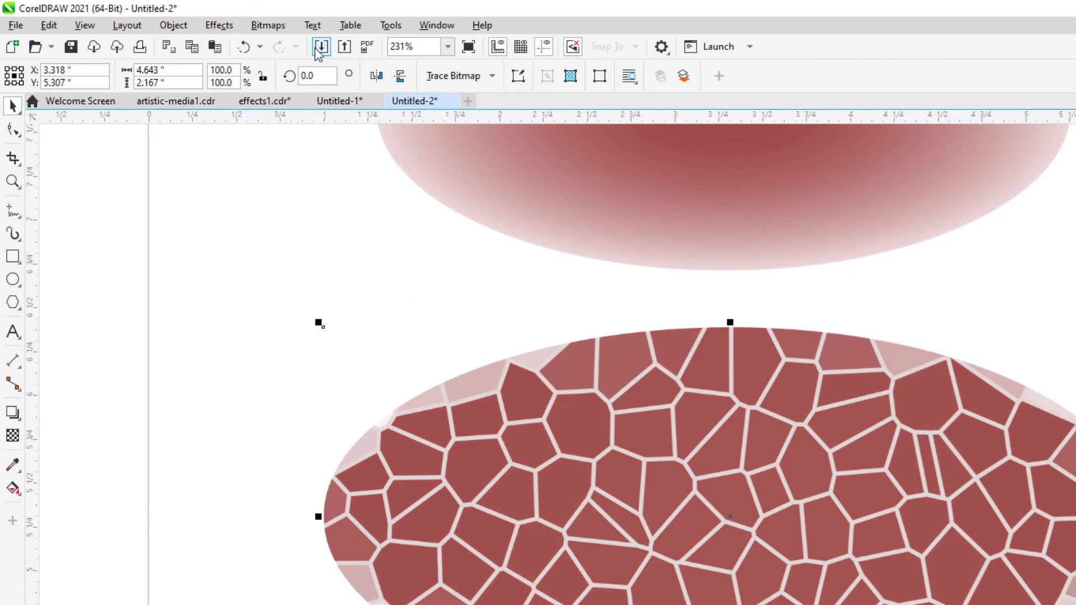
# Step: Outline-trace the stained-glass bitmap as line art in PowerTRACE, keeping the original
pyautogui.click(262, 25)
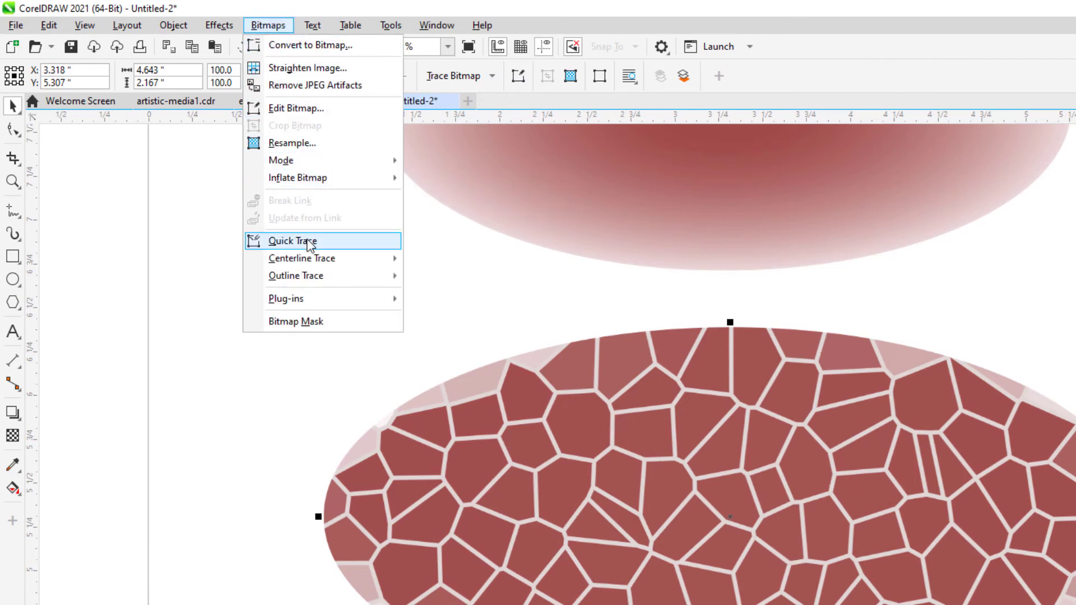
pyautogui.moveTo(312, 276)
pyautogui.click(452, 281)
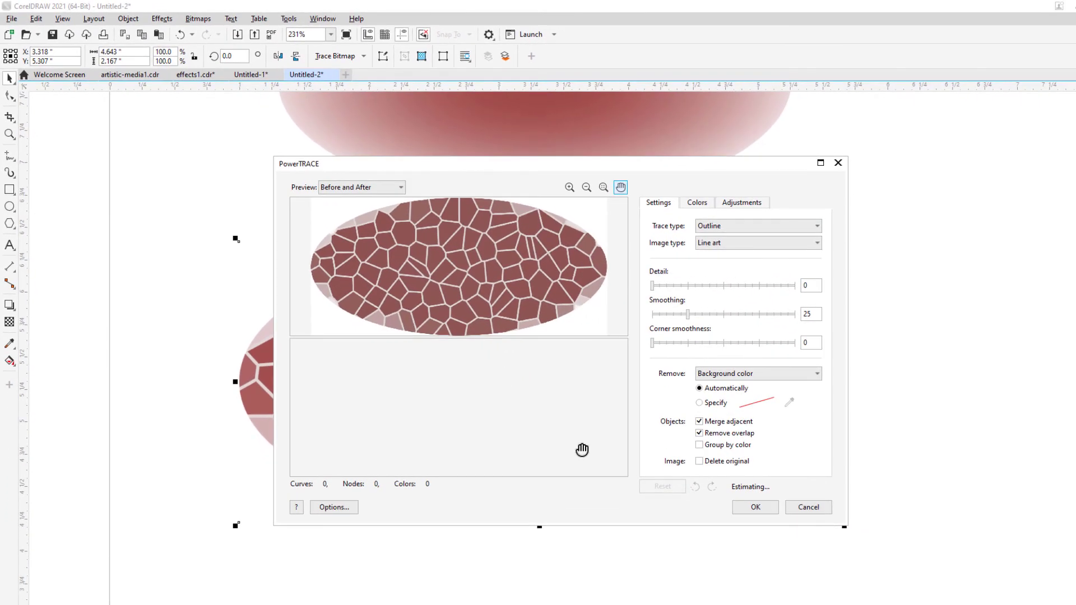
pyautogui.click(755, 509)
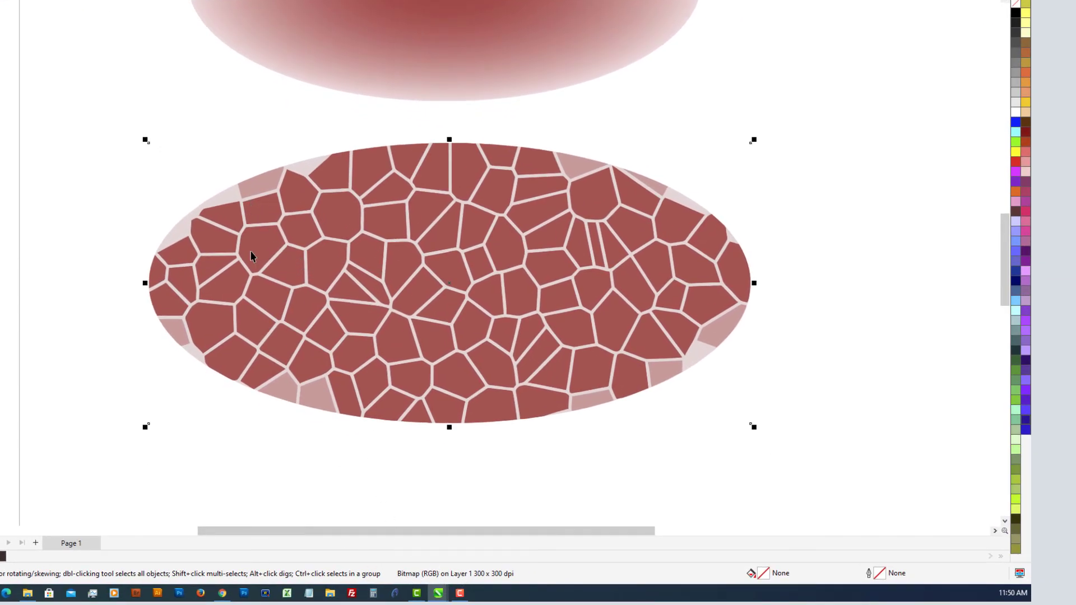
# Step: Shift the traced ellipse sideways off the original bitmap and select each in turn to compare their object types
pyautogui.moveTo(252, 252); pyautogui.dragTo(535, 261)
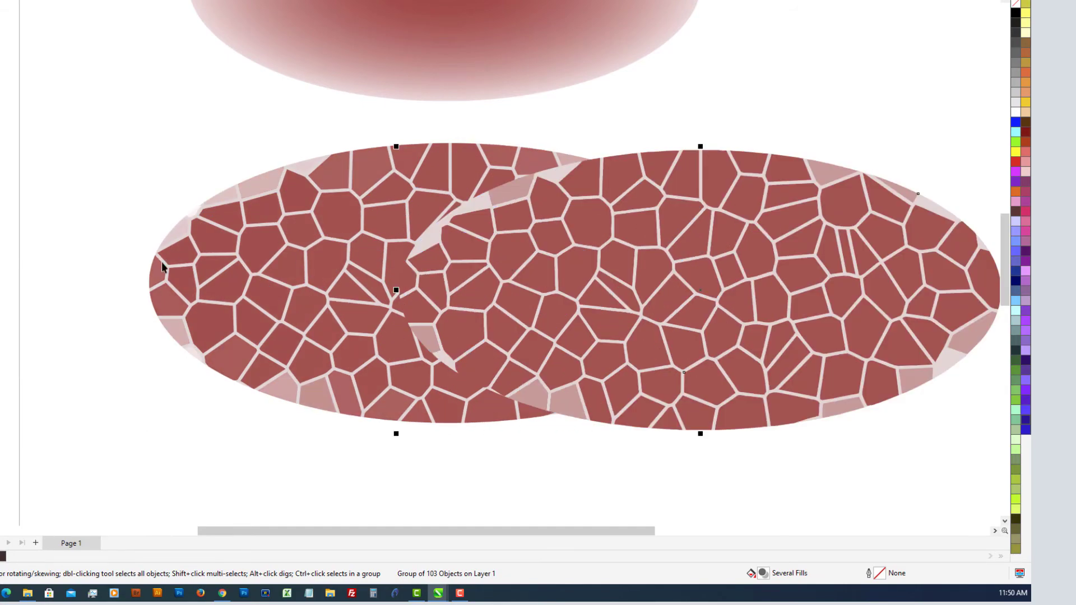
pyautogui.click(229, 263)
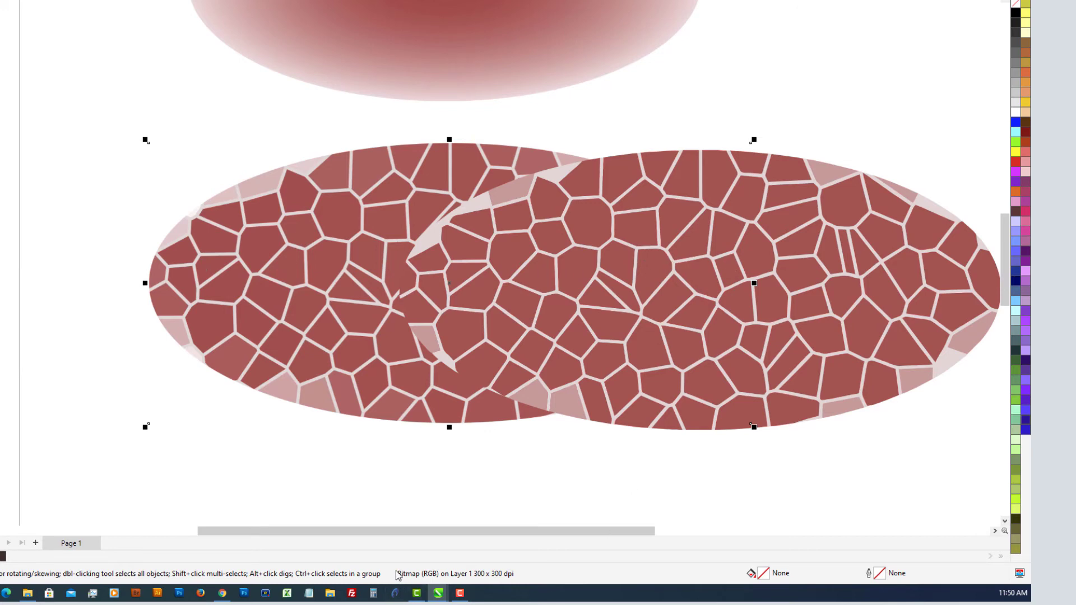
pyautogui.click(897, 274)
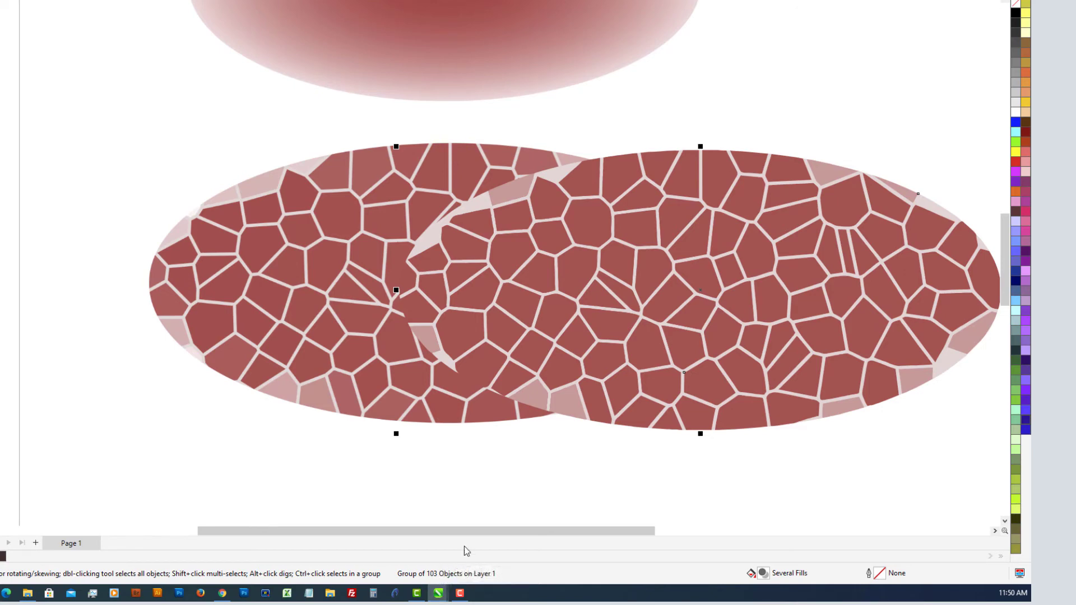
# Step: Move the original bitmap off the page's left edge and place the traced group below the vignette ellipse at about X 2.90", Y 5.35"
pyautogui.scroll(-3, 479, 469)
pyautogui.click(340, 376)
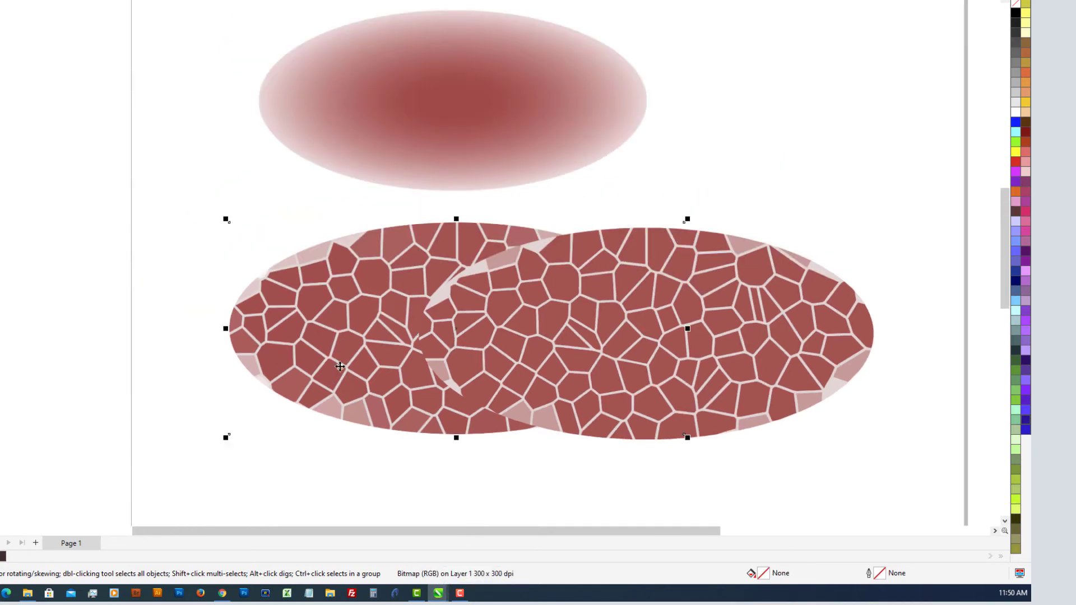
pyautogui.moveTo(353, 339); pyautogui.dragTo(0, 295)
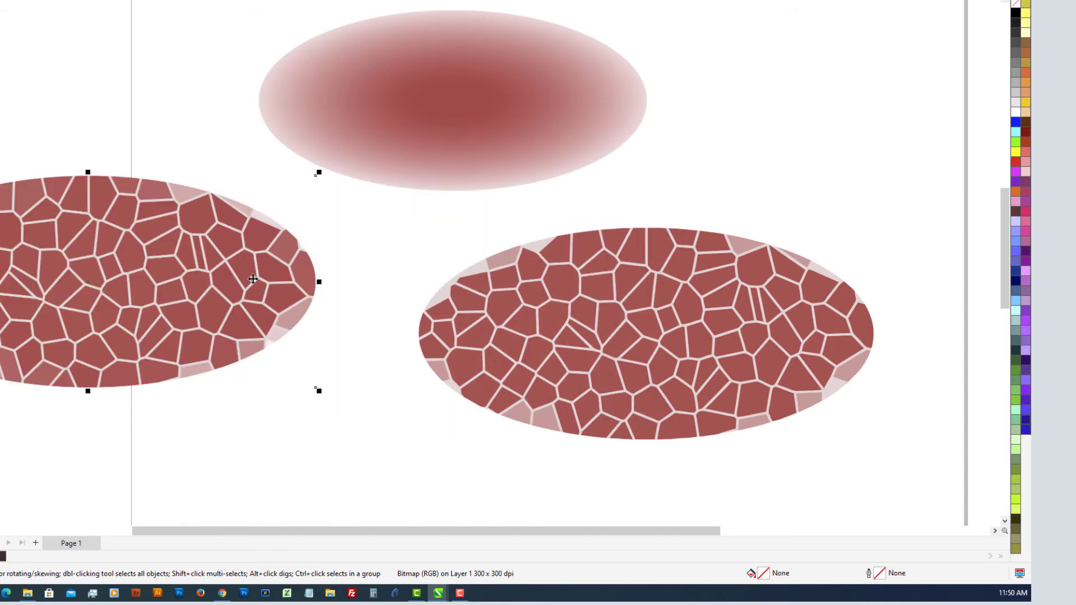
pyautogui.moveTo(247, 272); pyautogui.dragTo(0, 268)
pyautogui.click(615, 338)
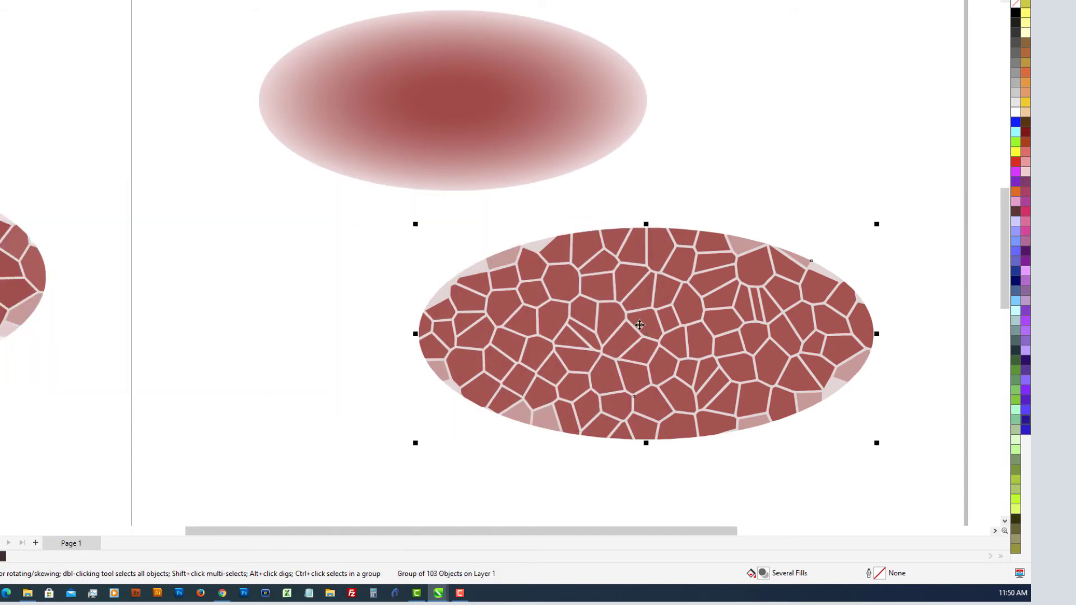
pyautogui.moveTo(615, 338); pyautogui.dragTo(409, 321)
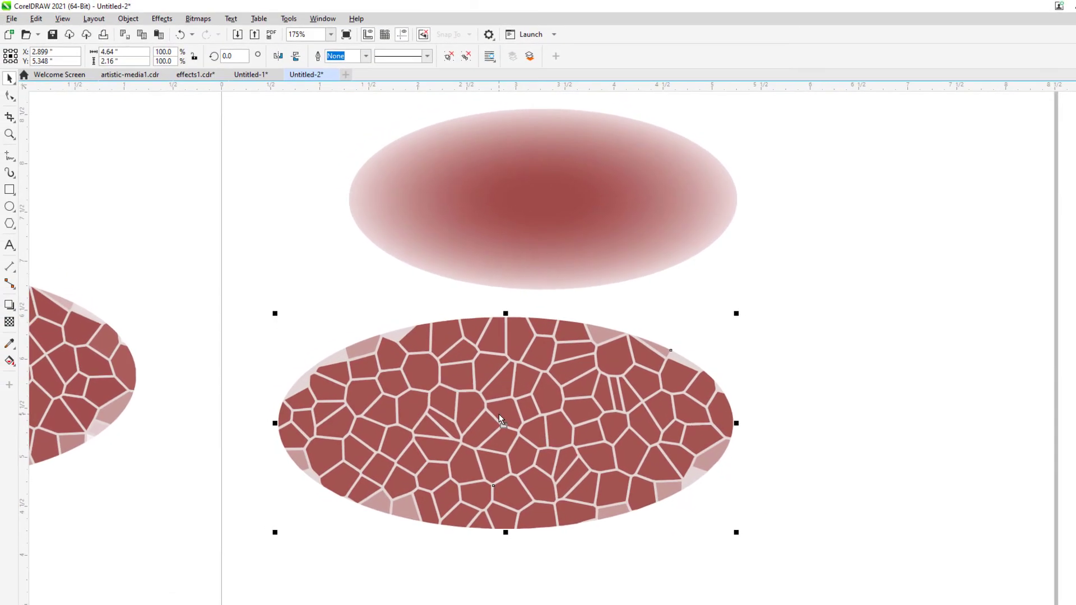
# Step: Ungroup the traced stained-glass ellipse, and try moving one cell in its upper-left area before undoing the move
pyautogui.rightClick(409, 316)
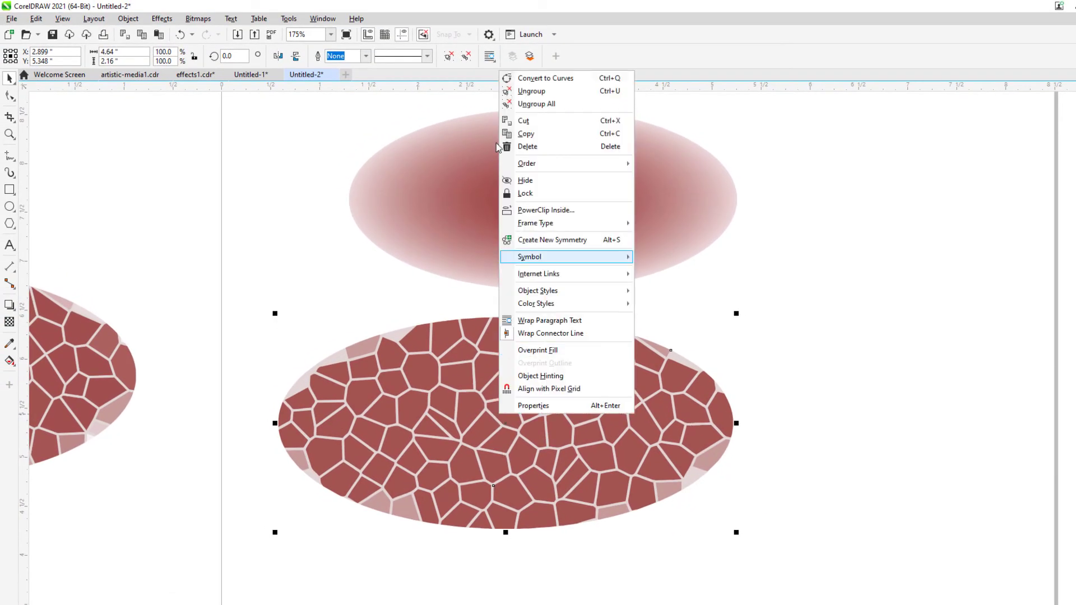
pyautogui.click(531, 90)
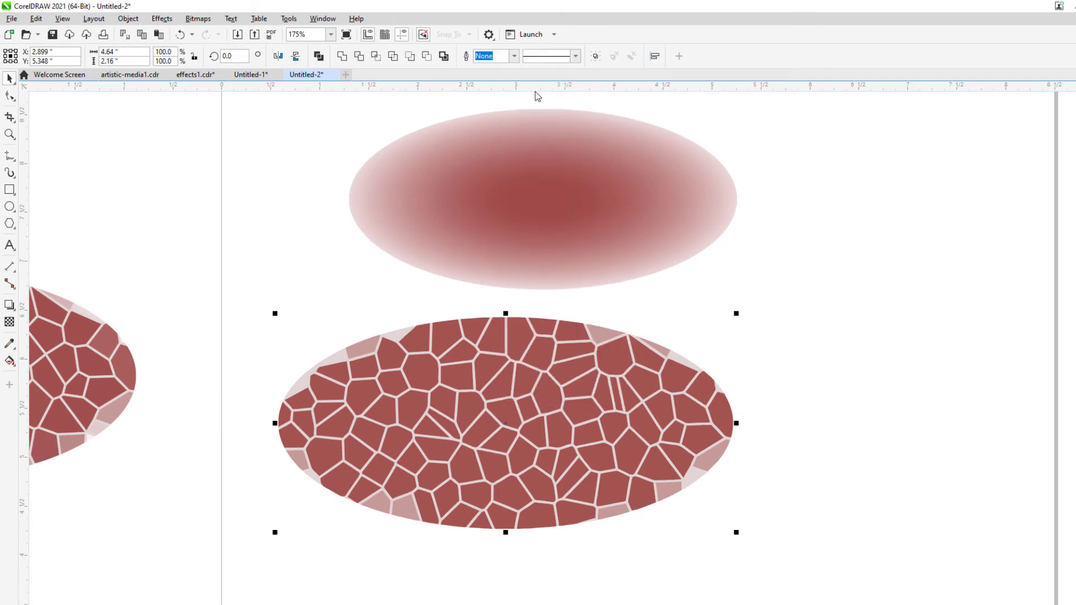
pyautogui.click(284, 230)
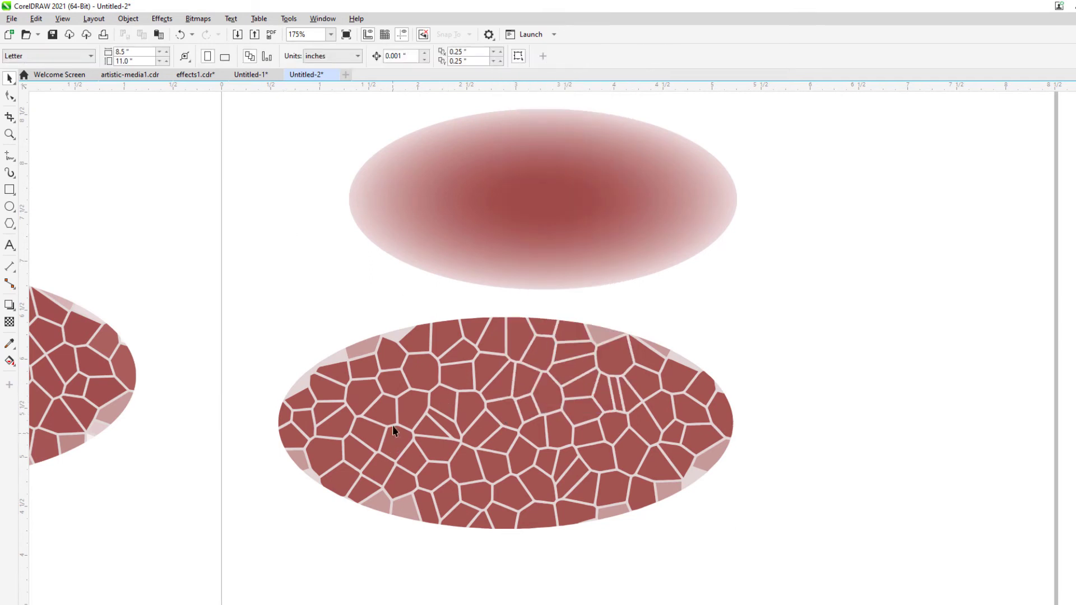
pyautogui.click(419, 371)
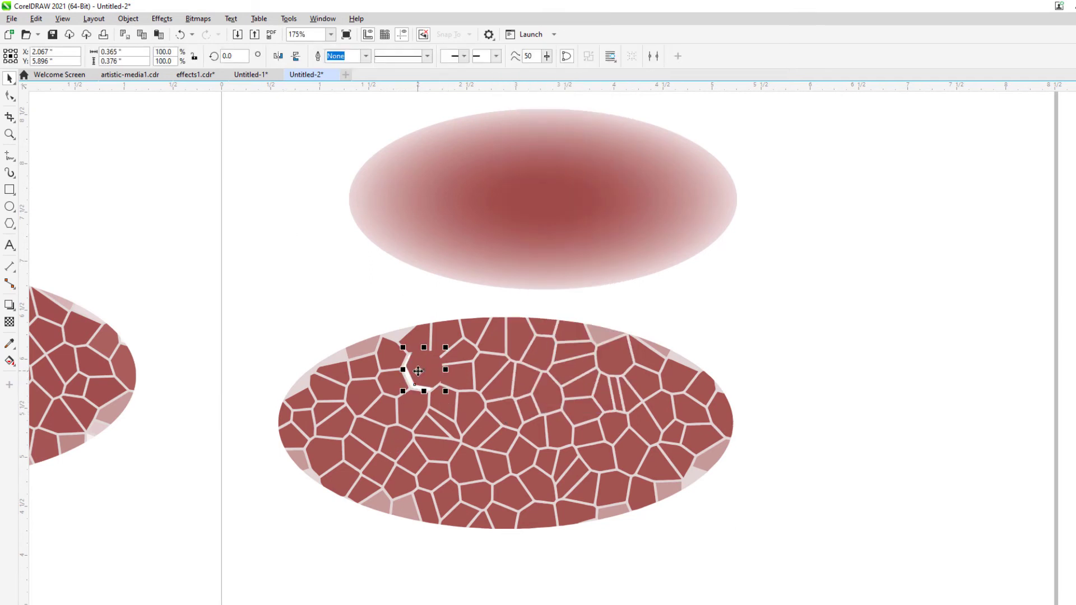
pyautogui.hotkey('ctrl', 'z')
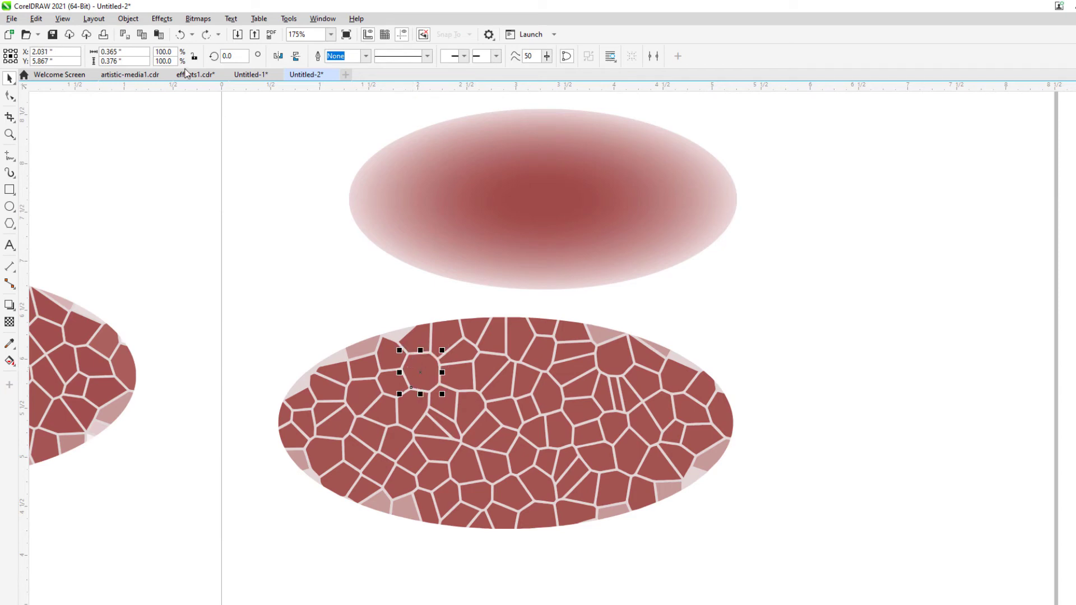
# Step: Use the Interactive Fill tool to recolor the selected upper-left cell dark blue, #333152
pyautogui.click(10, 362)
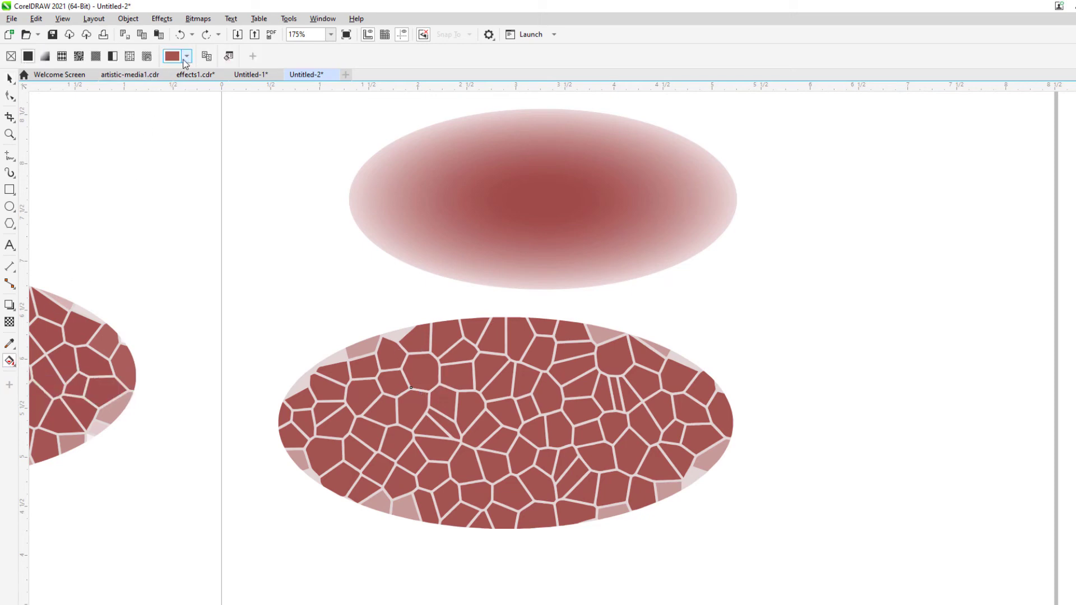
pyautogui.click(187, 56)
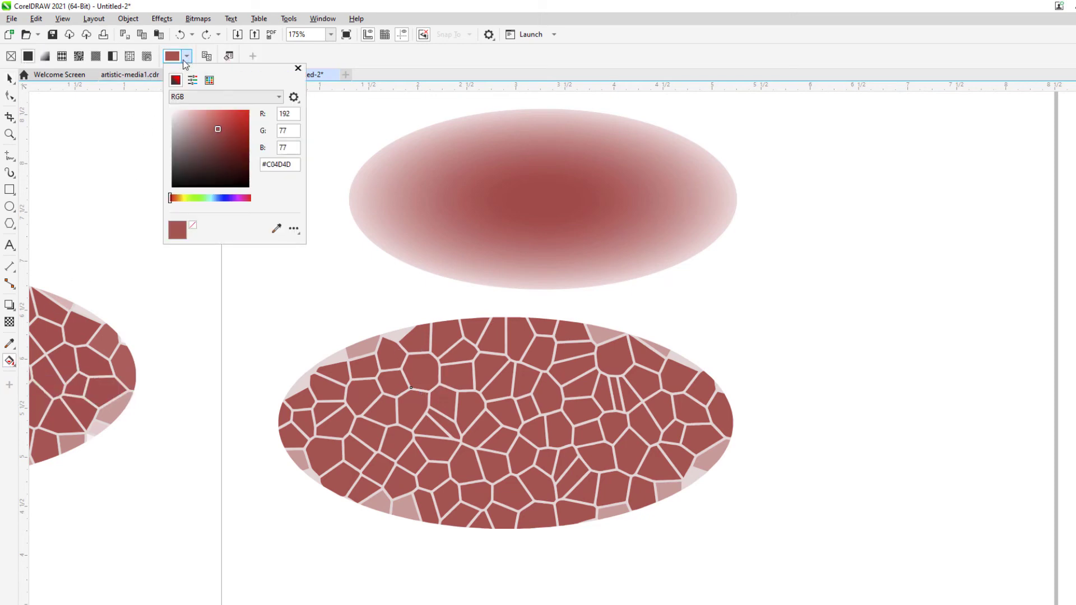
pyautogui.click(203, 163)
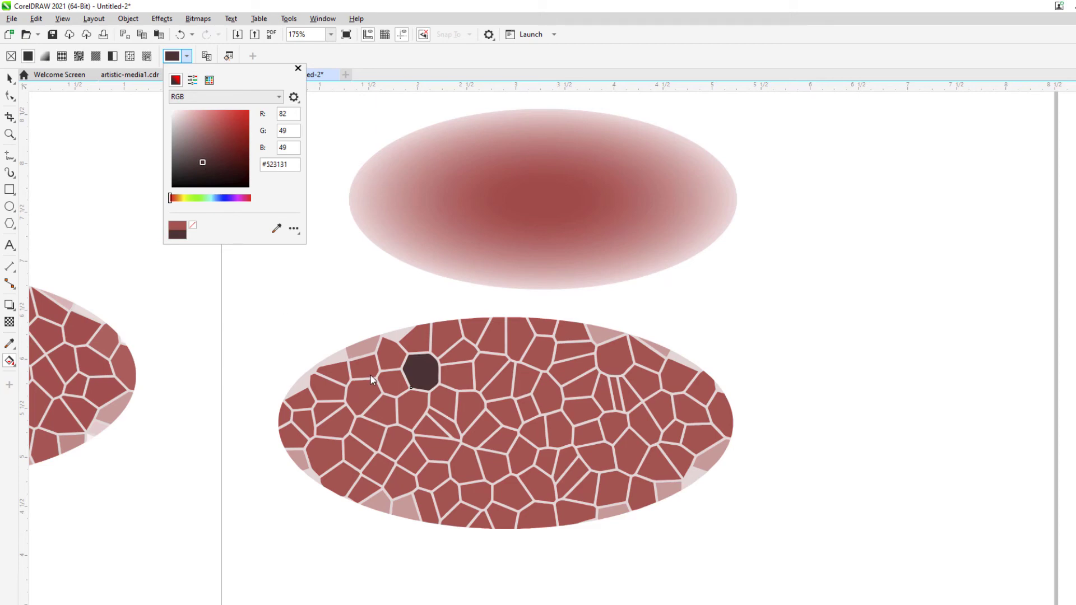
pyautogui.click(426, 445)
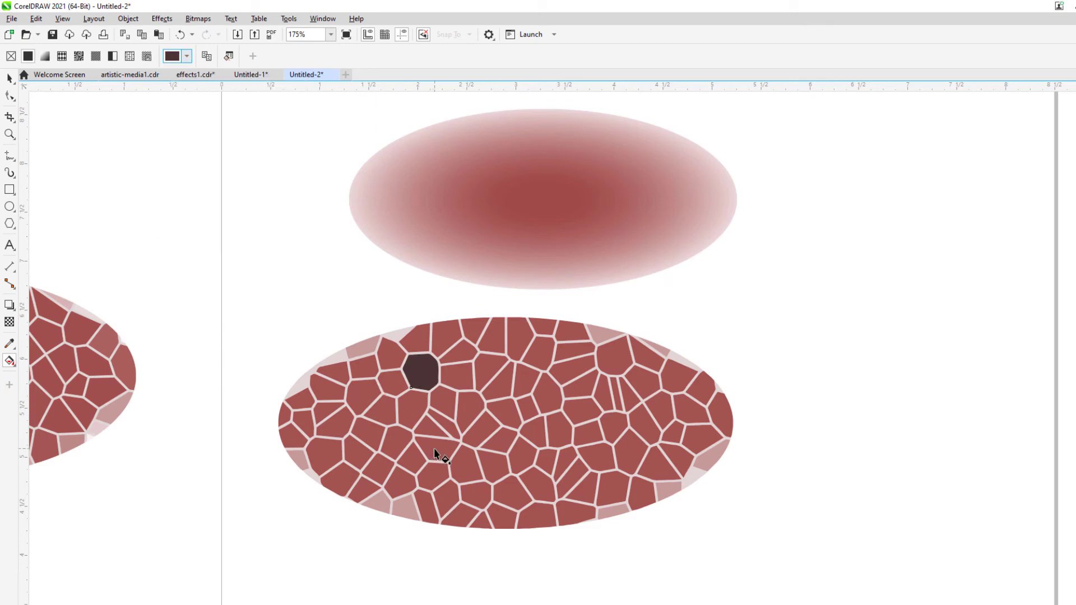
pyautogui.click(188, 57)
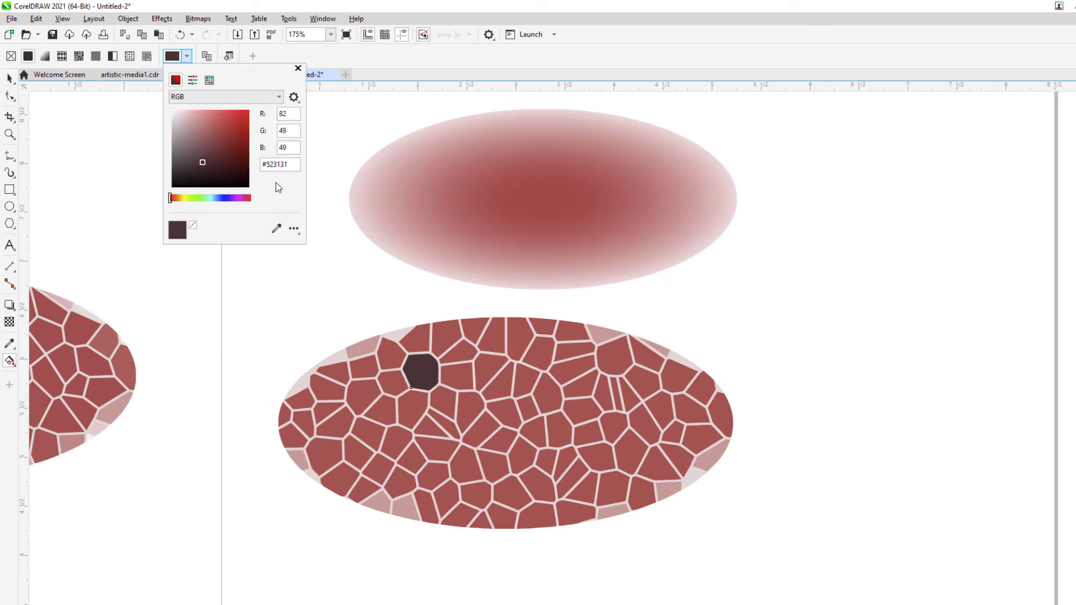
pyautogui.click(225, 198)
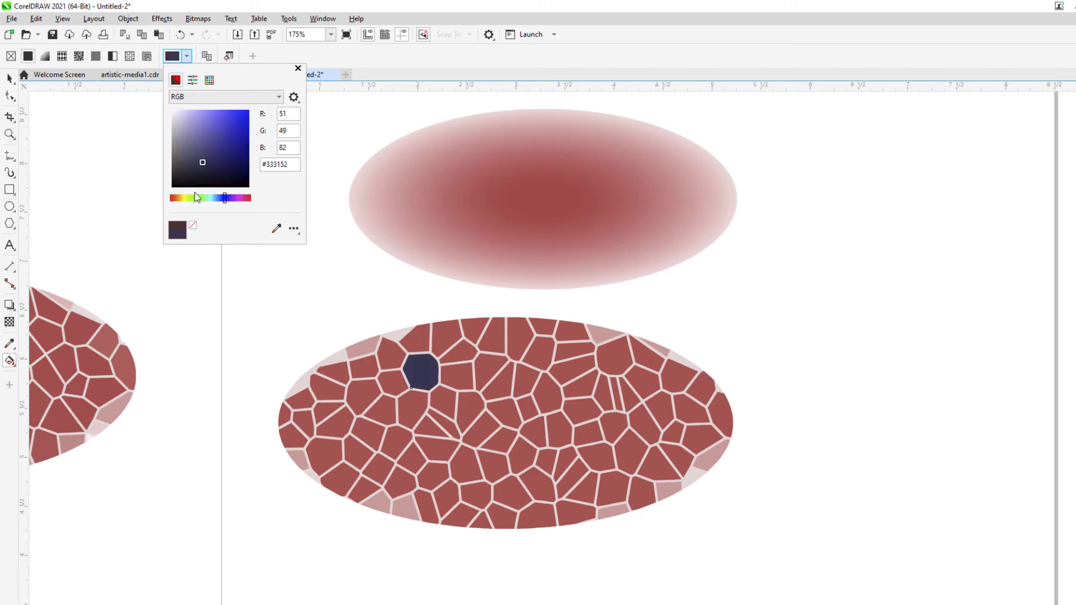
# Step: Use the Interactive Fill tool to recolor the cell below the dark blue one blue, #4E51C0
pyautogui.click(413, 448)
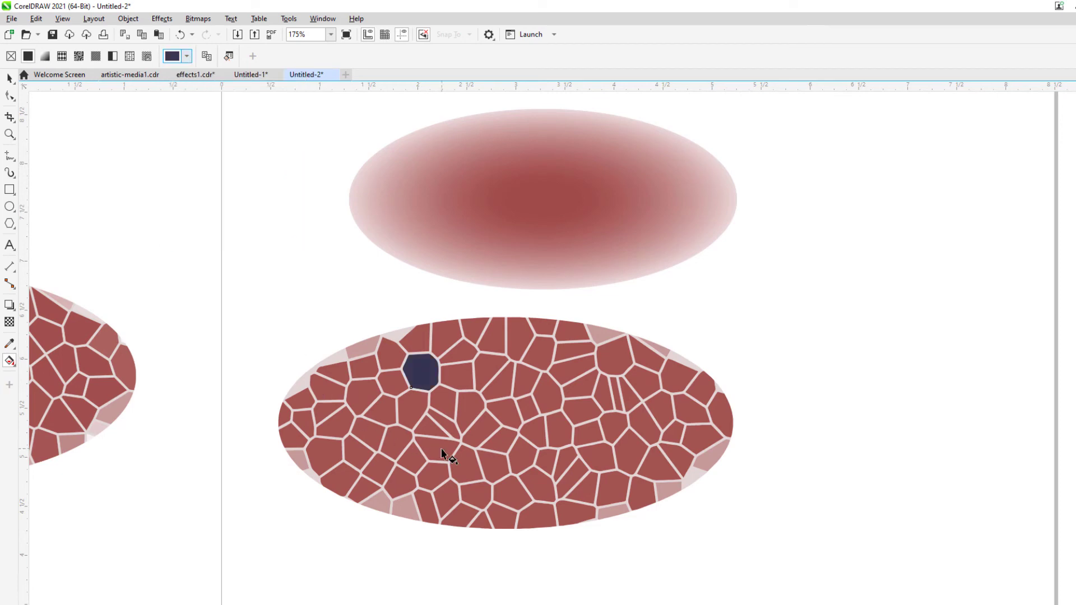
pyautogui.click(443, 454)
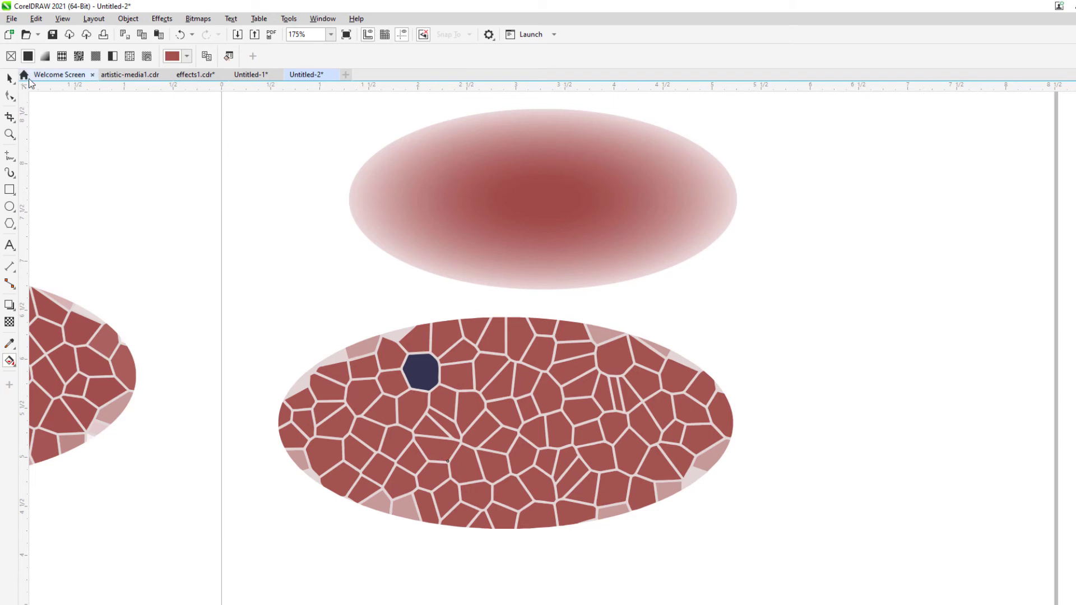
pyautogui.click(10, 78)
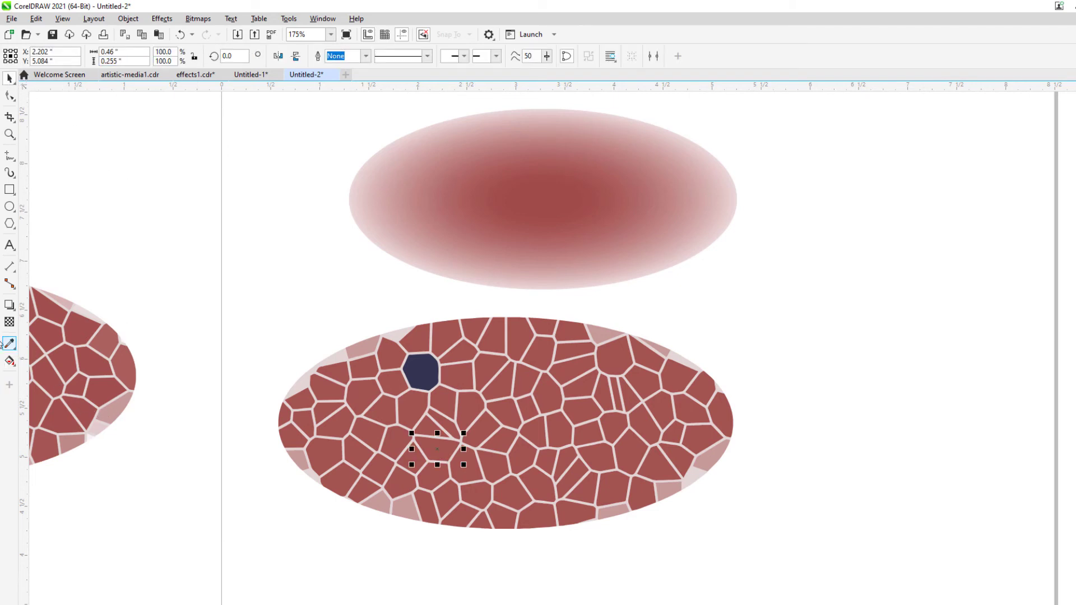
pyautogui.click(9, 361)
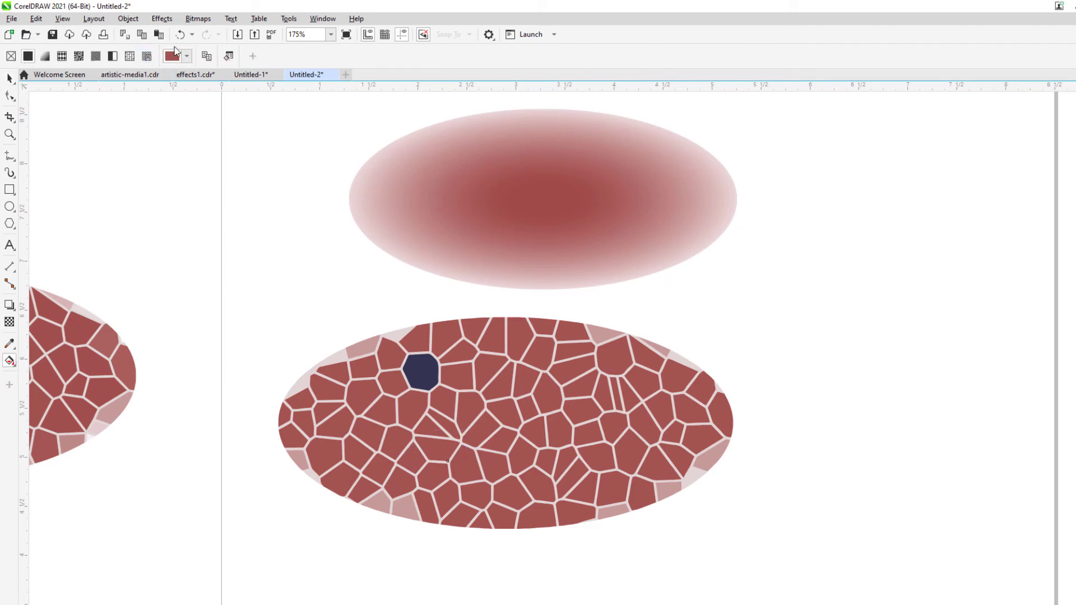
pyautogui.click(188, 57)
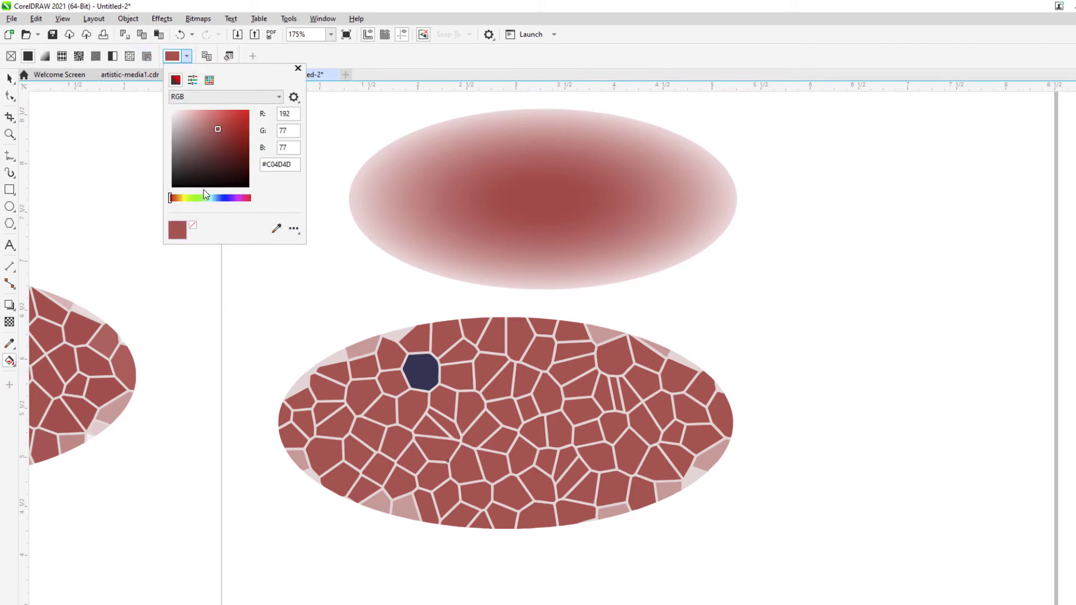
pyautogui.click(224, 199)
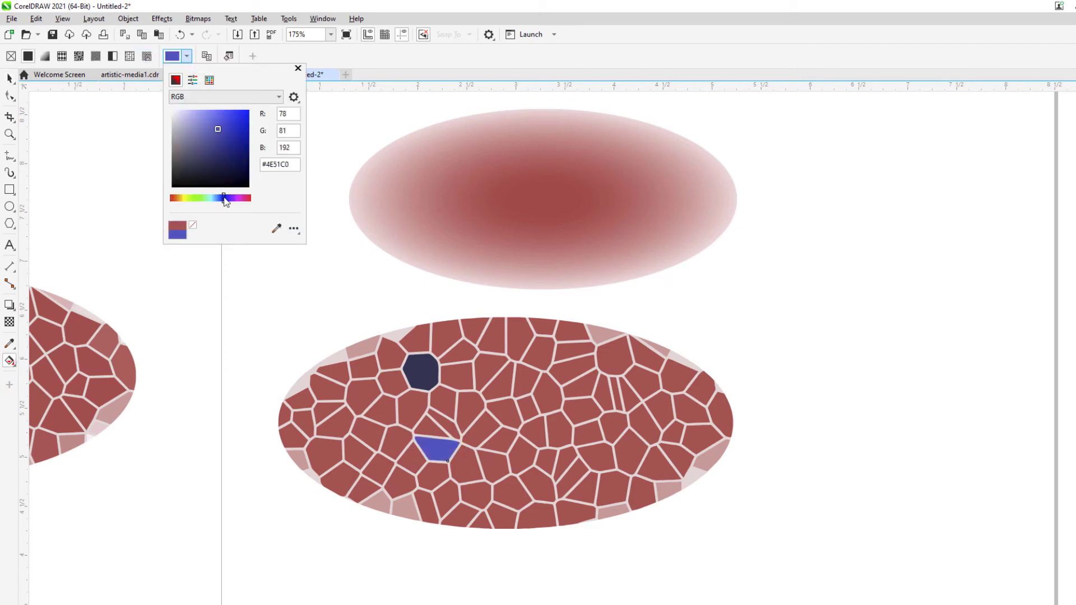
# Step: Recolor a cell in the lower middle of the traced stained-glass ellipse pale green, #B0D4B9
pyautogui.click(533, 481)
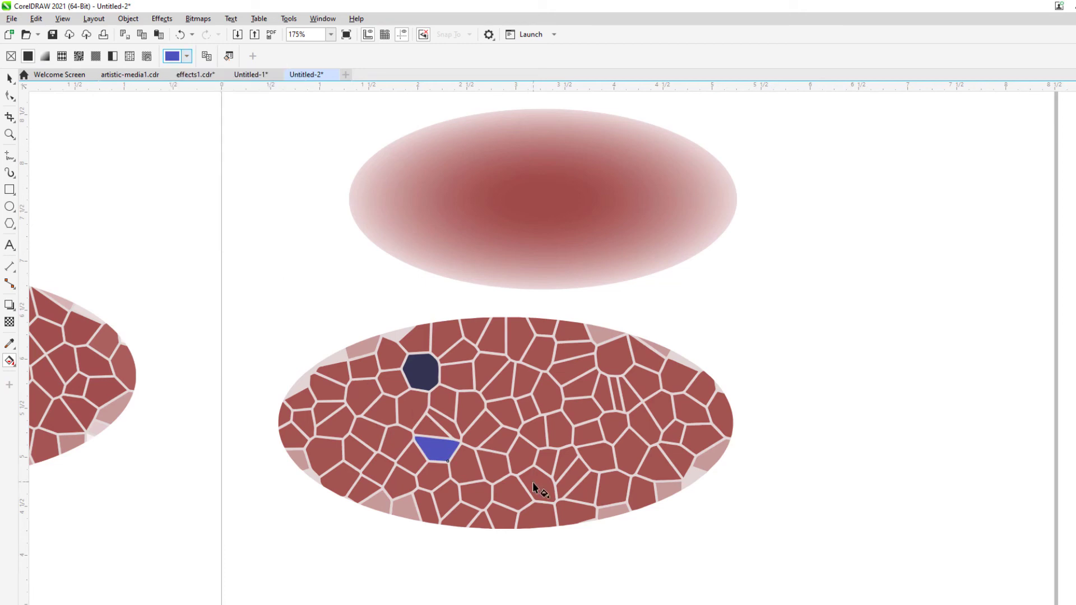
pyautogui.click(532, 482)
pyautogui.click(187, 57)
pyautogui.click(185, 123)
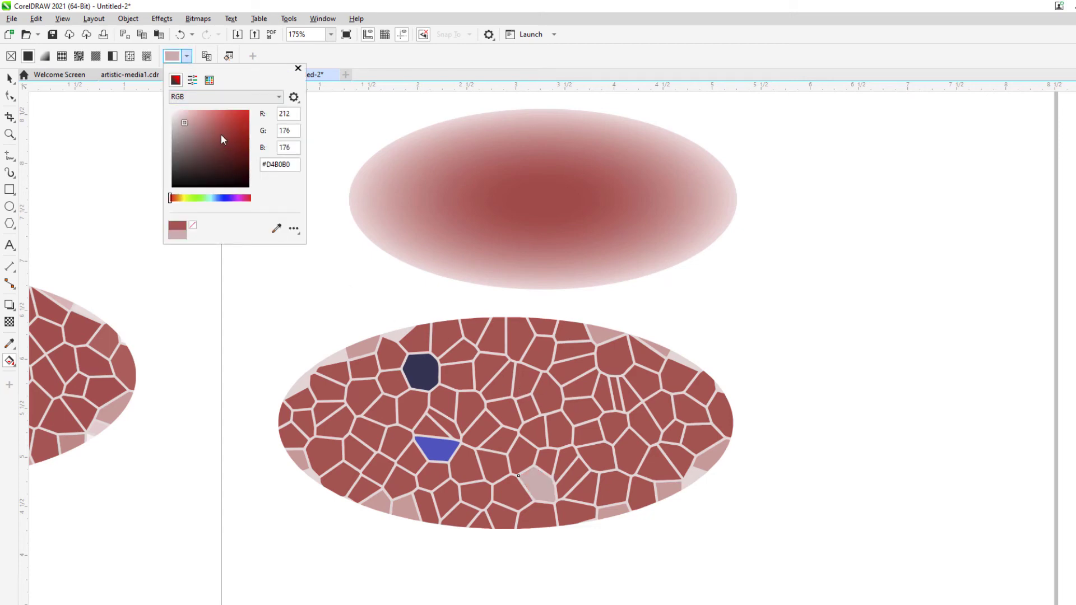
pyautogui.moveTo(203, 198); pyautogui.dragTo(200, 199)
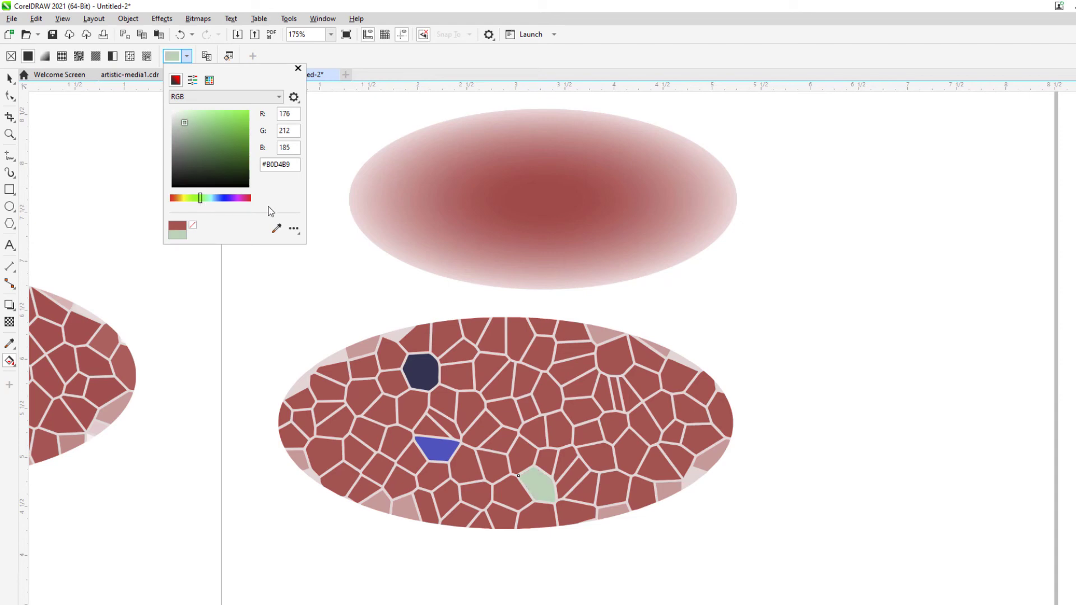
# Step: Recolor a cell right of the ellipse's center purple, #9E4EC0
pyautogui.click(574, 411)
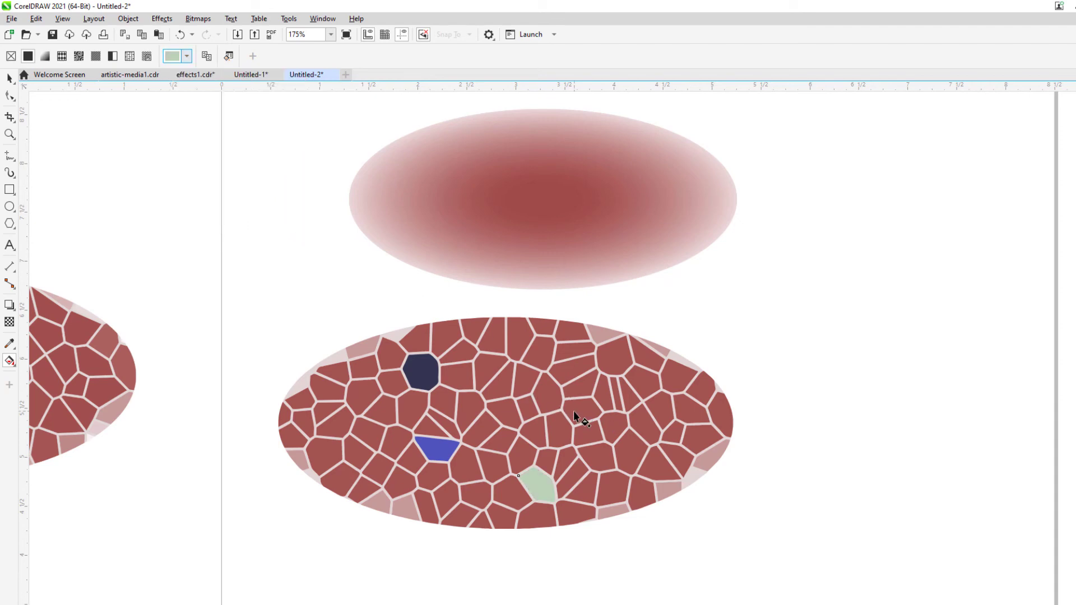
pyautogui.click(574, 411)
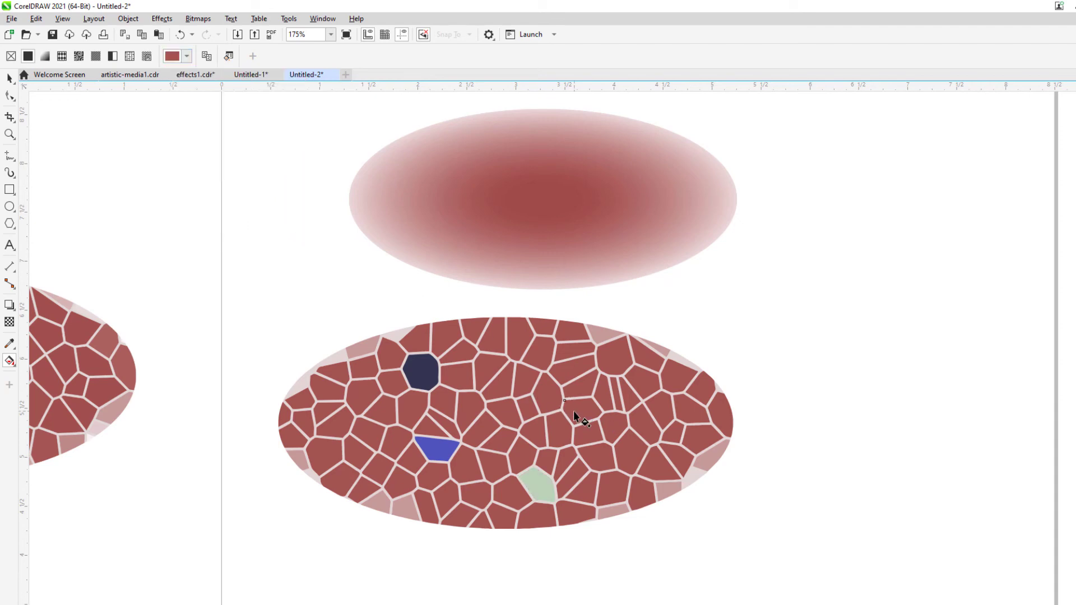
pyautogui.click(188, 57)
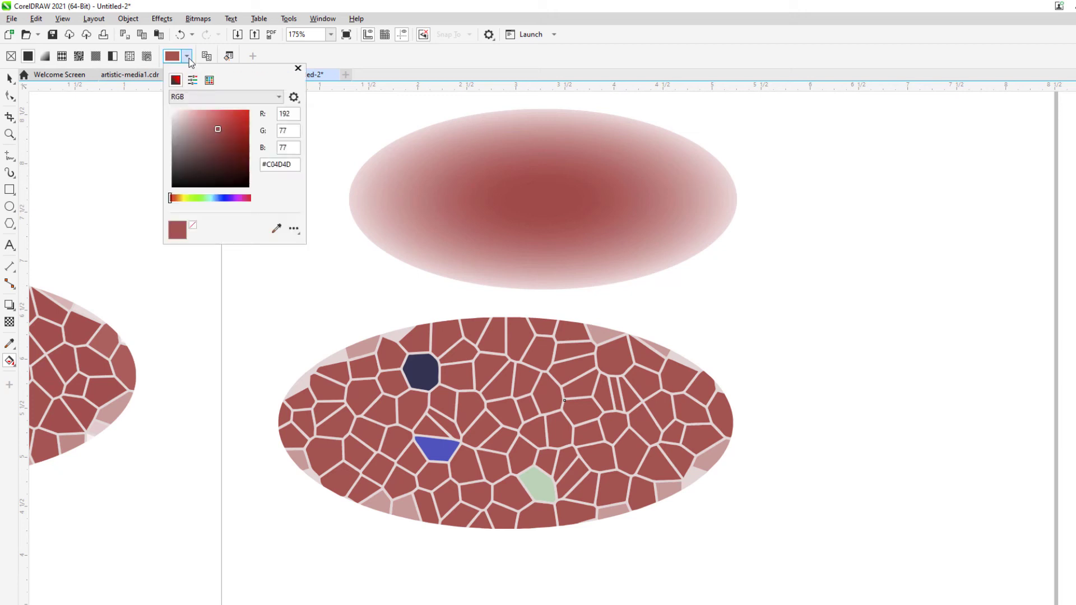
pyautogui.click(234, 198)
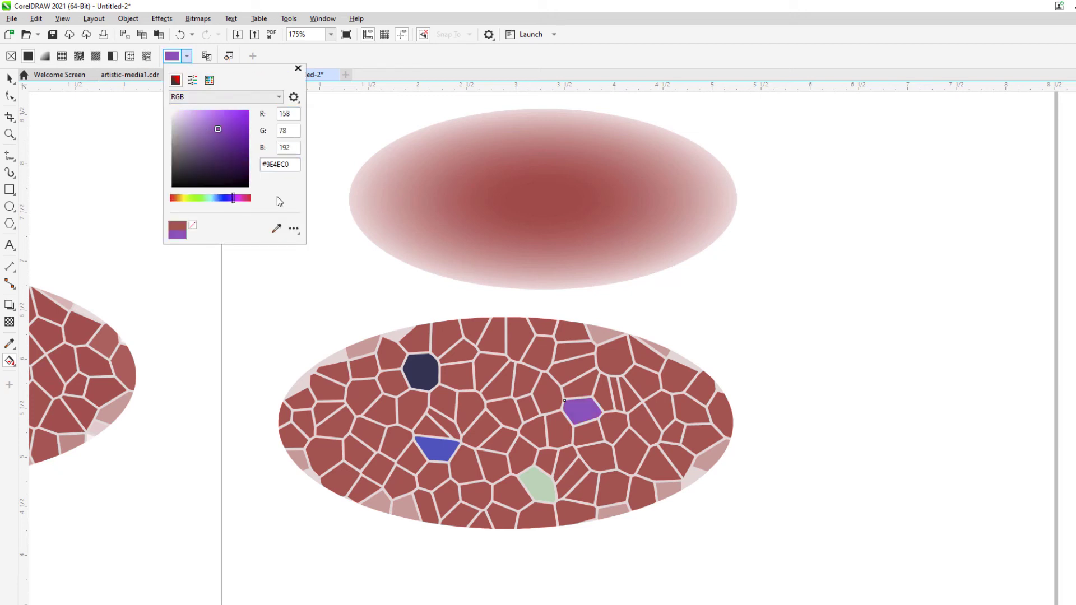
# Step: Recolor the triangular cell near the ellipse's lower-right edge yellow-green, #ADC04E
pyautogui.click(654, 458)
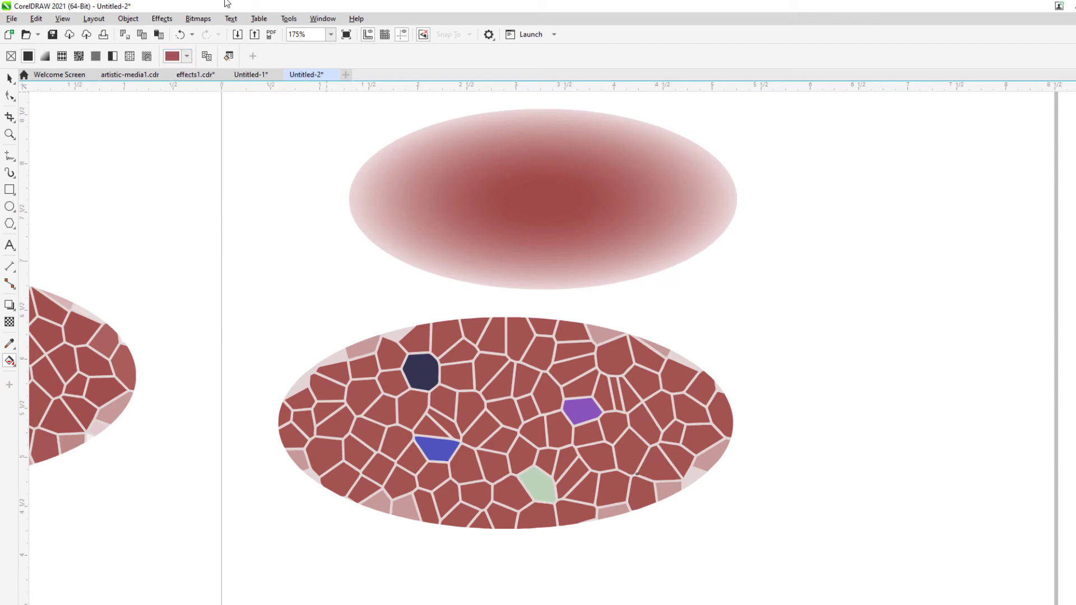
pyautogui.click(187, 57)
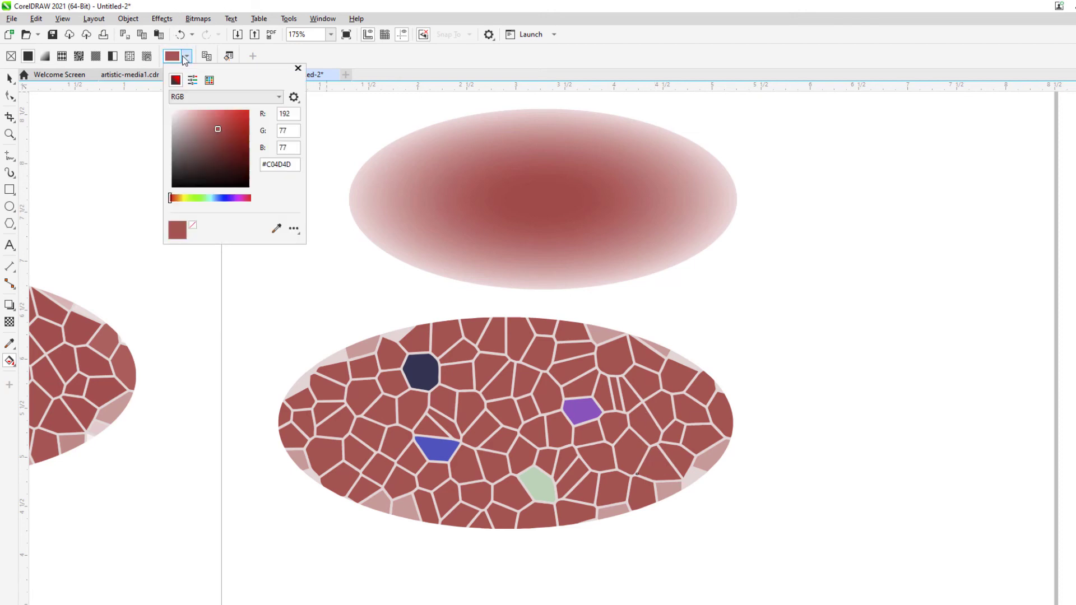
pyautogui.click(187, 198)
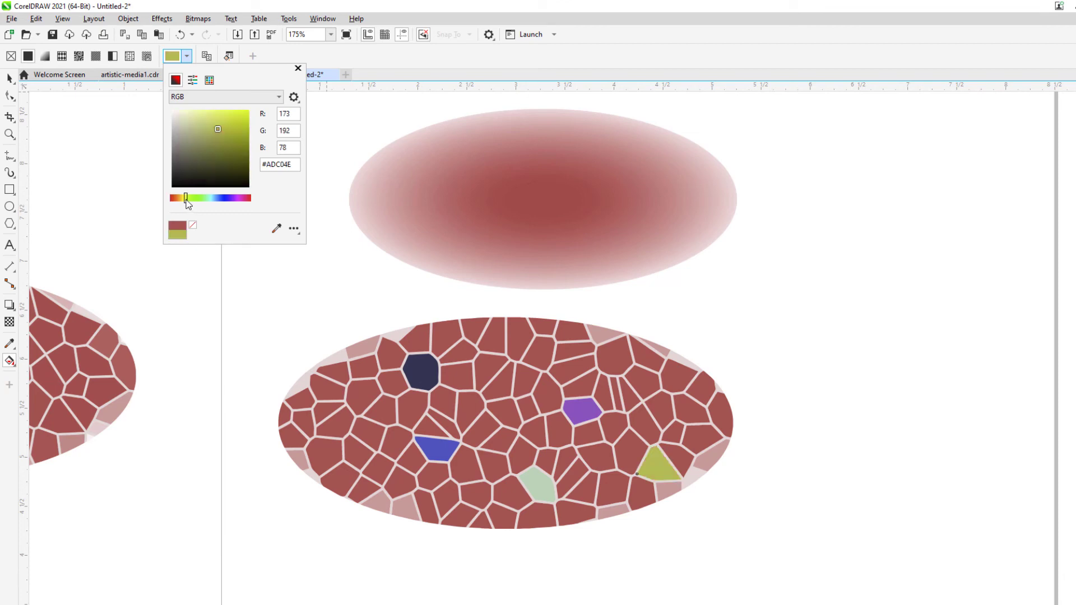
# Step: Recolor the cell left of the blue one green, #4EC074, and close the color picker
pyautogui.click(362, 450)
pyautogui.click(362, 450)
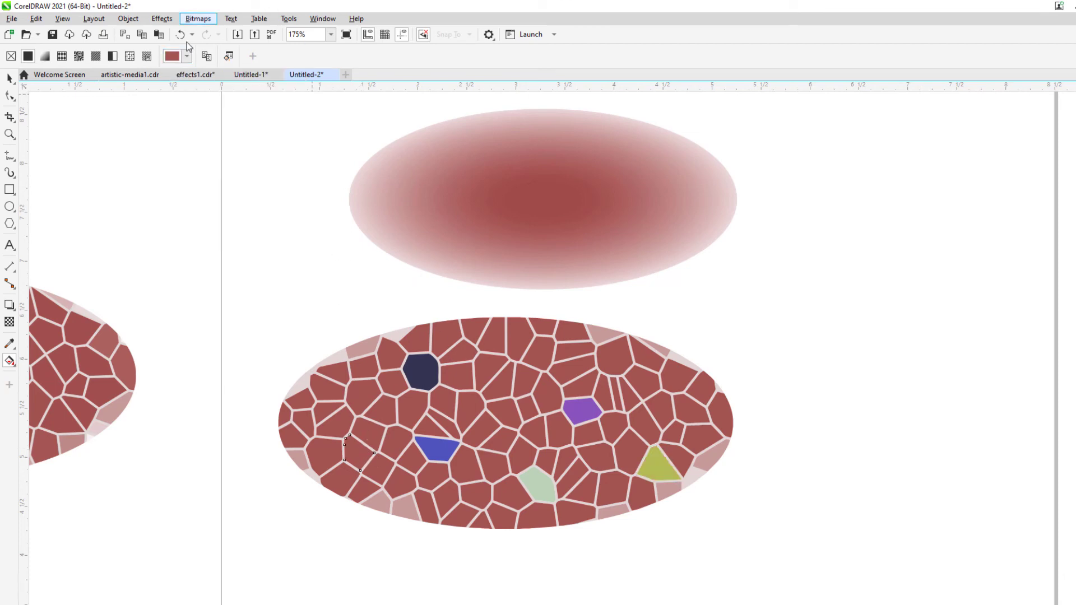
pyautogui.click(187, 57)
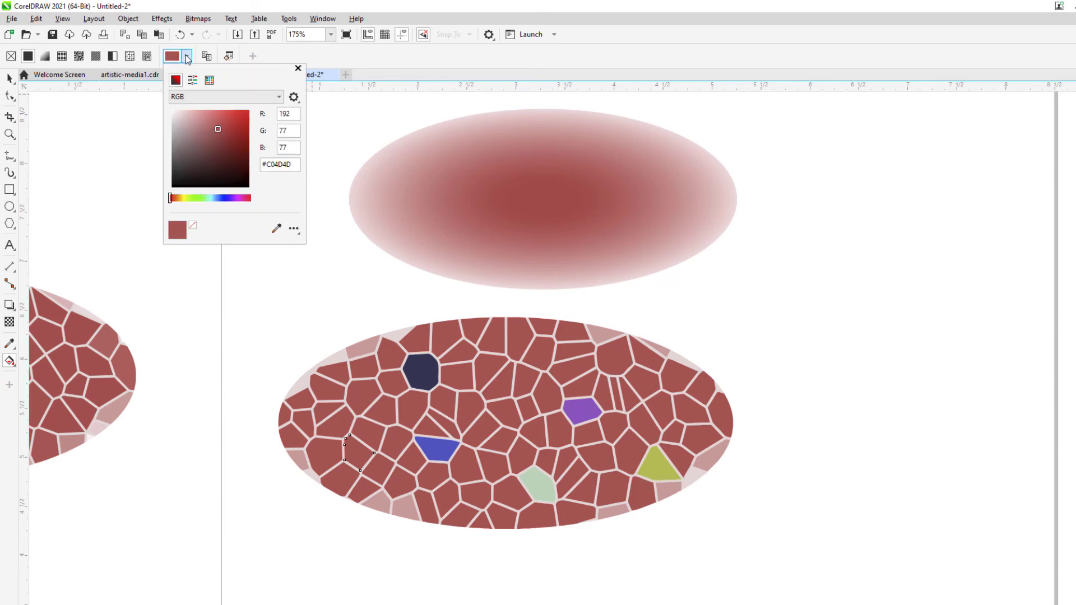
pyautogui.click(187, 198)
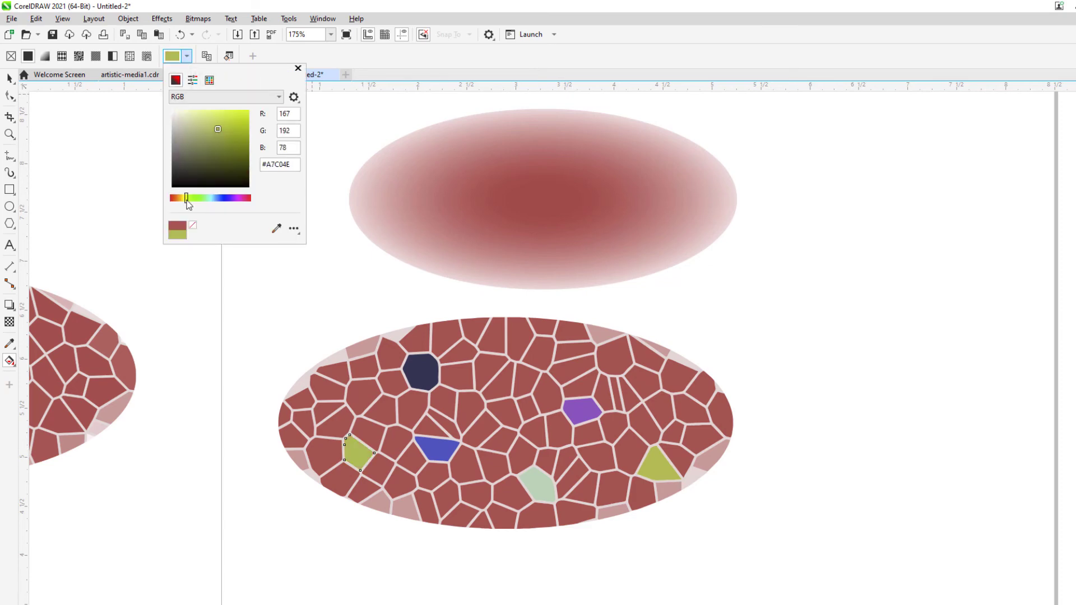
pyautogui.moveTo(187, 200); pyautogui.dragTo(202, 198)
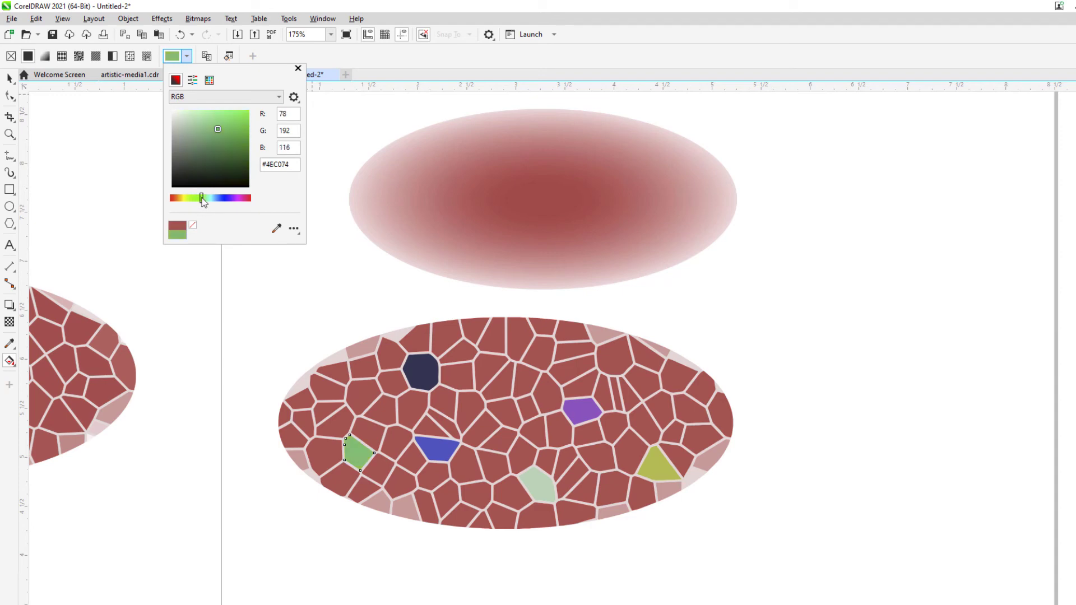
pyautogui.click(298, 67)
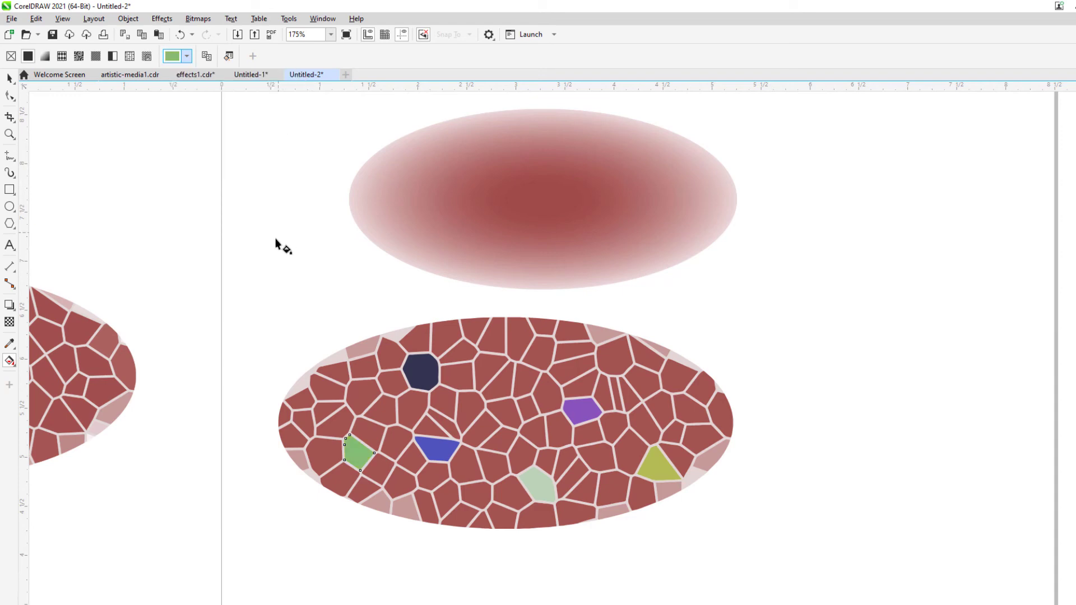
# Step: Select all the pieces of the recolored stained-glass ellipse and group them
pyautogui.click(10, 78)
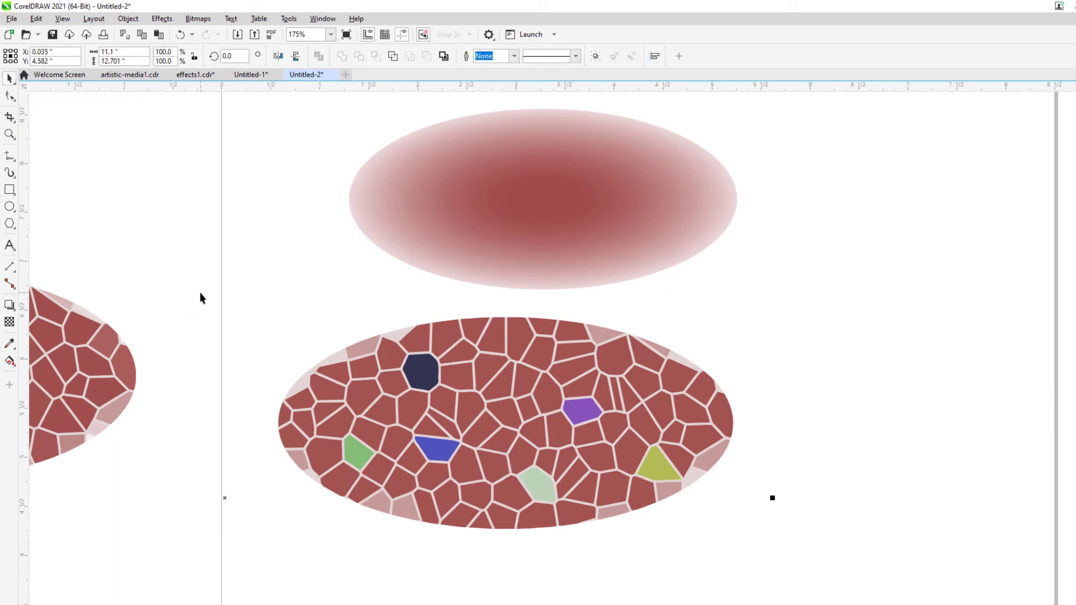
pyautogui.moveTo(200, 290); pyautogui.dragTo(579, 445)
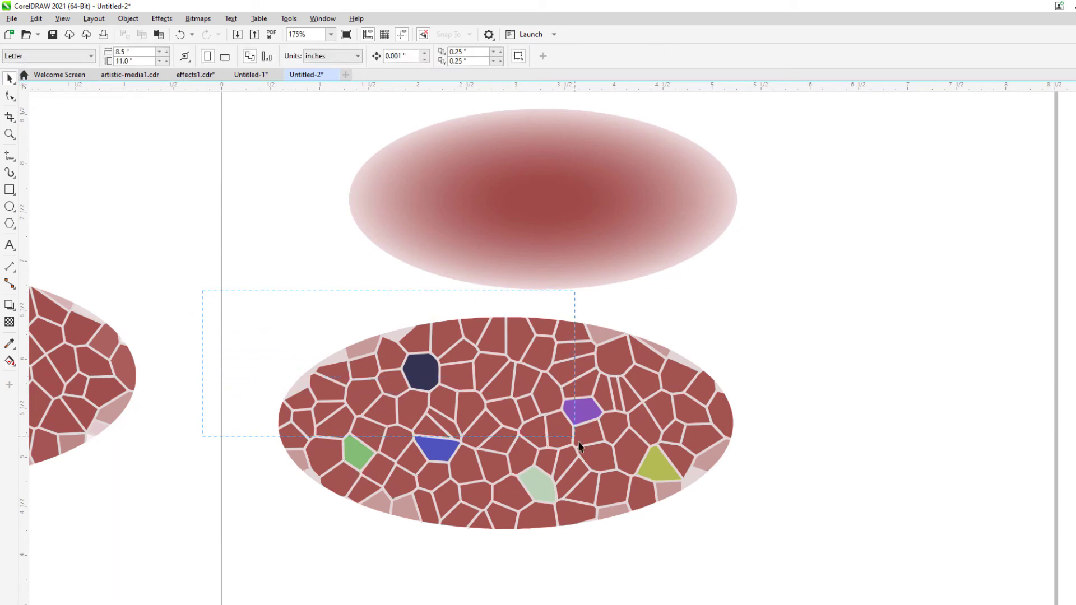
pyautogui.moveTo(623, 505); pyautogui.dragTo(790, 589)
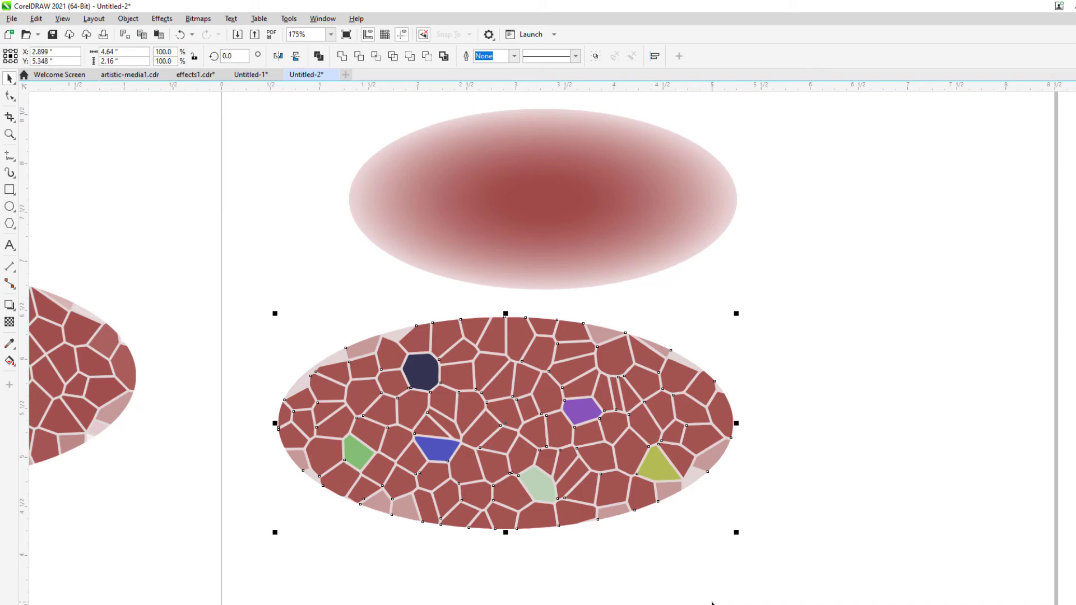
pyautogui.hotkey('ctrl', 'g')
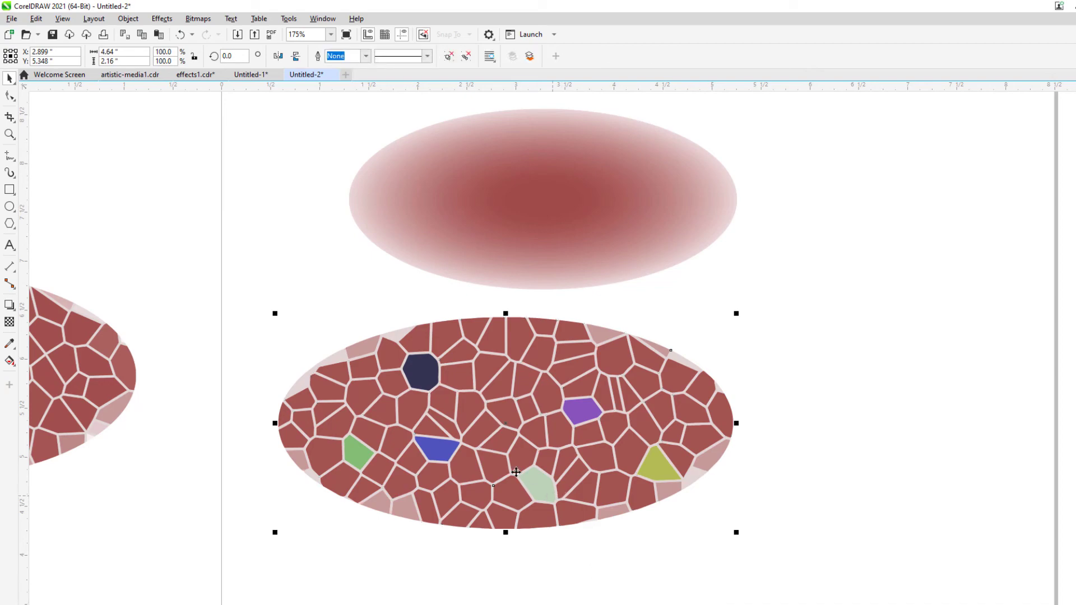
# Step: Move the grouped stained-glass ellipse directly below the vignette ellipse, at about X 3.42", Y 5.53"
pyautogui.moveTo(417, 445); pyautogui.dragTo(467, 426)
pyautogui.click(602, 433)
pyautogui.click(454, 422)
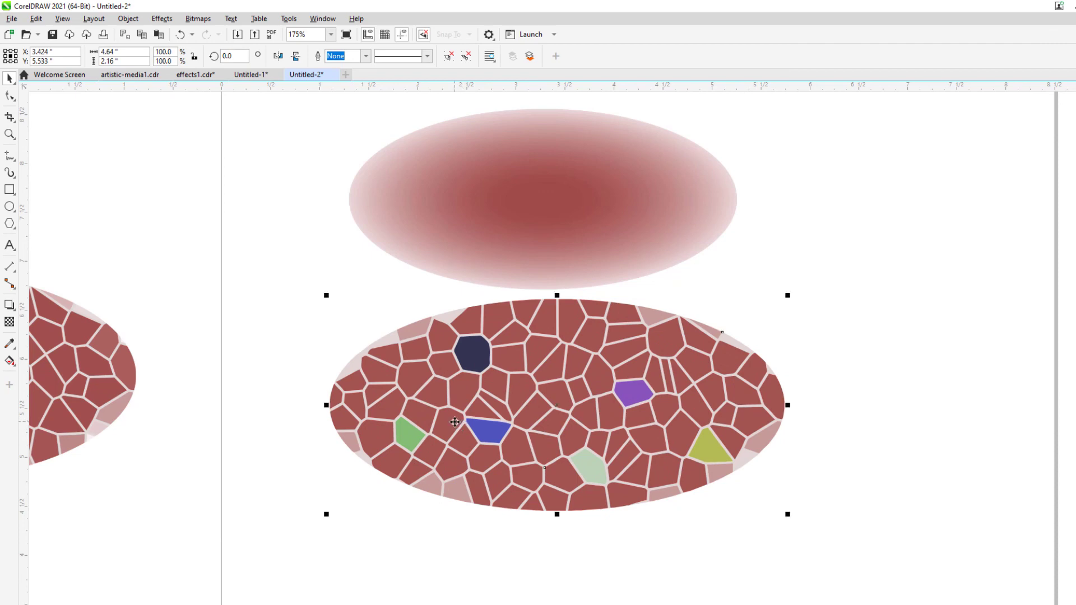
# Step: Copy the plain red ellipse from effects1.cdr into Untitled-2 and place it below the stained-glass ellipse at about X 4.03", Y 2.92"
pyautogui.scroll(-3, 449, 415)
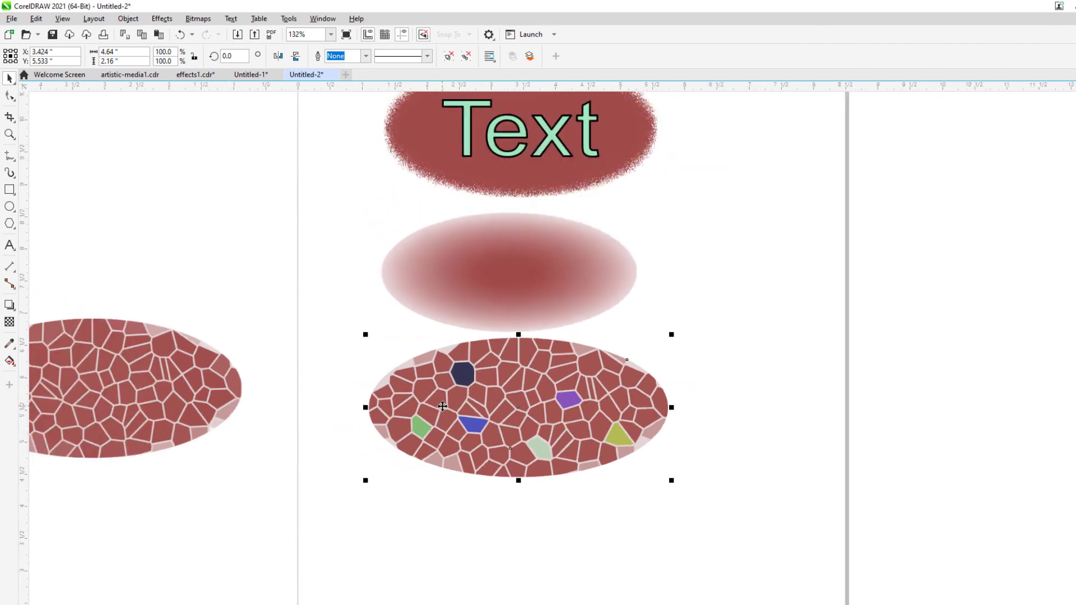
pyautogui.scroll(-2, 443, 407)
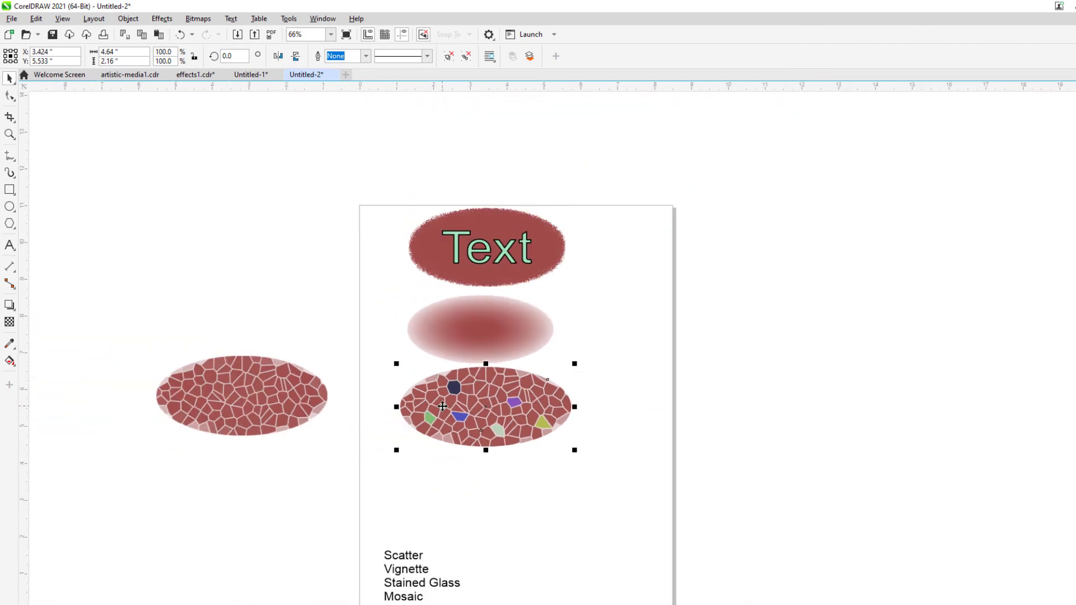
pyautogui.scroll(-1, 443, 406)
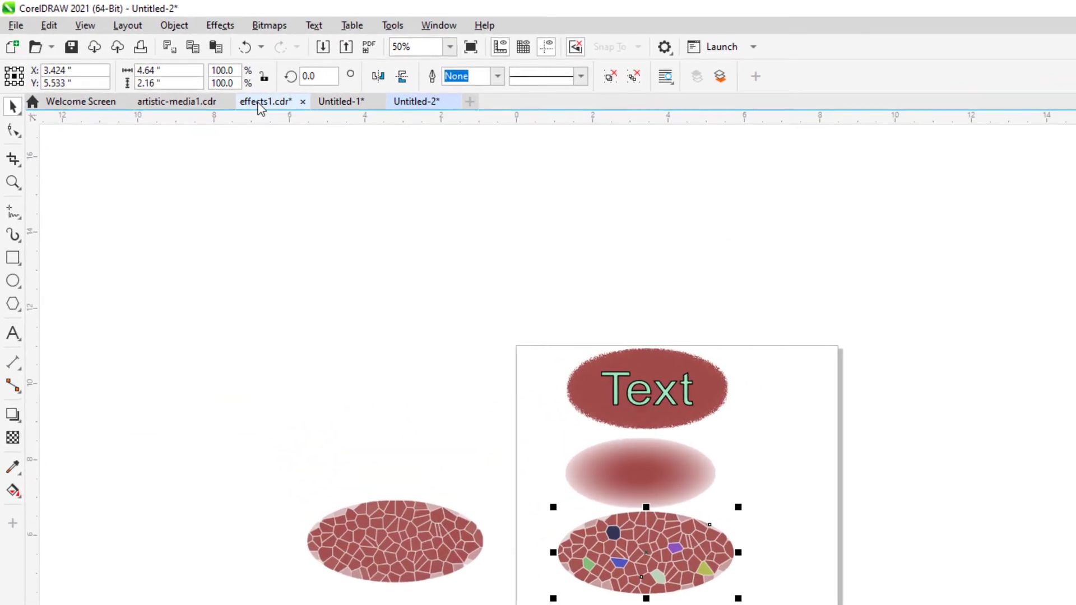
pyautogui.click(259, 105)
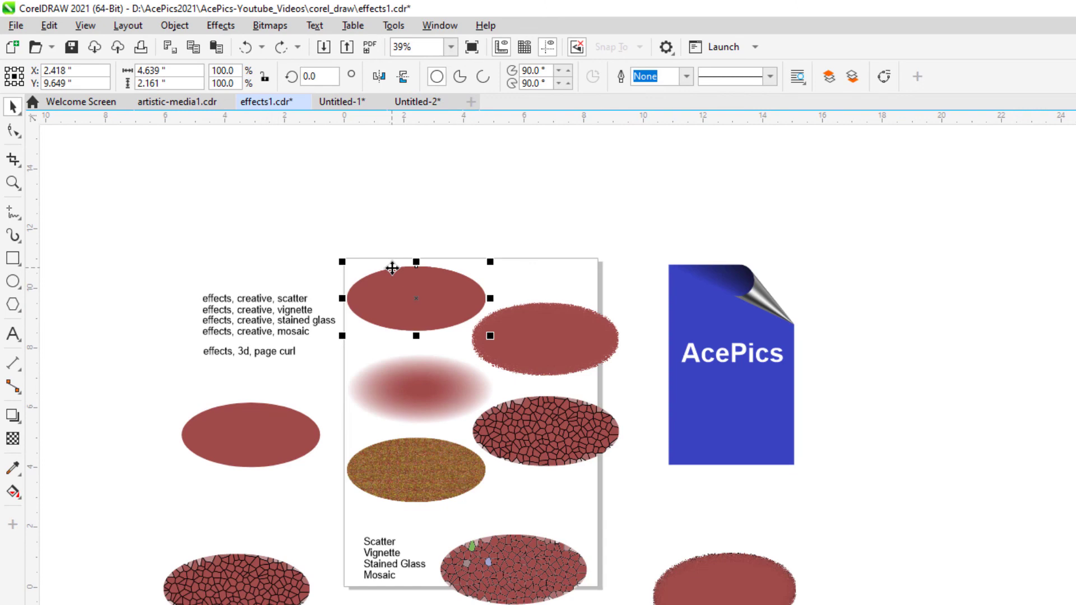
pyautogui.click(400, 103)
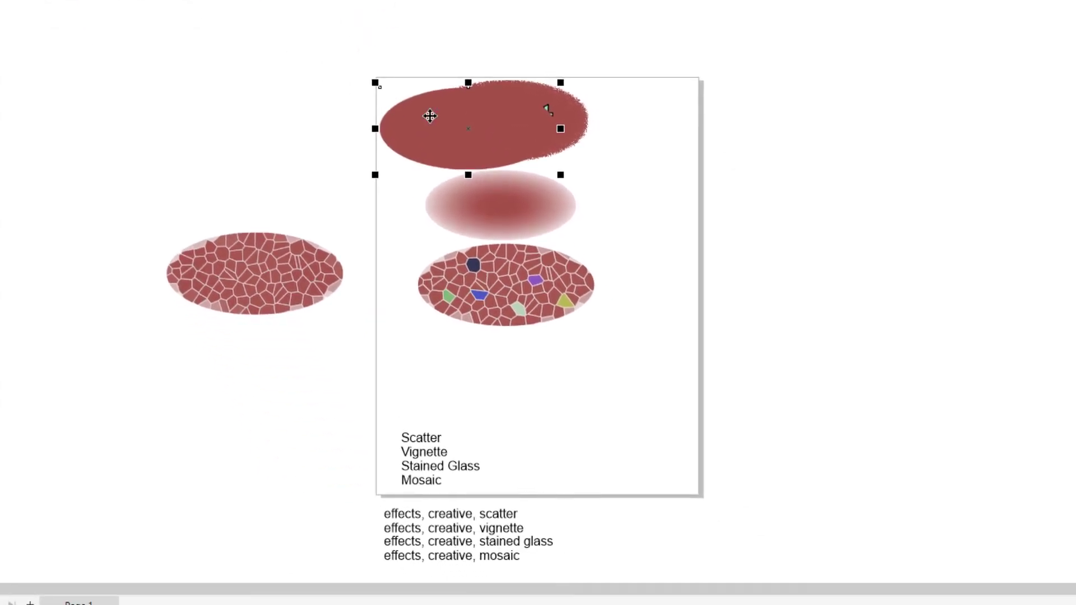
pyautogui.moveTo(451, 113); pyautogui.dragTo(511, 368)
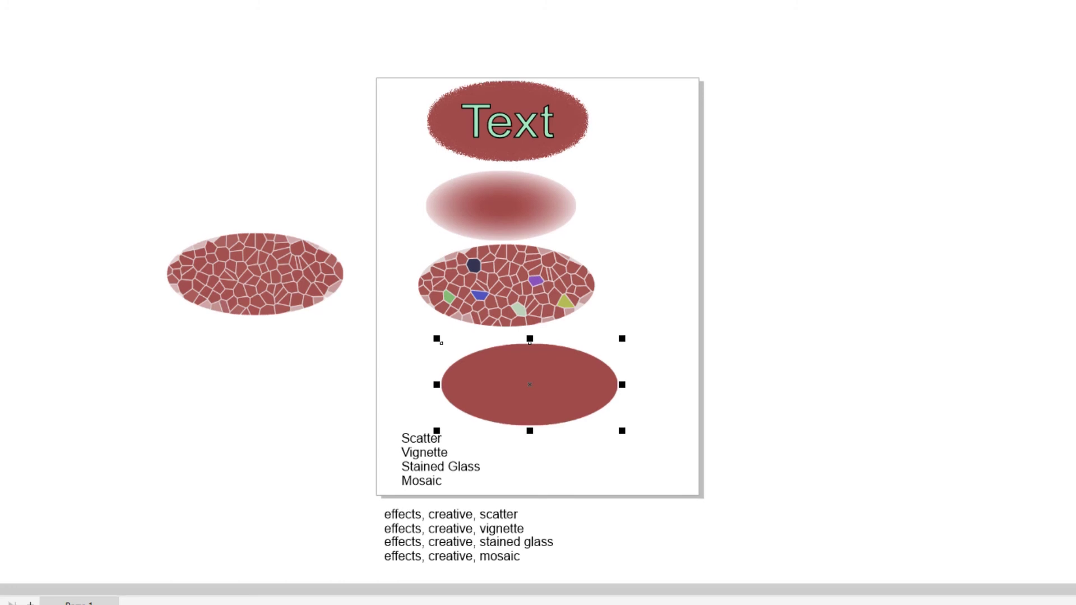
# Step: Start the creative Mosaic effect on the plain red ellipse and set its background color to bright yellow, #F7FF00
pyautogui.click(219, 26)
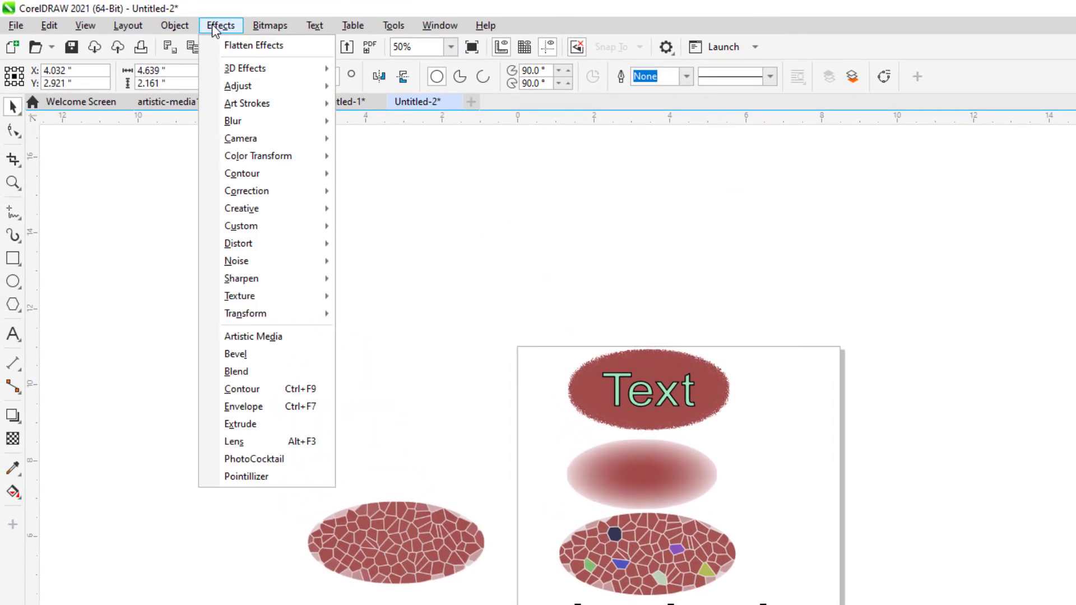
pyautogui.moveTo(281, 213)
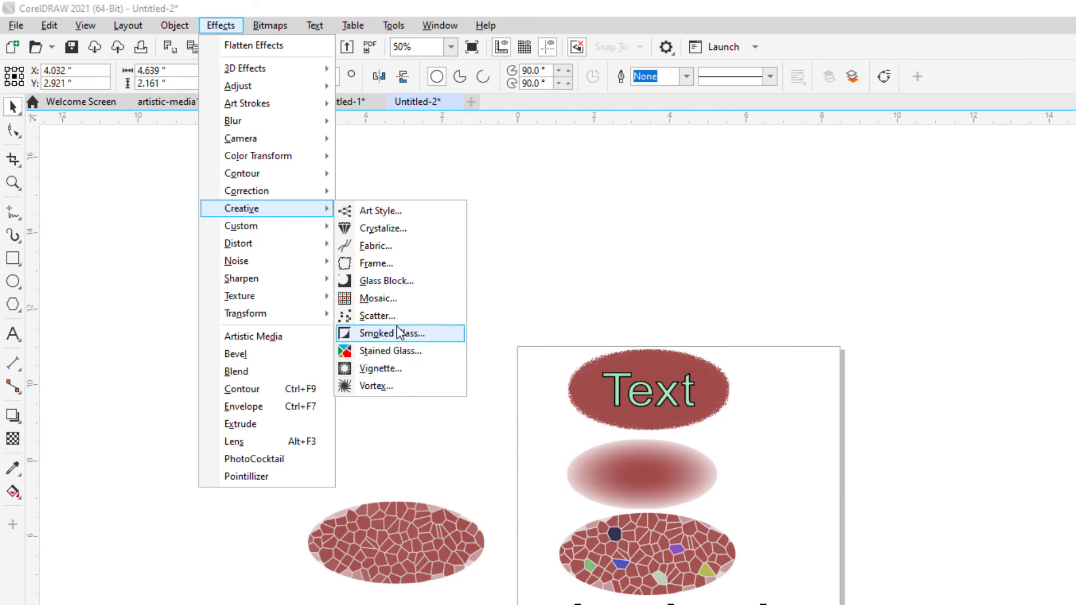
pyautogui.click(399, 300)
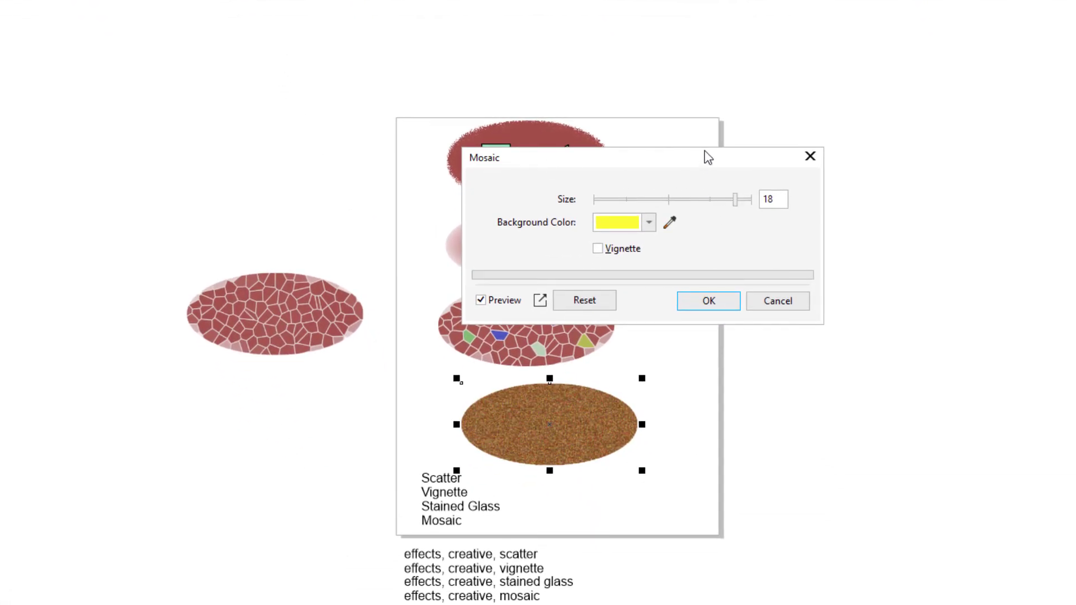
pyautogui.moveTo(707, 158); pyautogui.dragTo(890, 152)
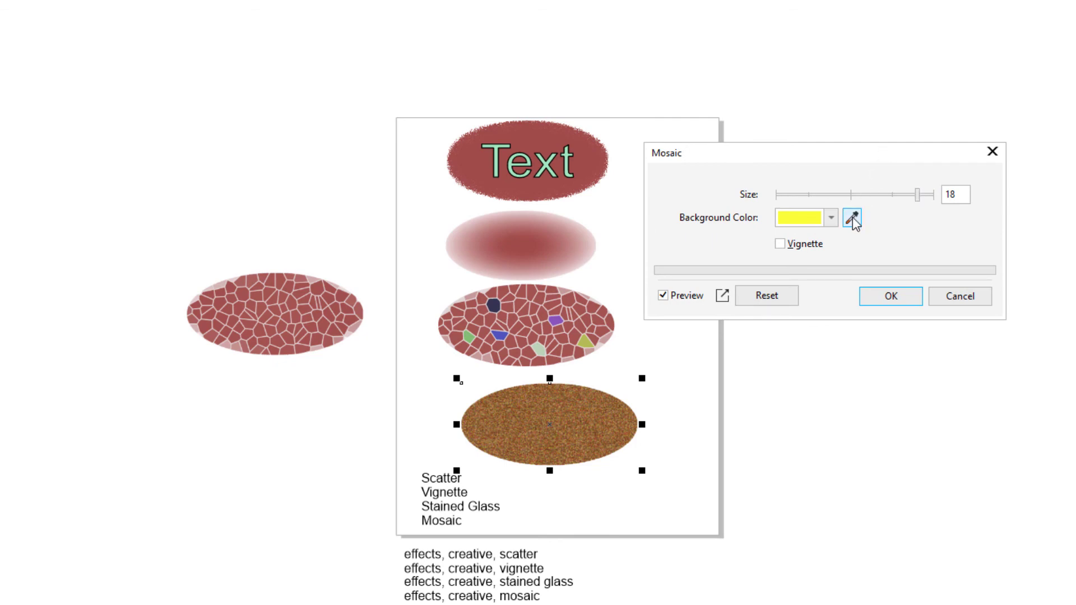
pyautogui.click(832, 224)
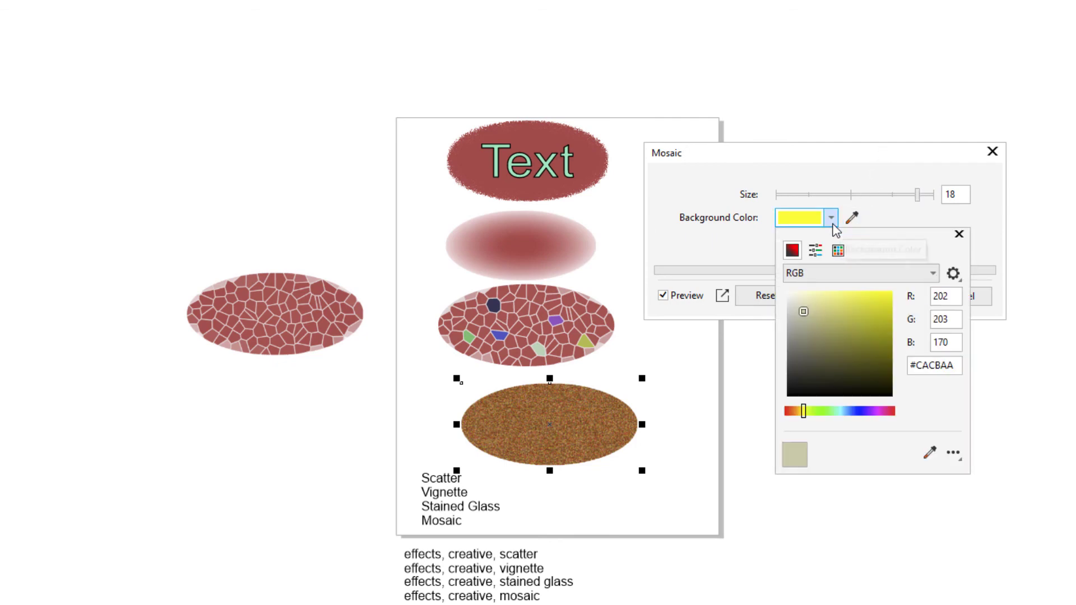
pyautogui.click(858, 307)
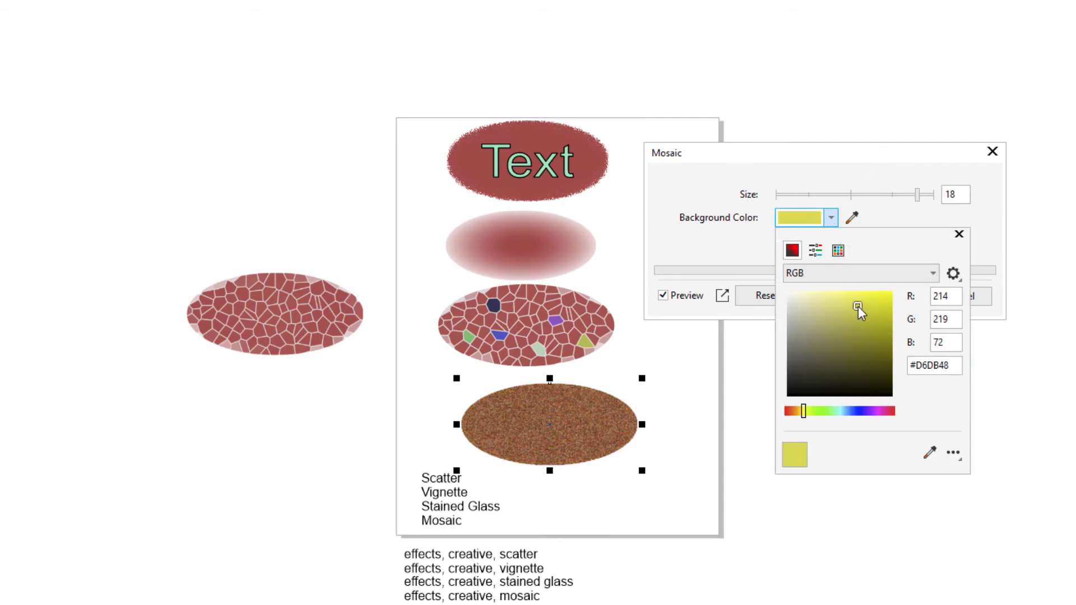
pyautogui.moveTo(859, 306); pyautogui.dragTo(897, 296)
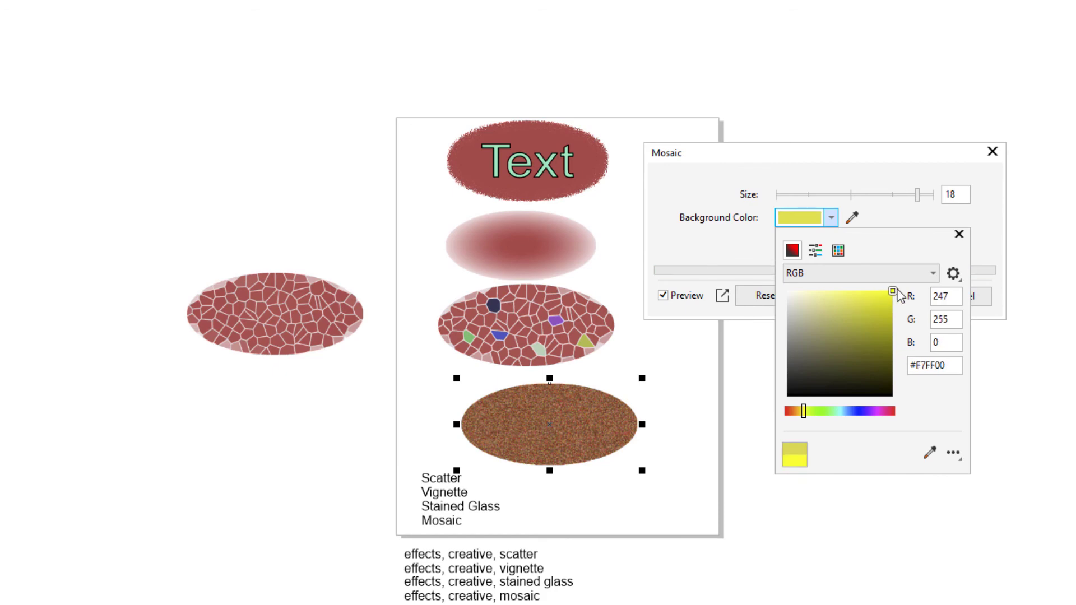
pyautogui.click(961, 235)
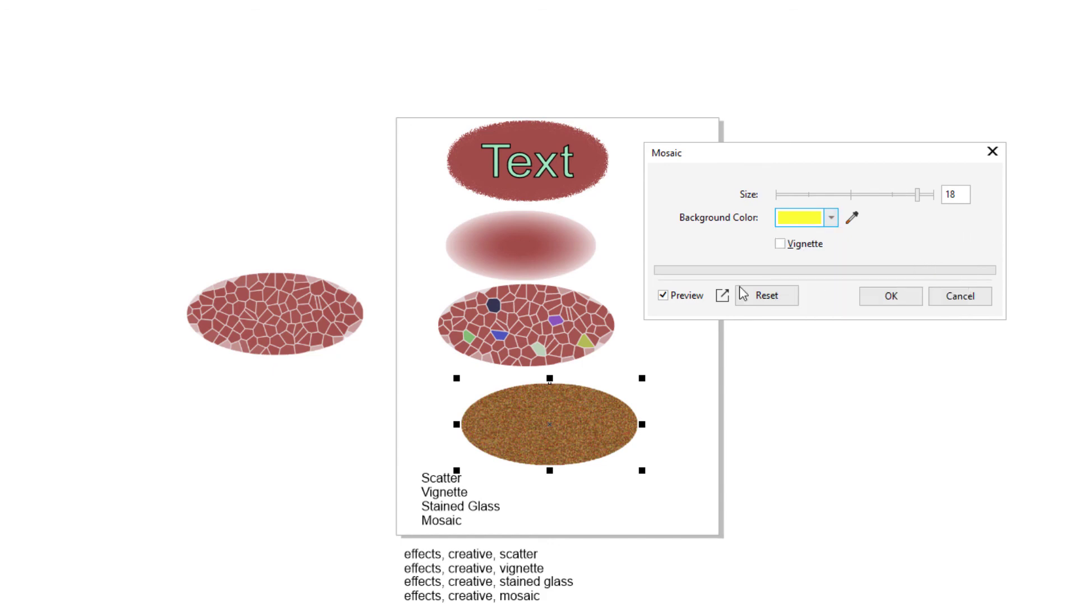
# Step: Show the before-and-after preview of the Mosaic effect and reduce the mosaic size to 9
pyautogui.click(722, 296)
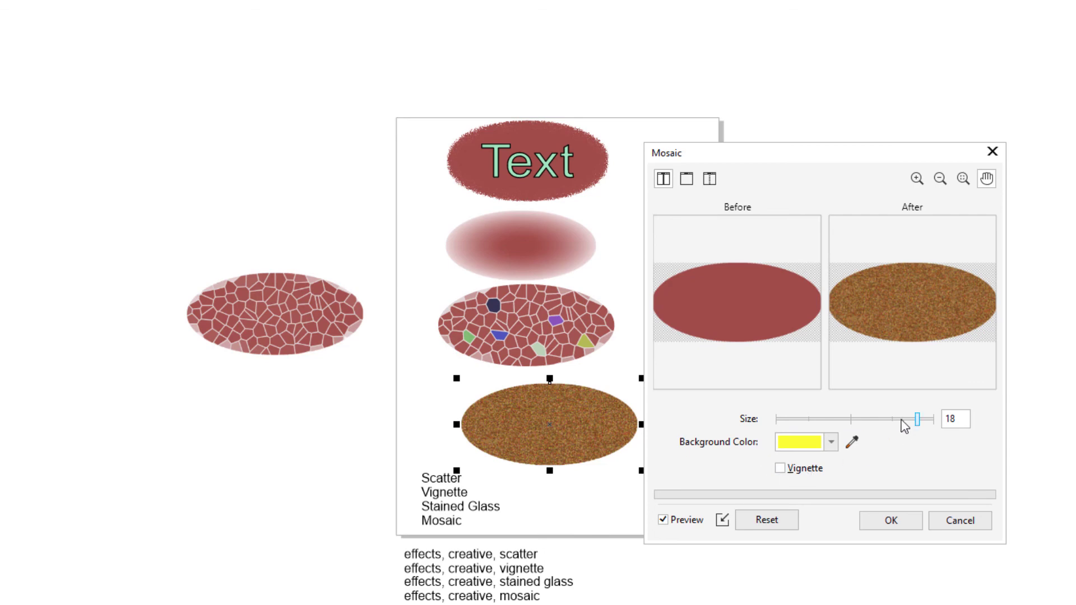
pyautogui.moveTo(902, 421); pyautogui.dragTo(835, 433)
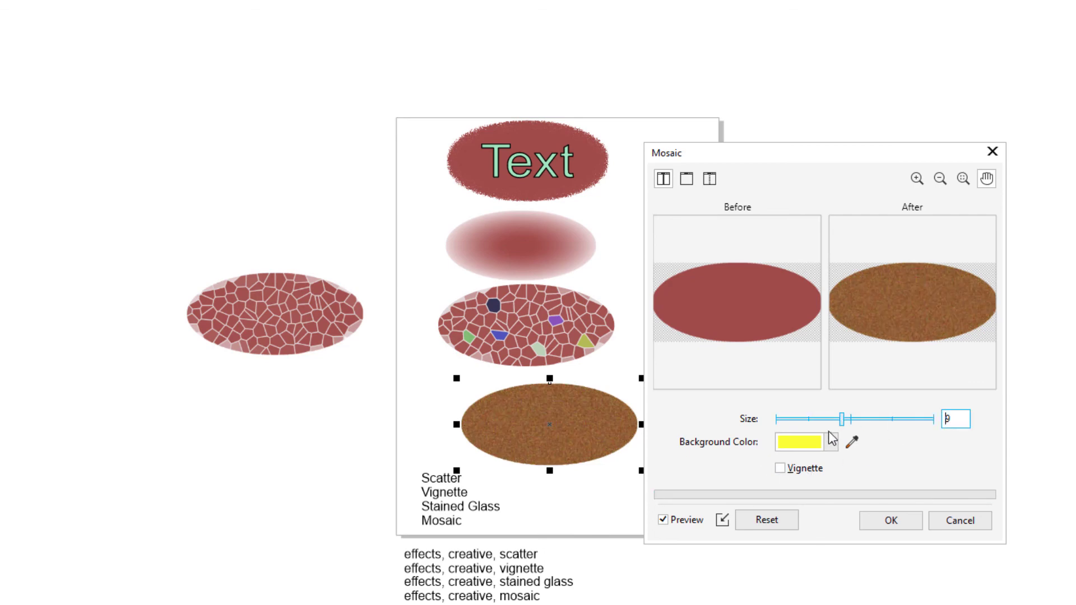